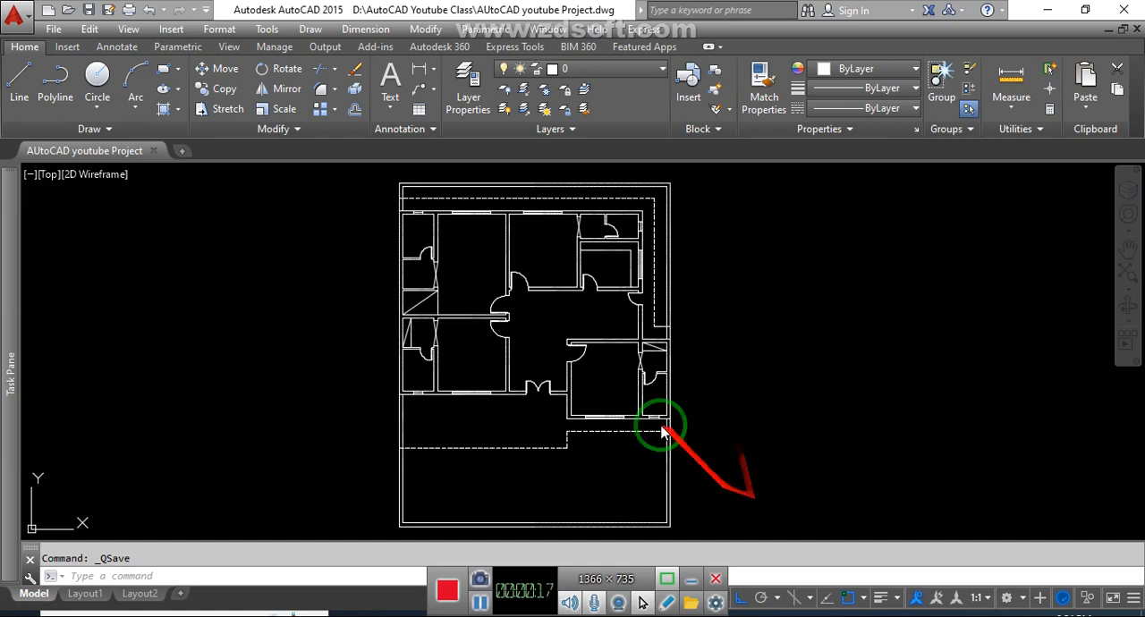
pyautogui.click(793, 294)
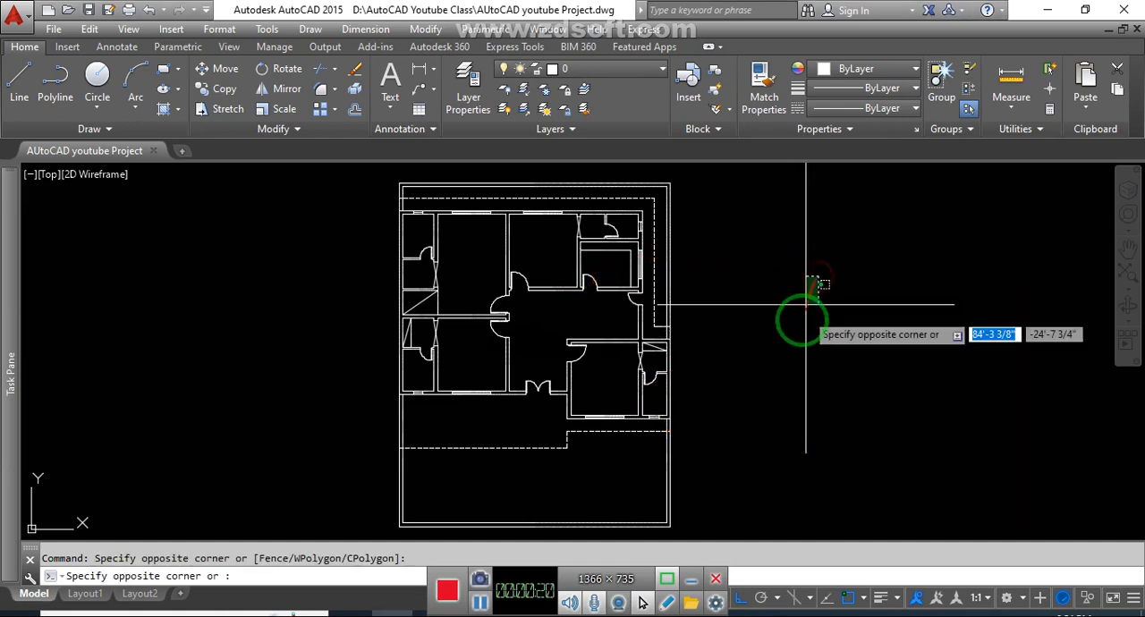
pyautogui.moveTo(793, 315); pyautogui.dragTo(801, 343, button='middle')
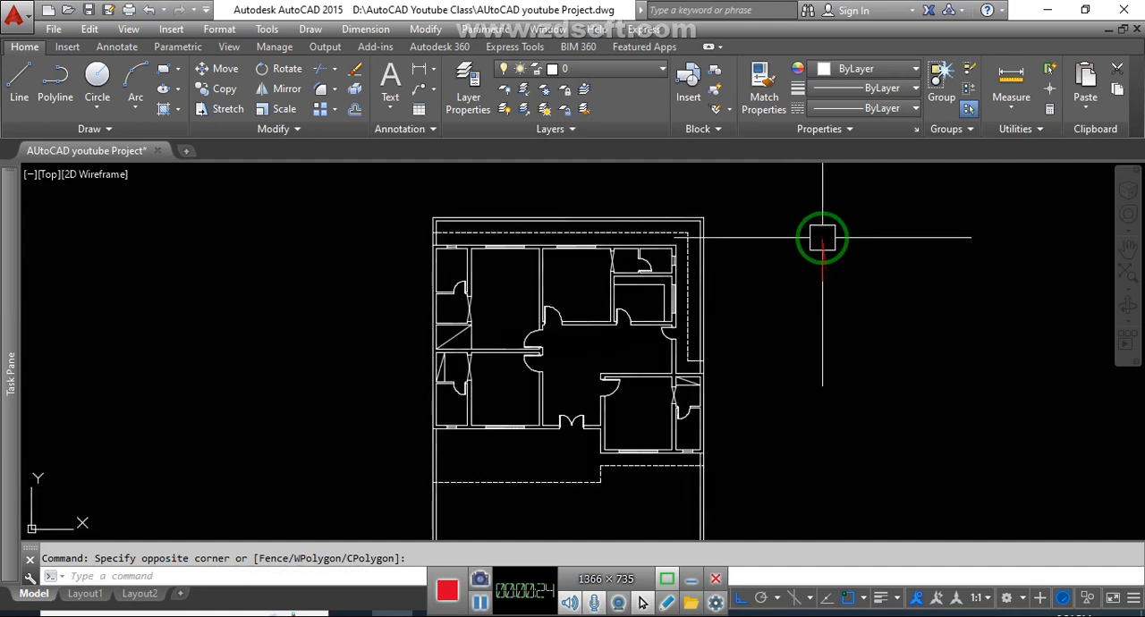
pyautogui.moveTo(776, 315); pyautogui.dragTo(756, 310, button='middle')
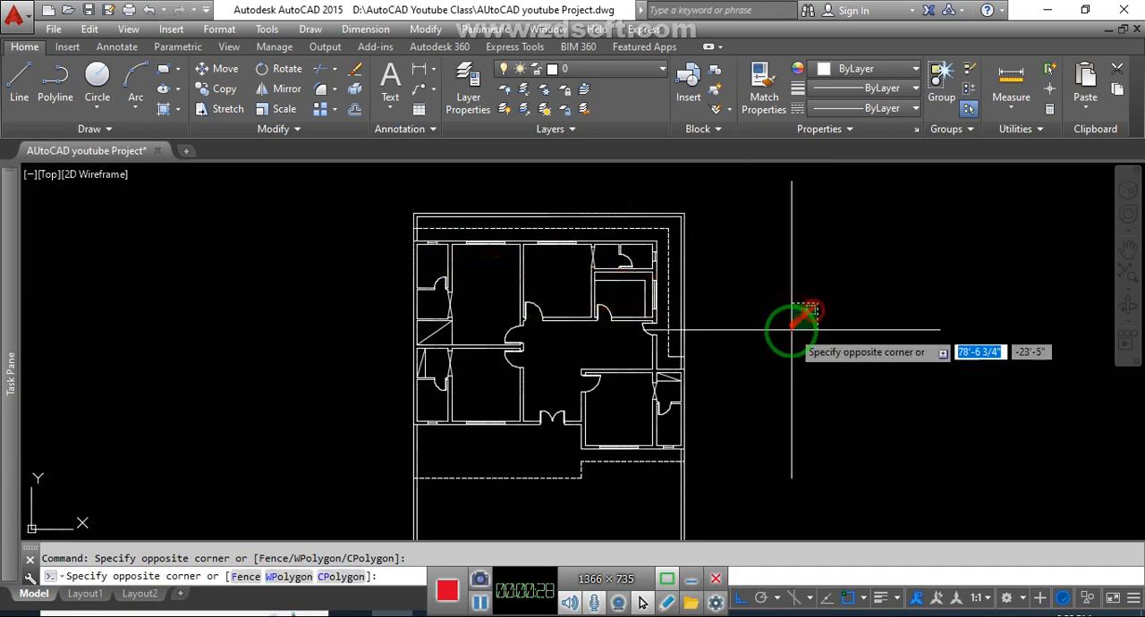
# - Start a solid hatch and pick the interiors of the walls around the plan's upper-right bathroom and adjoining room
pyautogui.scroll(3, 556, 234)
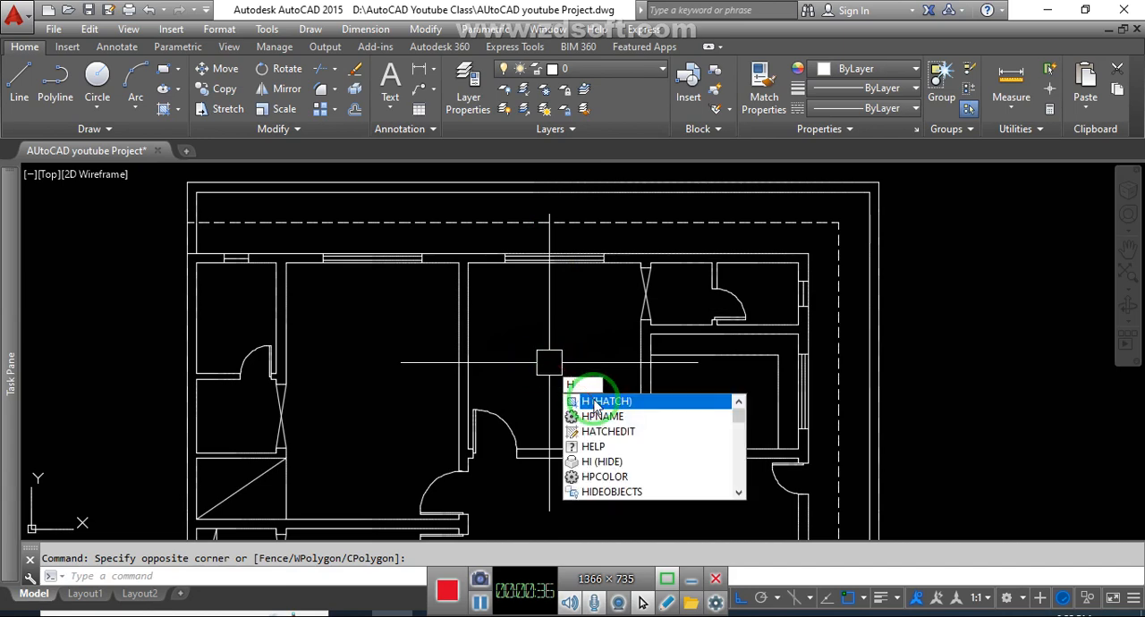
pyautogui.press('Escape')
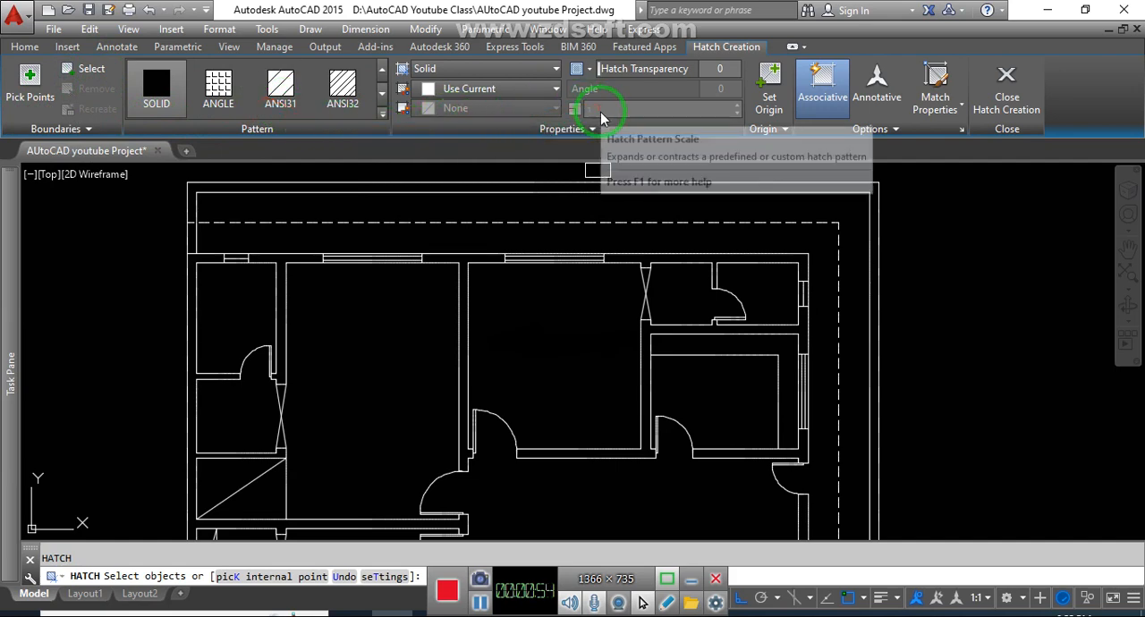
pyautogui.scroll(-2, 466, 265)
pyautogui.scroll(3, 463, 336)
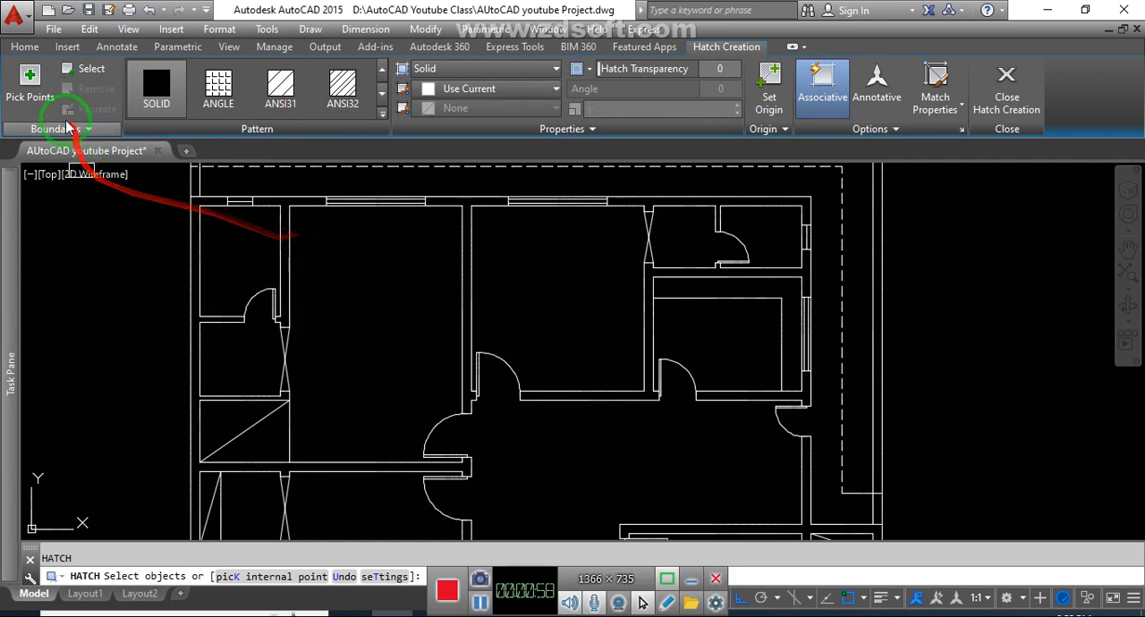
pyautogui.click(384, 124)
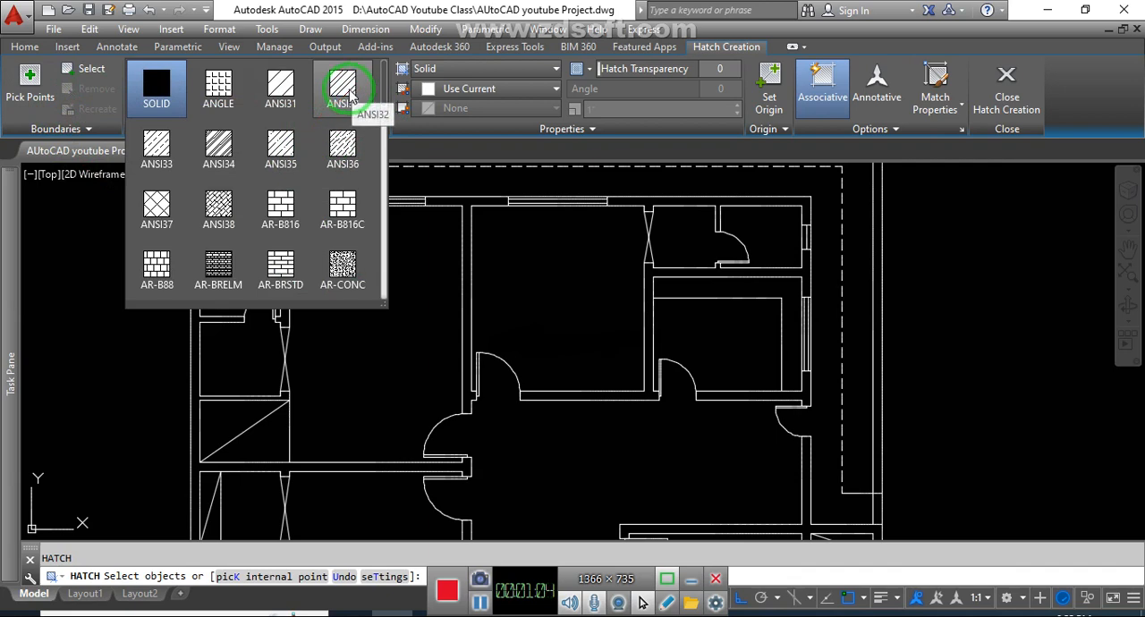
pyautogui.click(479, 609)
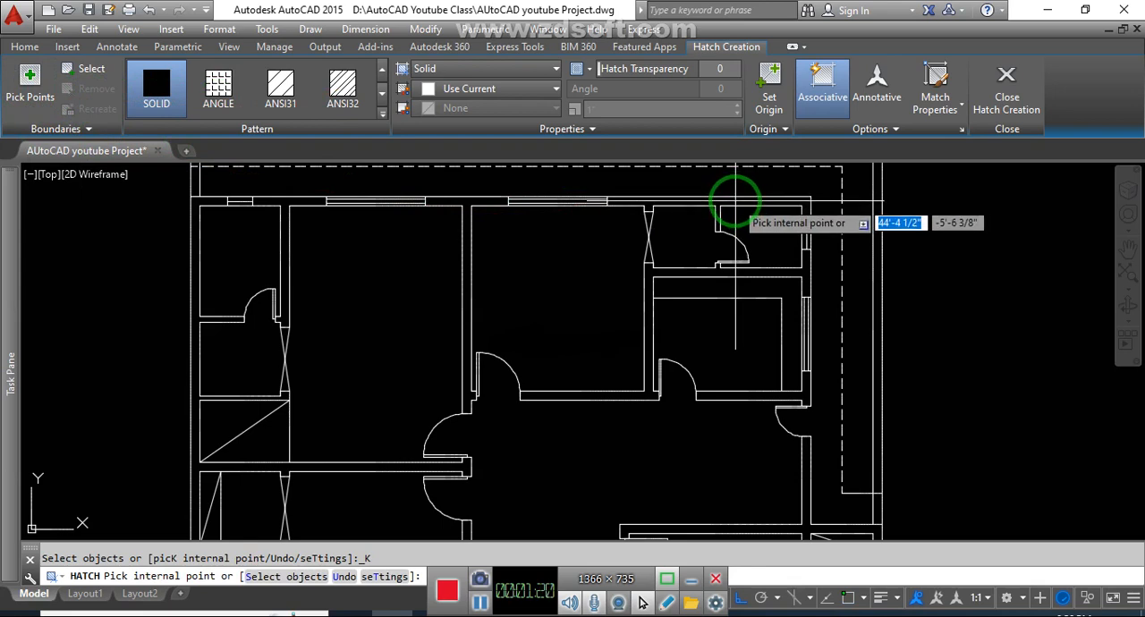
pyautogui.scroll(2, 752, 201)
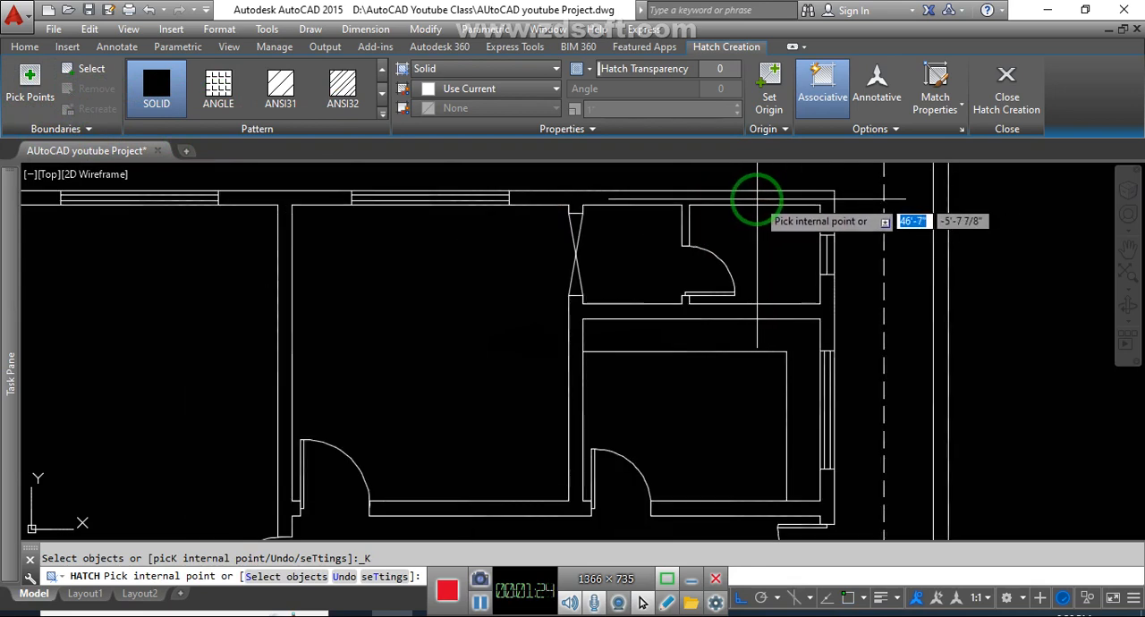
pyautogui.scroll(-1, 754, 199)
pyautogui.click(750, 198)
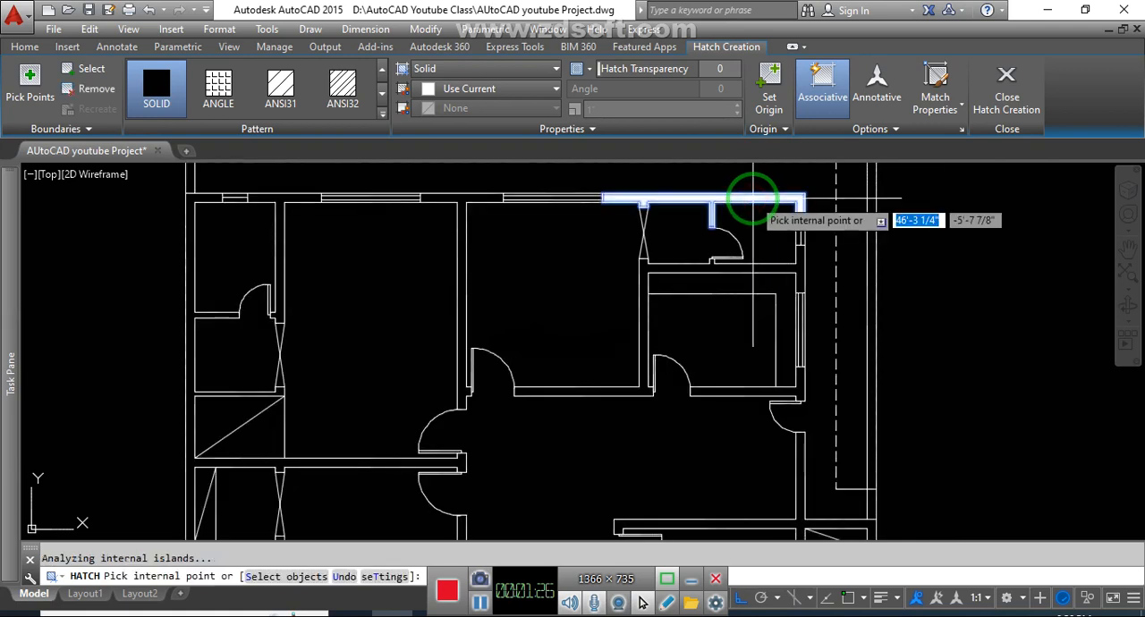
pyautogui.click(801, 265)
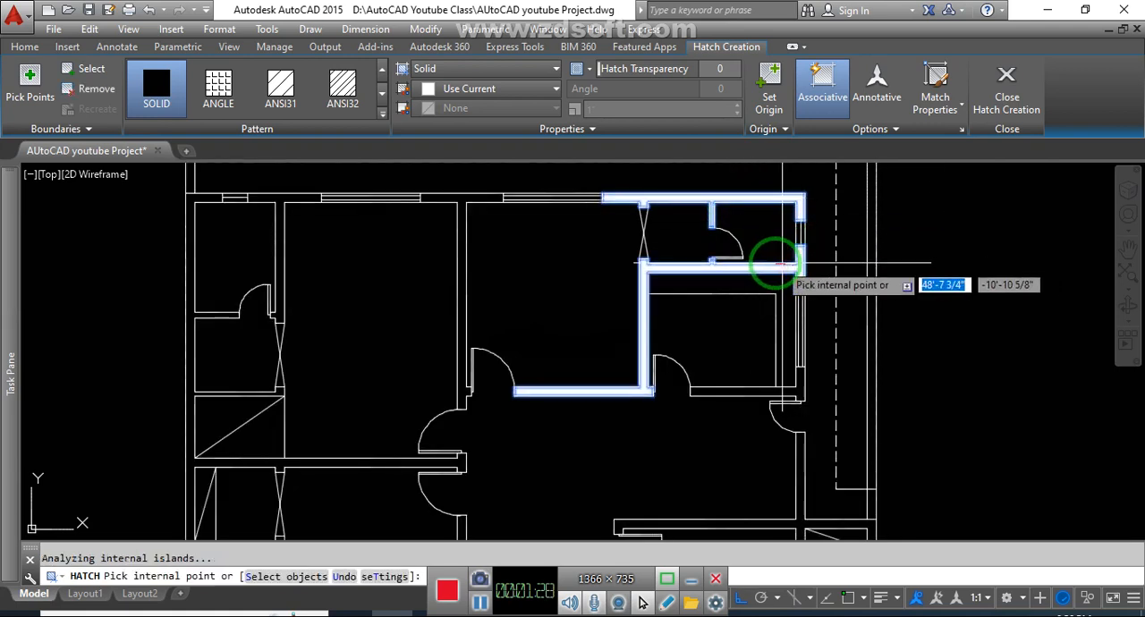
pyautogui.scroll(4, 685, 195)
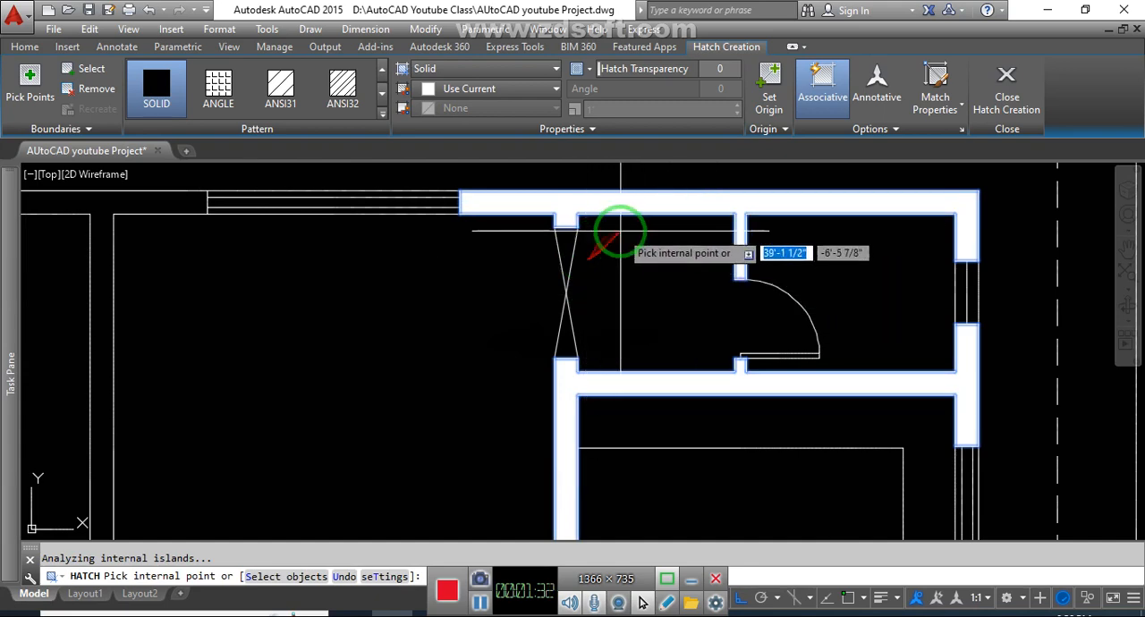
pyautogui.scroll(-3, 621, 231)
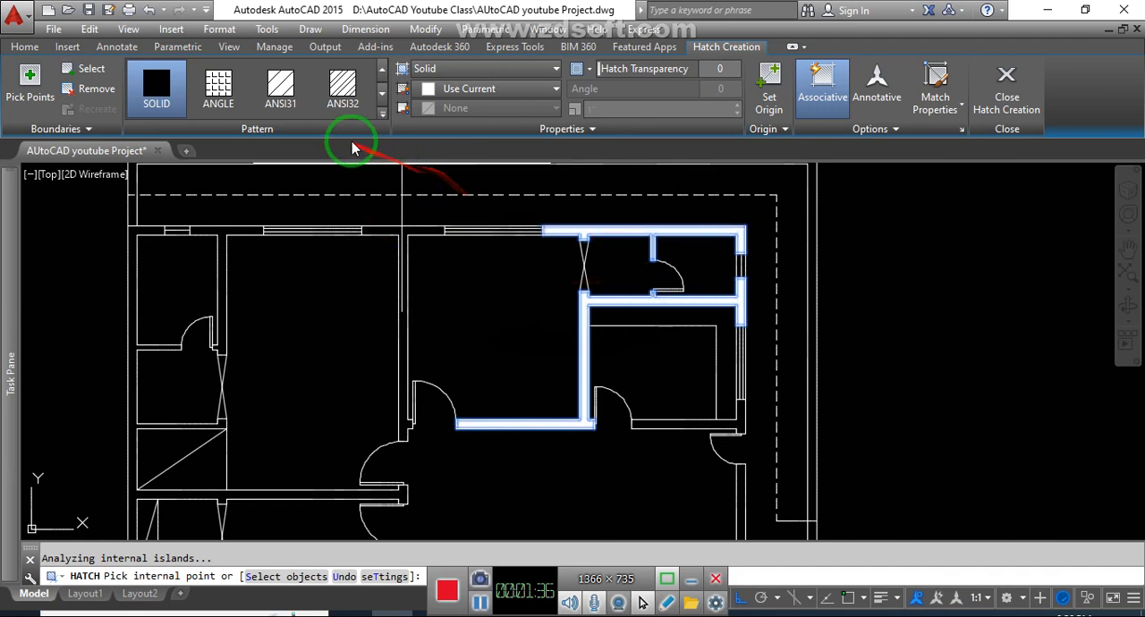
# - Switch the hatch pattern to ANSI32 and set its scale to 15
pyautogui.click(344, 89)
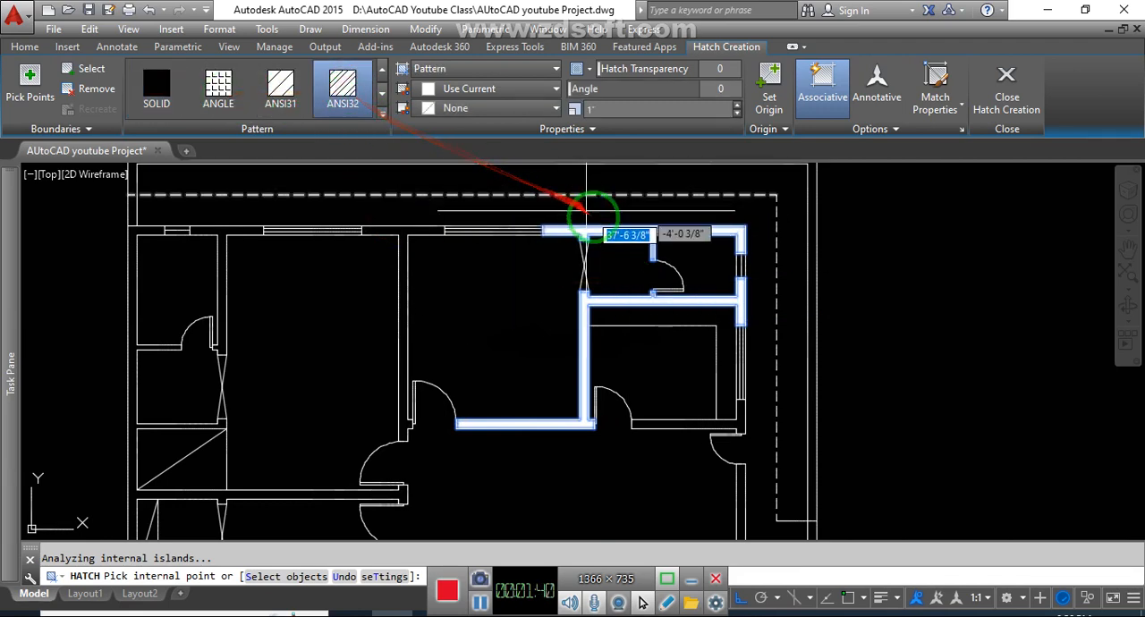
pyautogui.scroll(2, 658, 259)
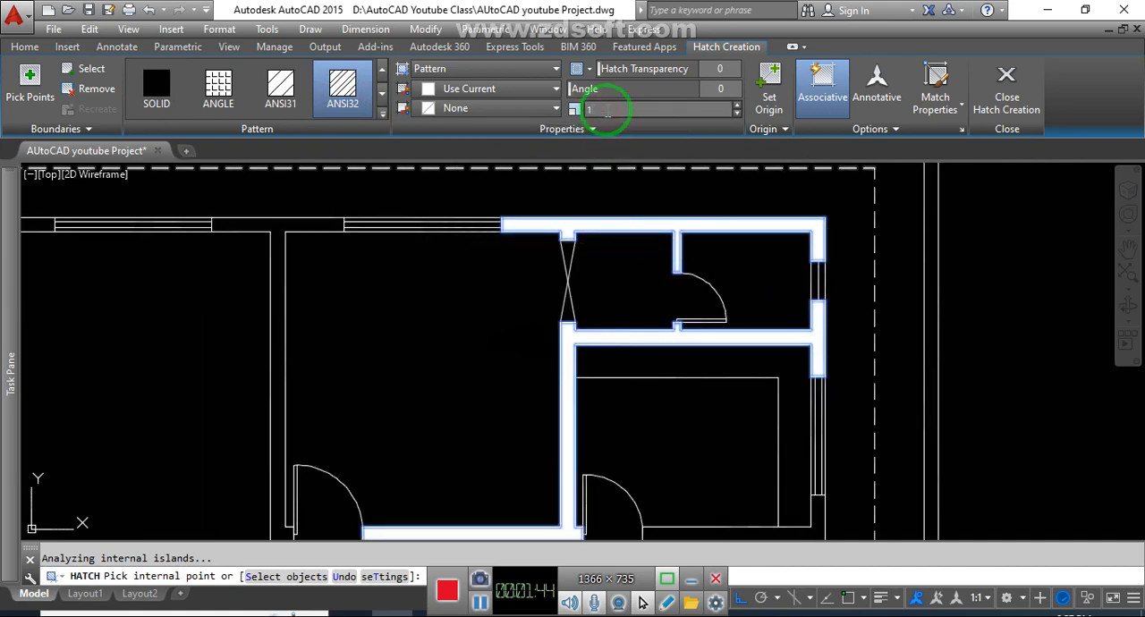
pyautogui.press('Return')
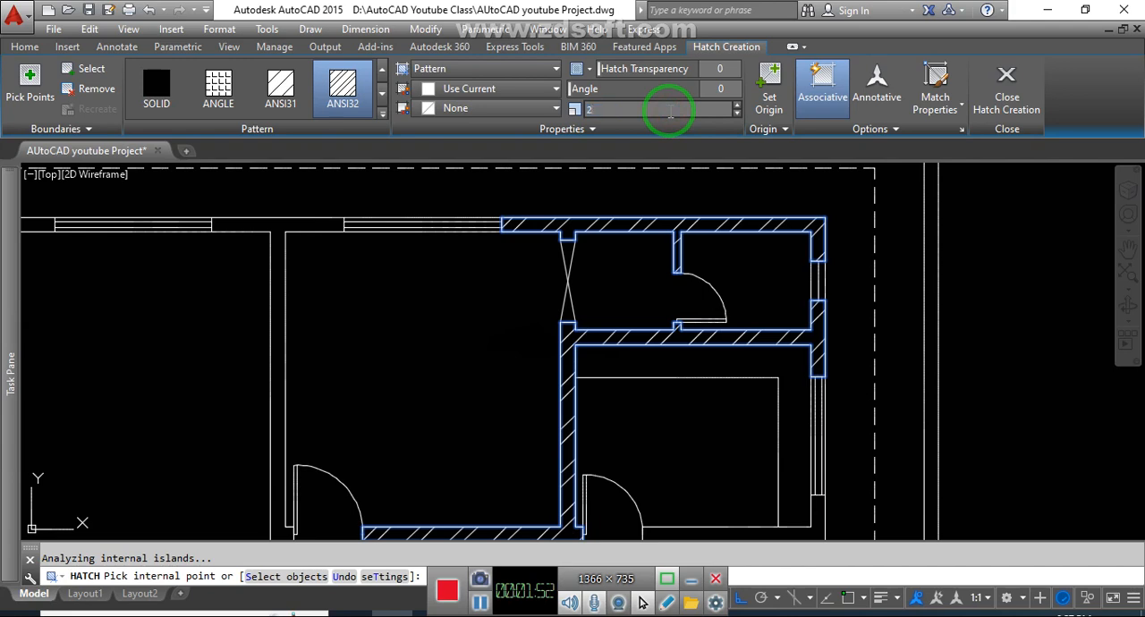
pyautogui.write('0')
pyautogui.press('Return')
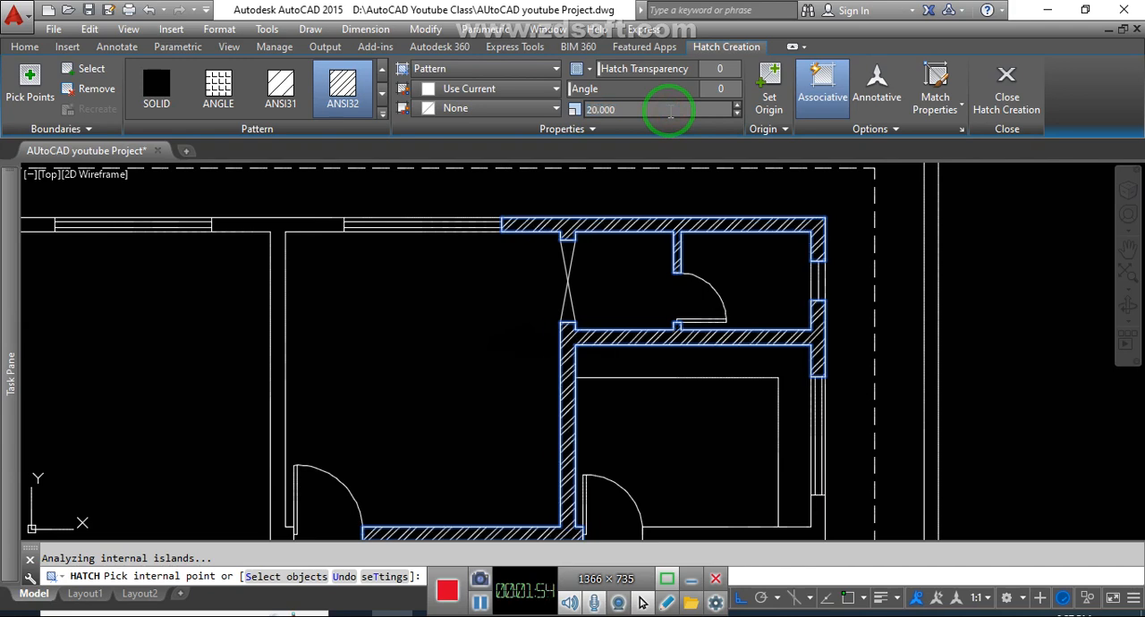
pyautogui.press('Return')
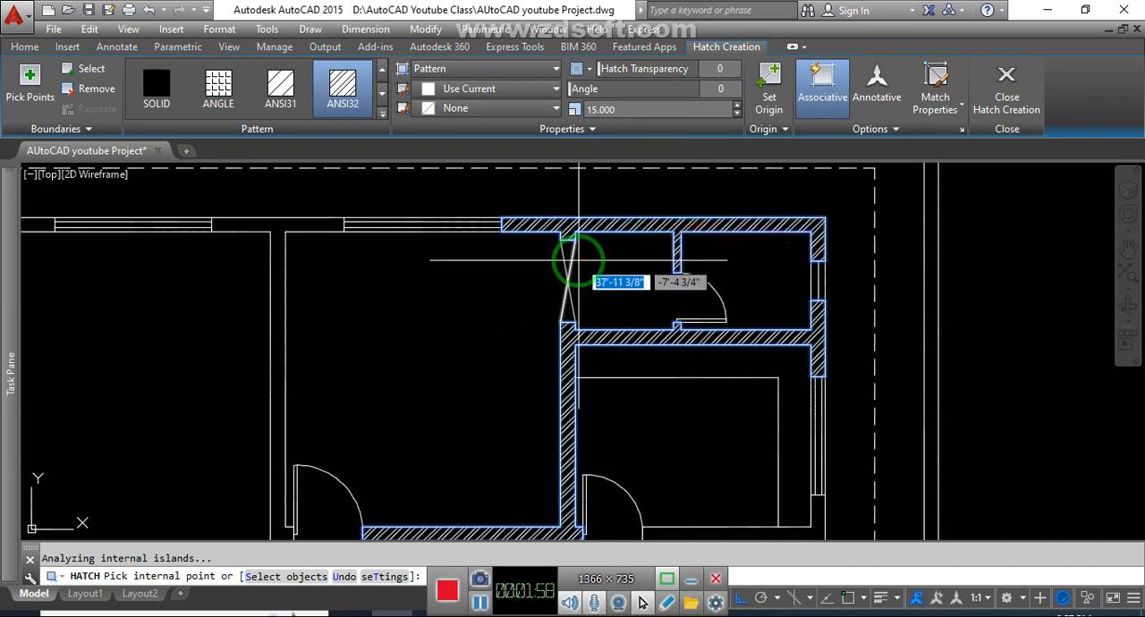
# - Add the remaining wall areas along the house's upper and left sides, including the interior partitions, to the hatch
pyautogui.scroll(-3, 582, 258)
pyautogui.moveTo(450, 312); pyautogui.dragTo(571, 270, button='middle')
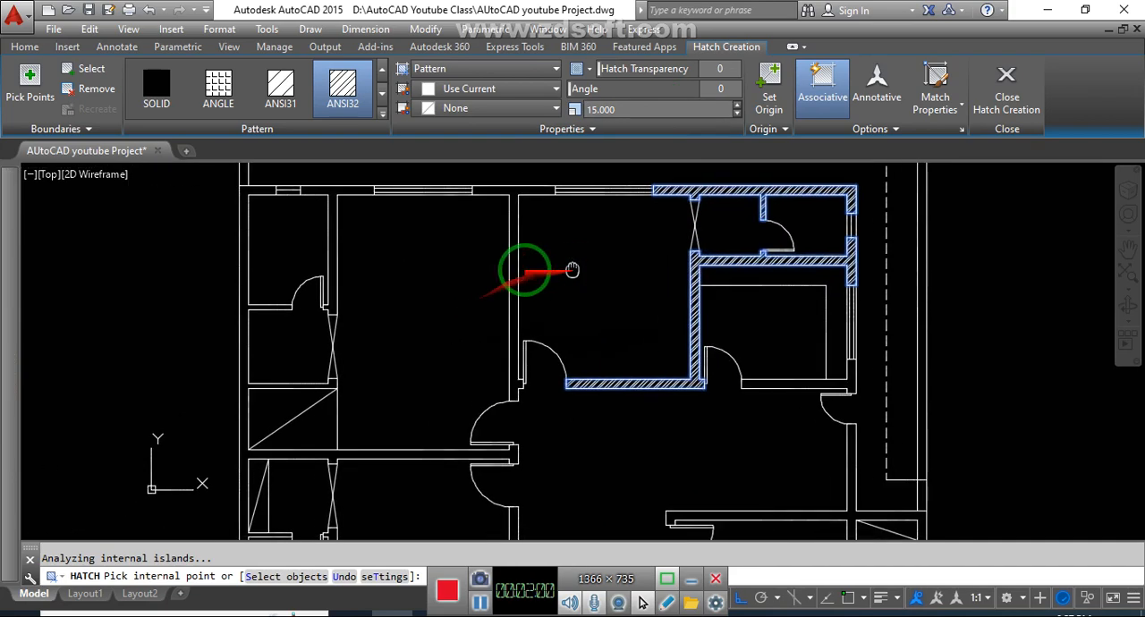
pyautogui.click(506, 193)
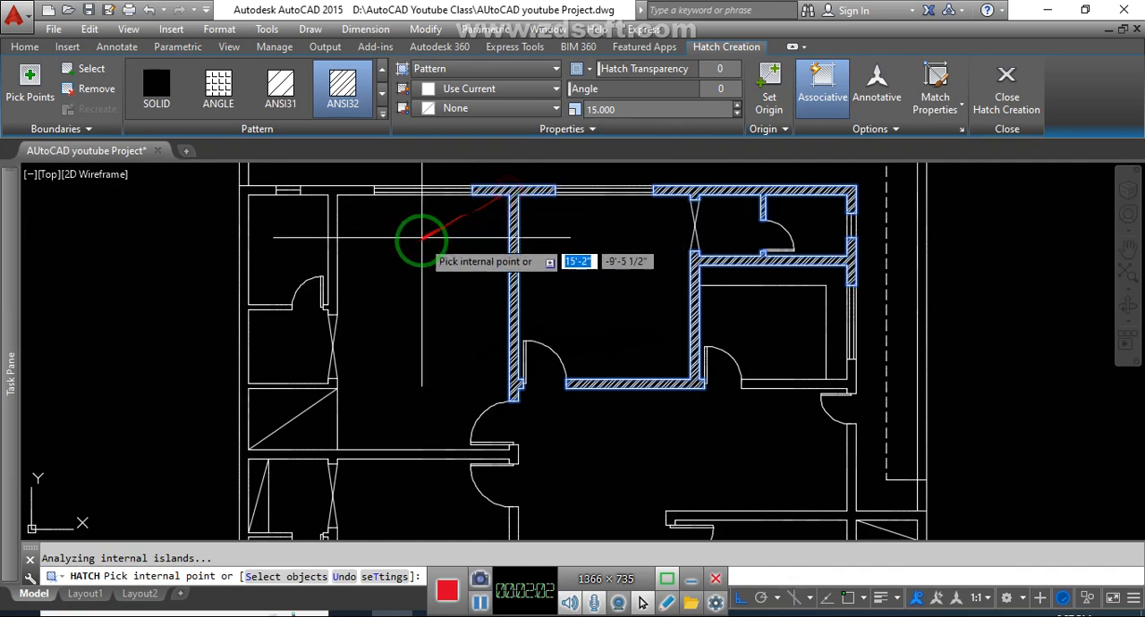
pyautogui.moveTo(422, 235); pyautogui.dragTo(534, 248, button='middle')
pyautogui.click(350, 192)
pyautogui.moveTo(394, 349); pyautogui.dragTo(385, 279, button='middle')
pyautogui.scroll(-2, 411, 275)
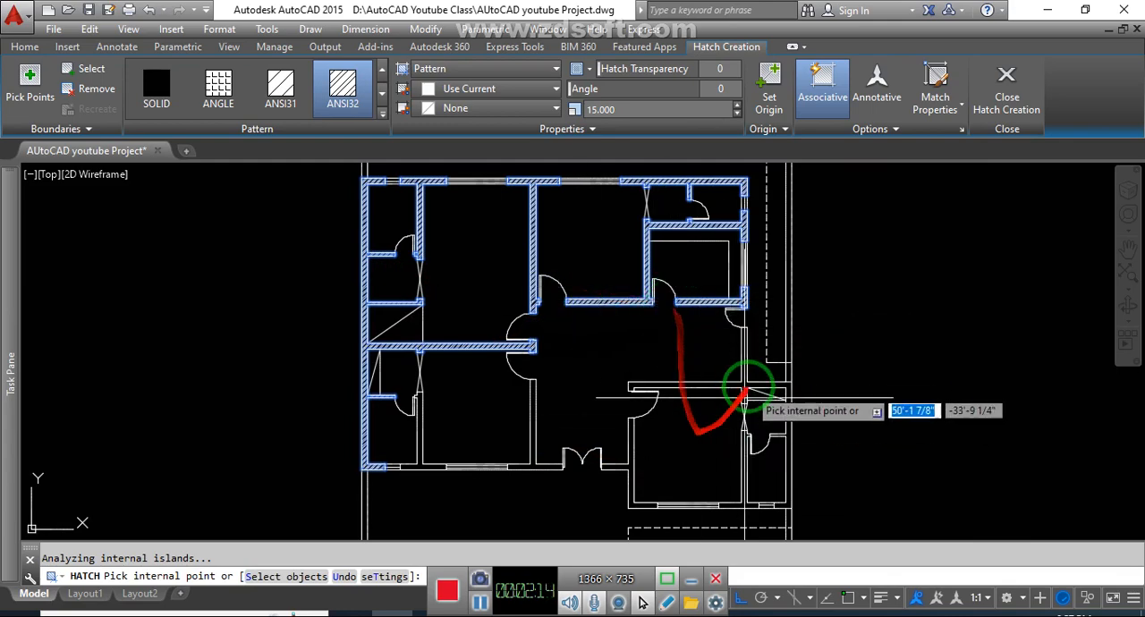
# - Add the walls of the lower-right bedroom and bathroom, the entrance, and the lower-left rooms to the hatch
pyautogui.click(741, 388)
pyautogui.moveTo(652, 441); pyautogui.dragTo(710, 401, button='middle')
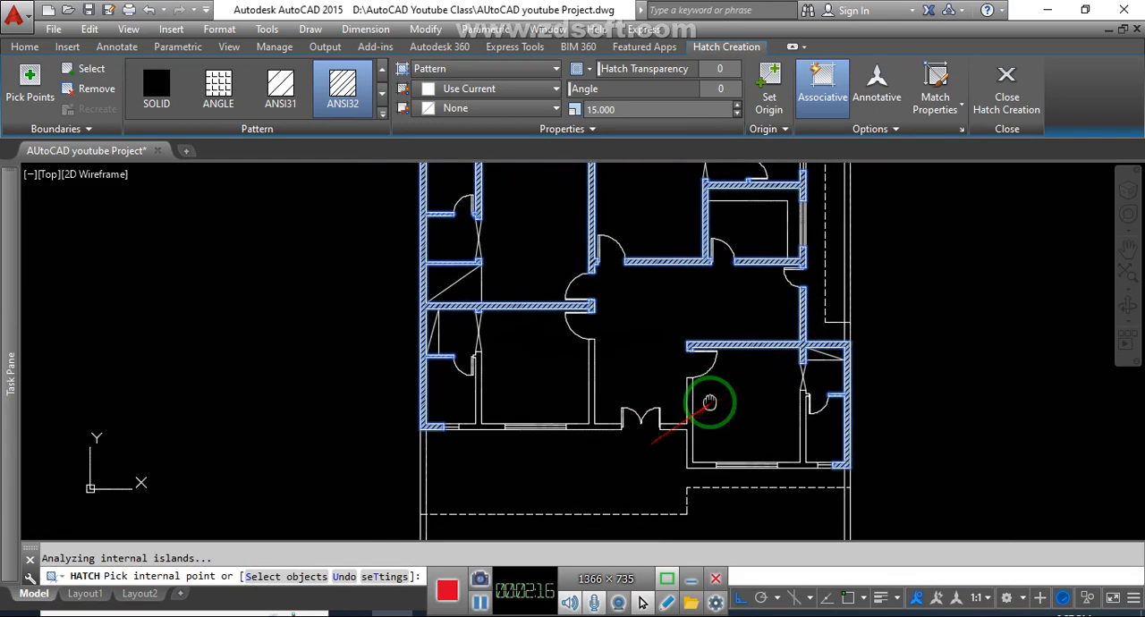
pyautogui.click(689, 413)
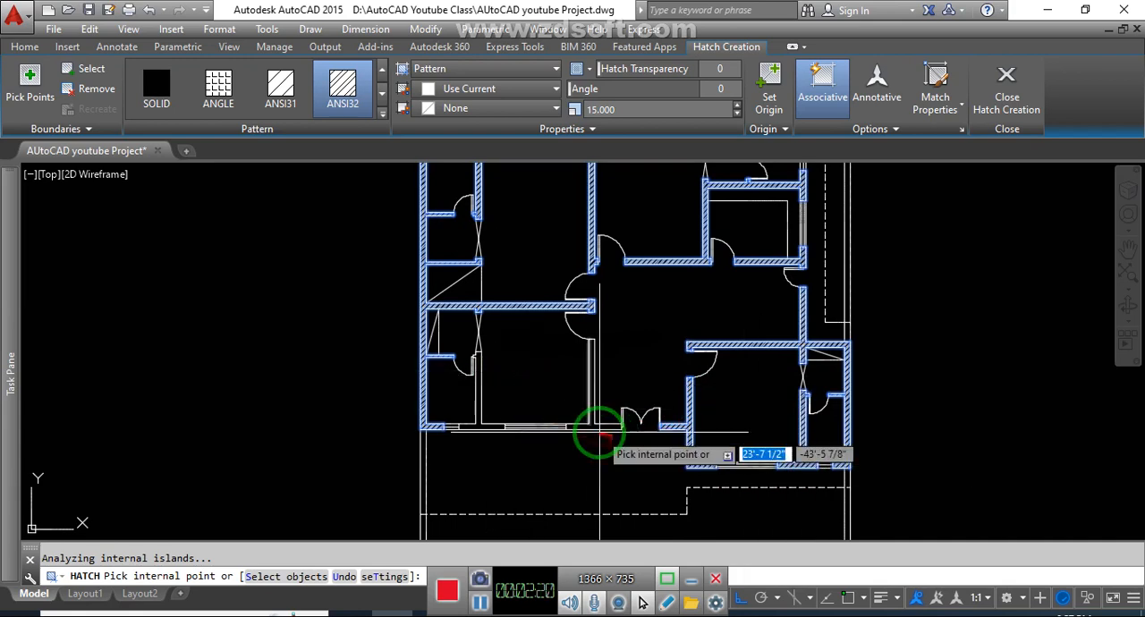
pyautogui.click(589, 427)
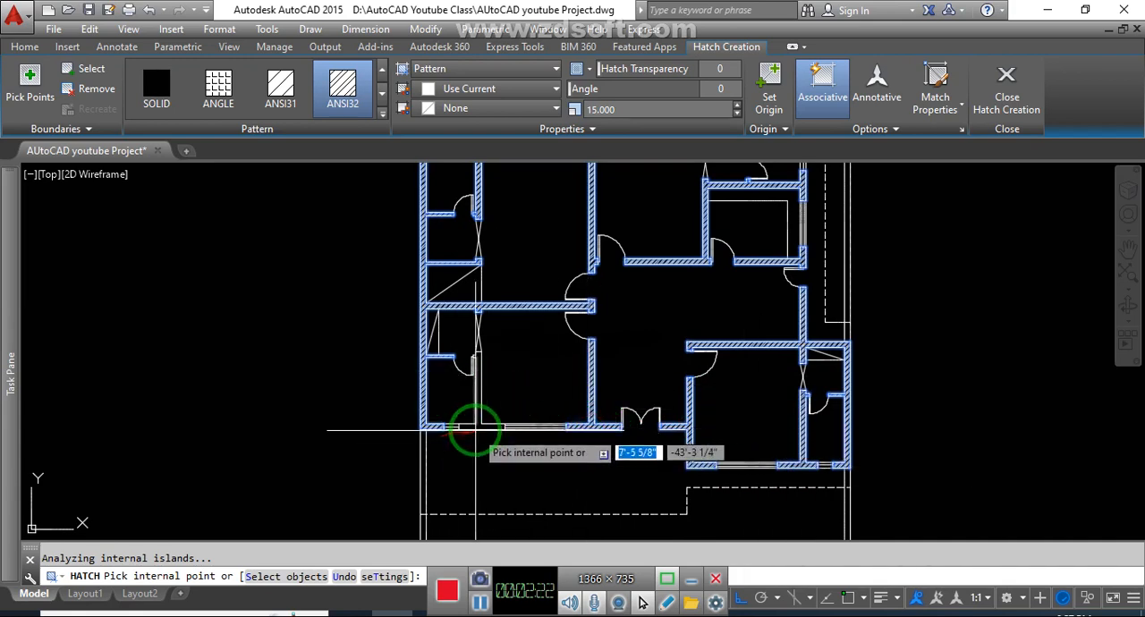
pyautogui.click(477, 427)
pyautogui.scroll(-2, 477, 427)
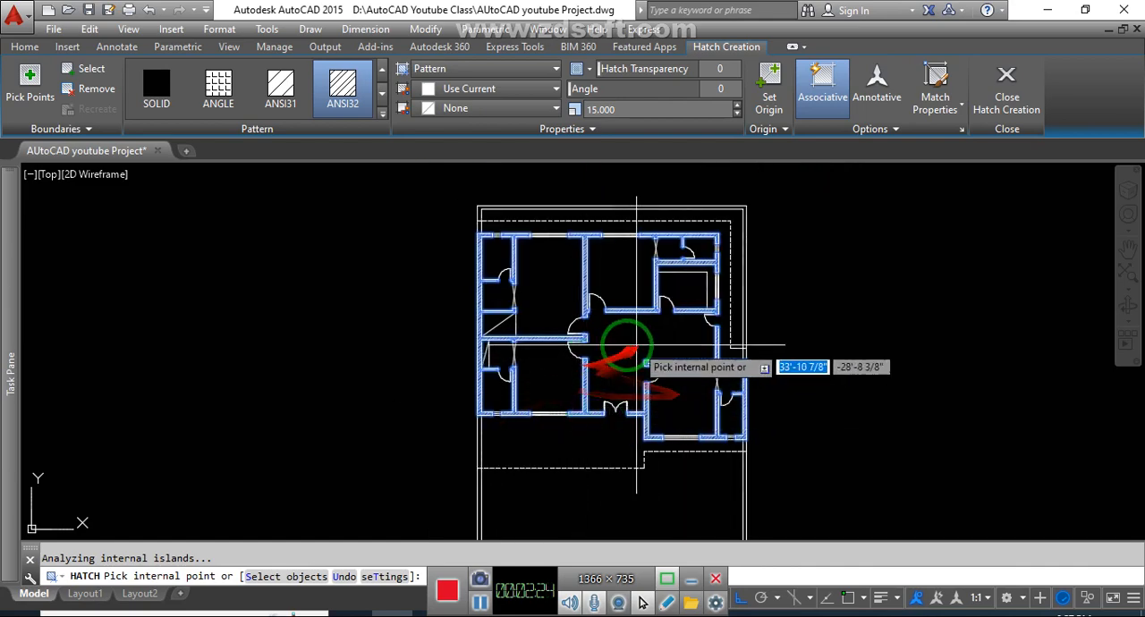
# - Add the plot's boundary wall along the rear and upper sides to the hatch, including the short segment at the upper-left corner
pyautogui.scroll(2, 615, 313)
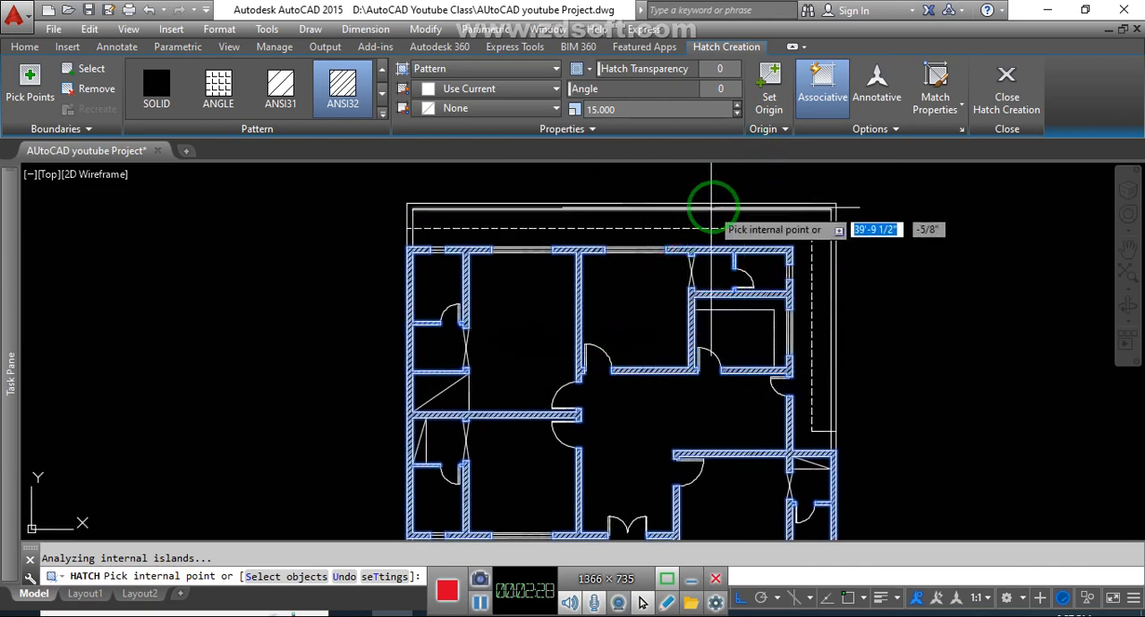
pyautogui.click(727, 206)
pyautogui.scroll(-2, 742, 205)
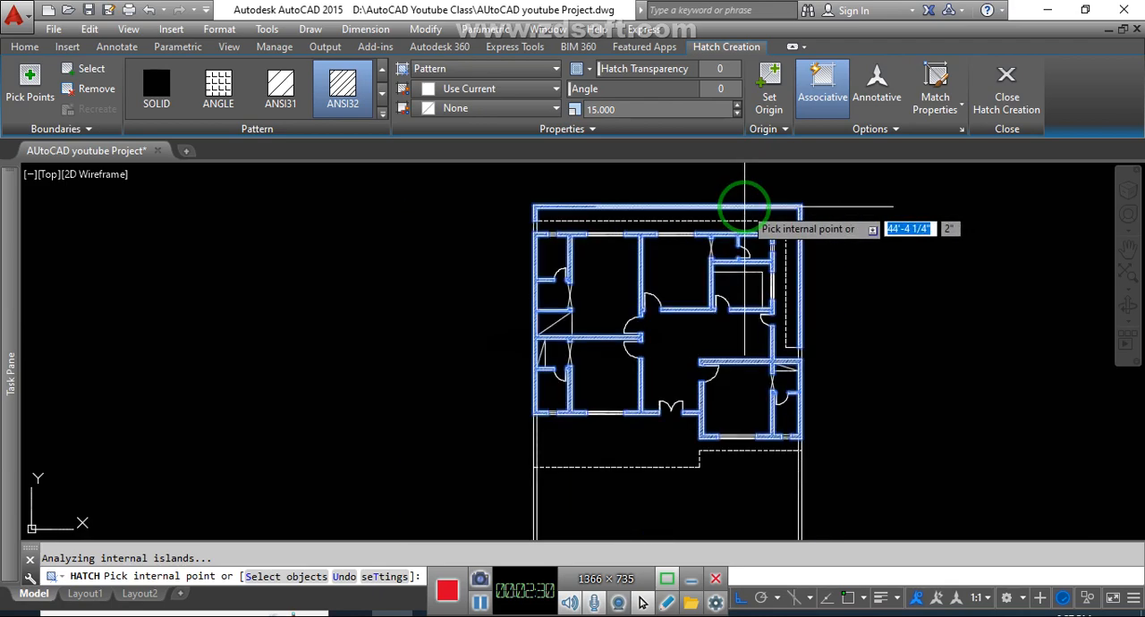
pyautogui.scroll(5, 524, 224)
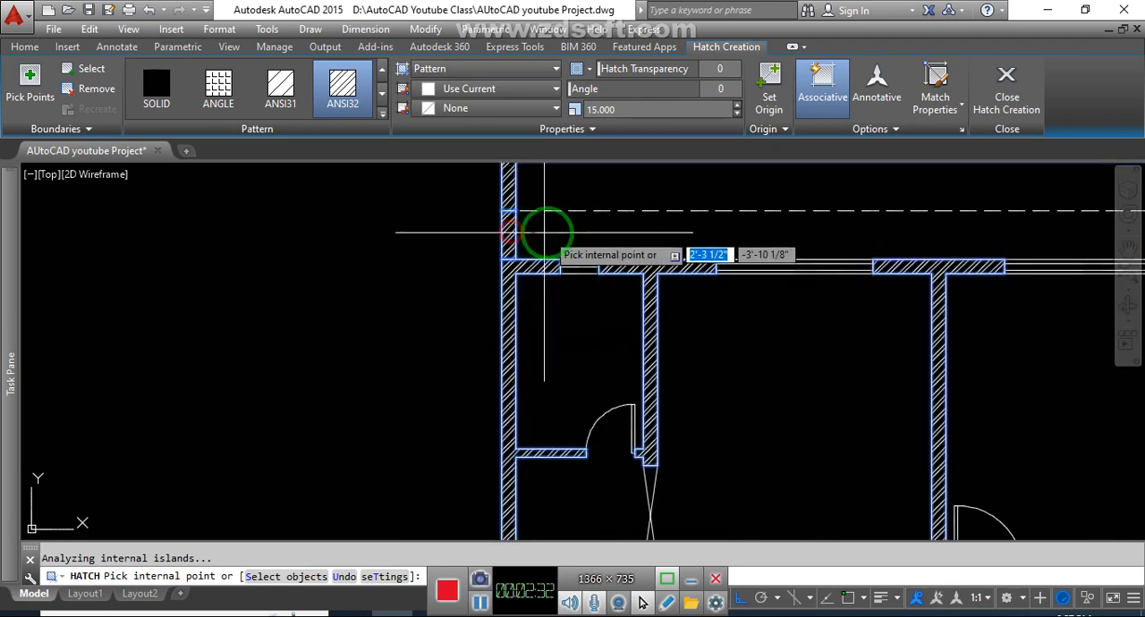
pyautogui.scroll(-4, 523, 226)
pyautogui.moveTo(677, 332); pyautogui.dragTo(702, 298, button='middle')
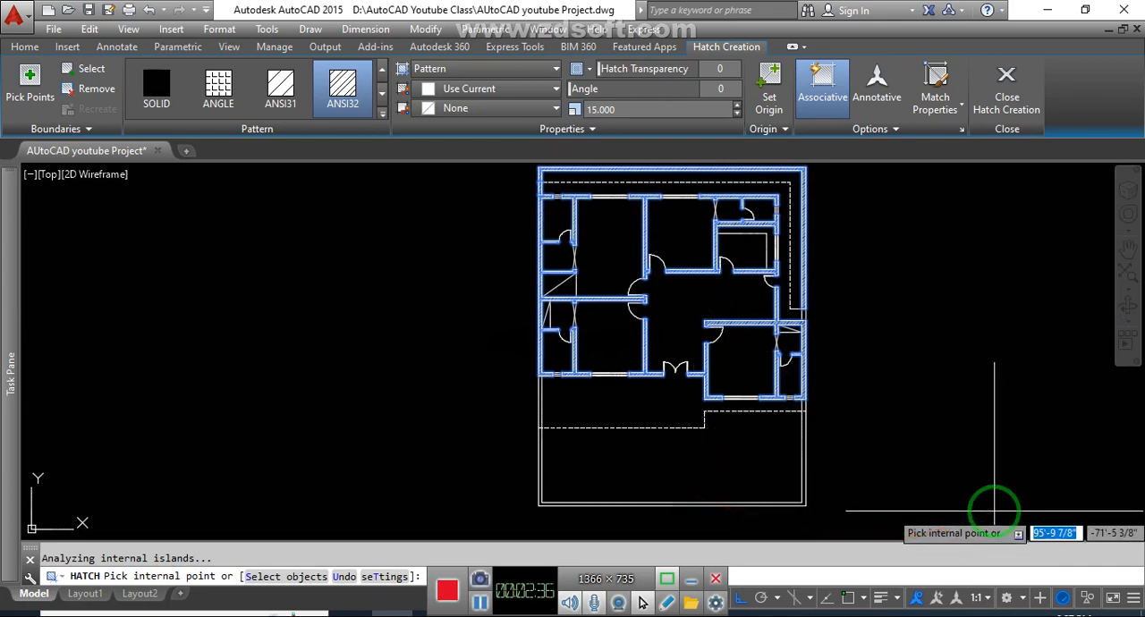
# - Add the front boundary wall and the remaining side wall segments beside the dashed lines to the hatch, and finish the hatch
pyautogui.scroll(3, 798, 490)
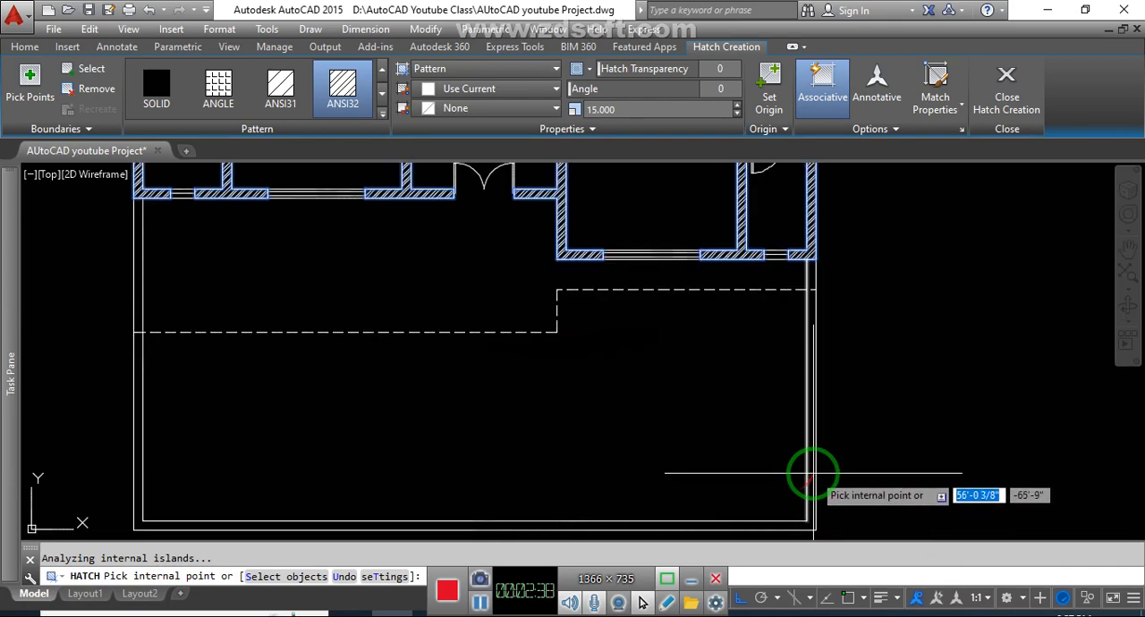
pyautogui.scroll(-4, 810, 474)
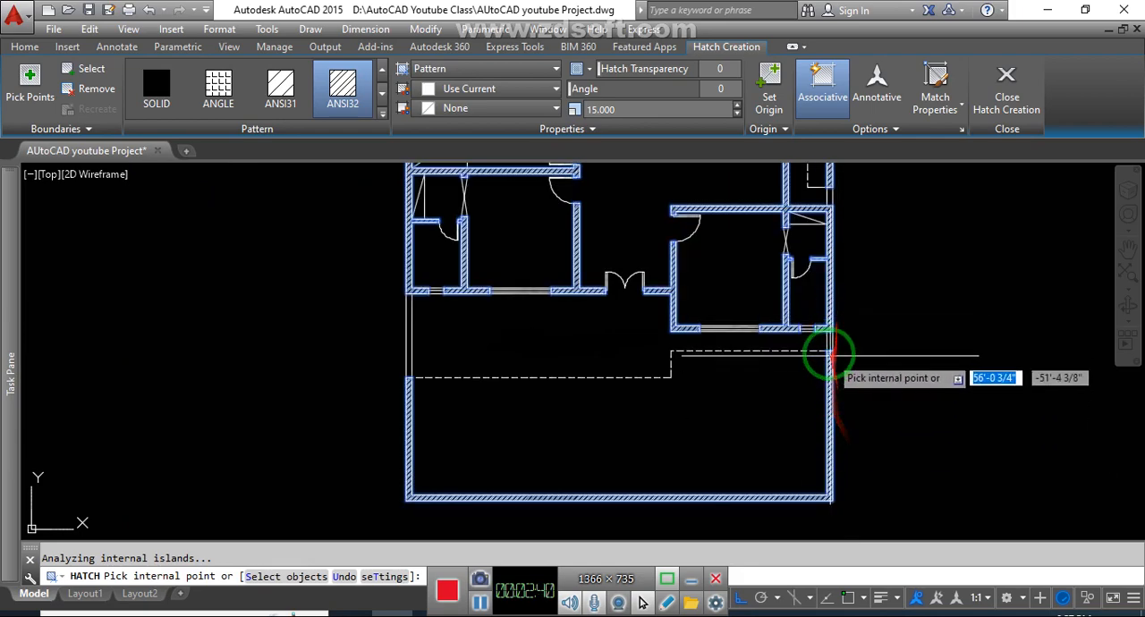
pyautogui.scroll(3, 828, 338)
pyautogui.scroll(-3, 827, 338)
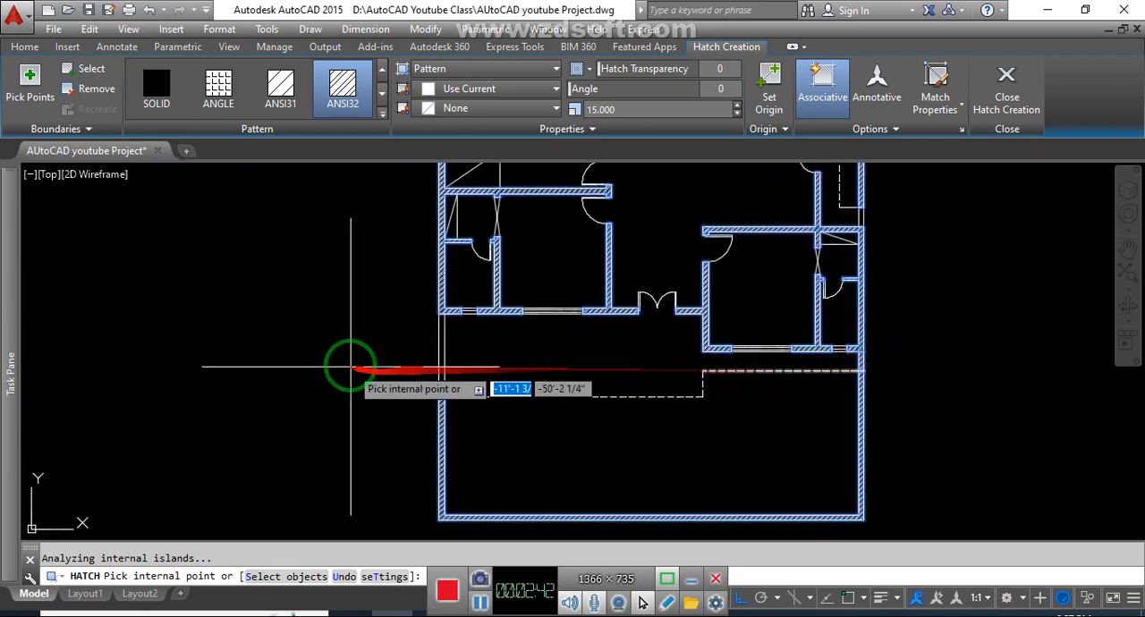
pyautogui.scroll(3, 440, 344)
pyautogui.scroll(-4, 703, 327)
pyautogui.moveTo(703, 327); pyautogui.dragTo(669, 403, button='middle')
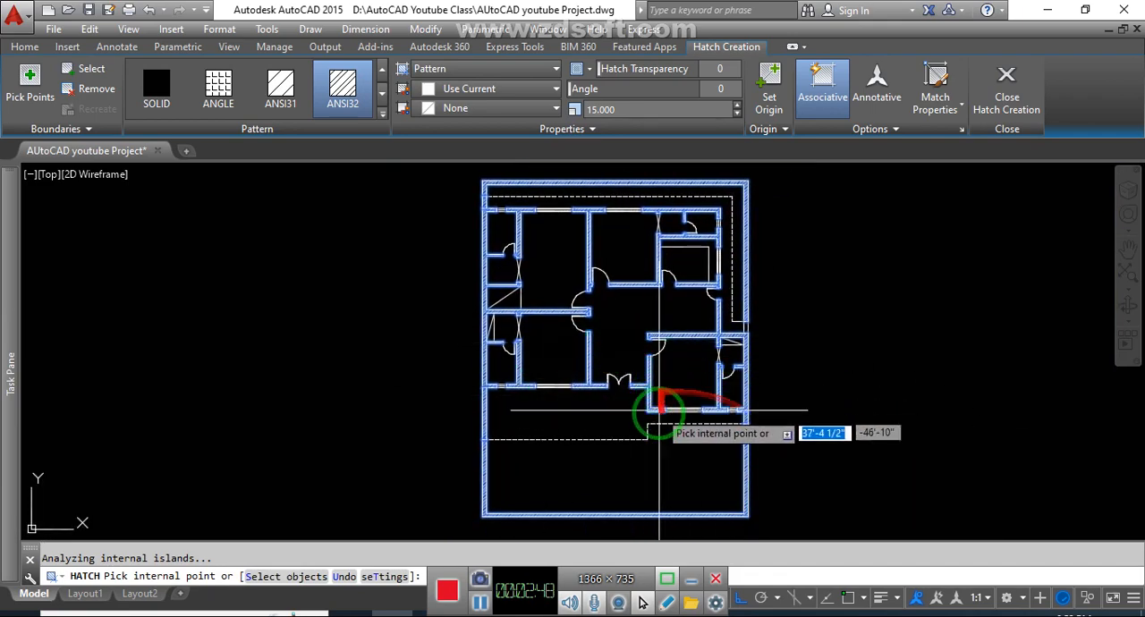
pyautogui.press('Return')
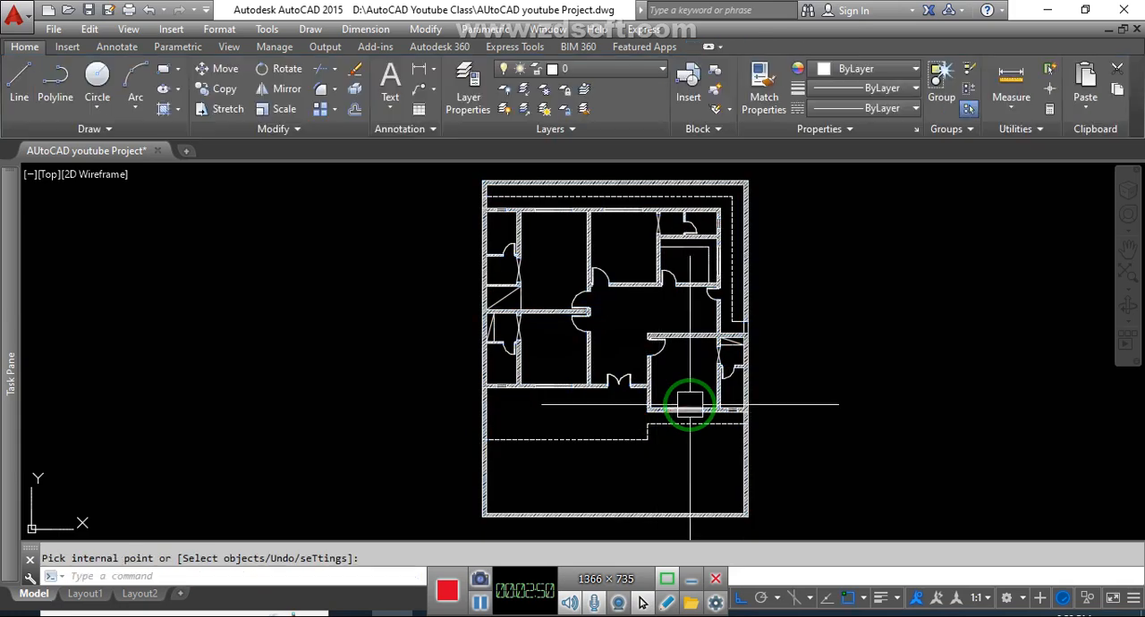
pyautogui.moveTo(765, 407); pyautogui.dragTo(741, 403, button='middle')
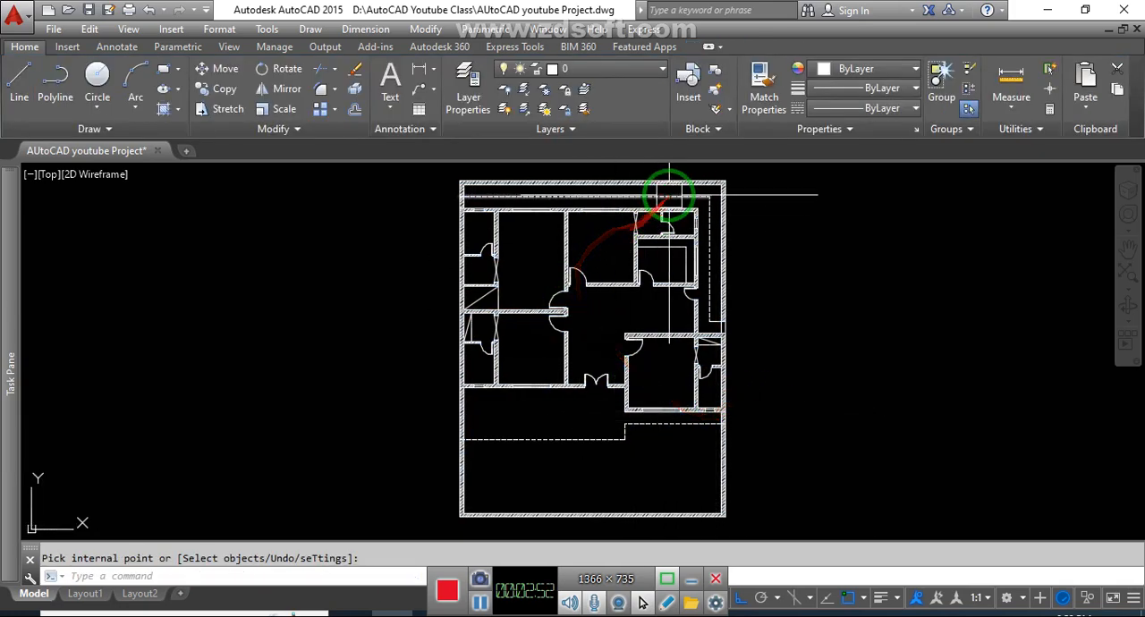
# - Examine the wall hatching close up along the rear boundary wall and across the whole floor plan
pyautogui.scroll(4, 670, 179)
pyautogui.scroll(2, 670, 184)
pyautogui.scroll(-5, 690, 209)
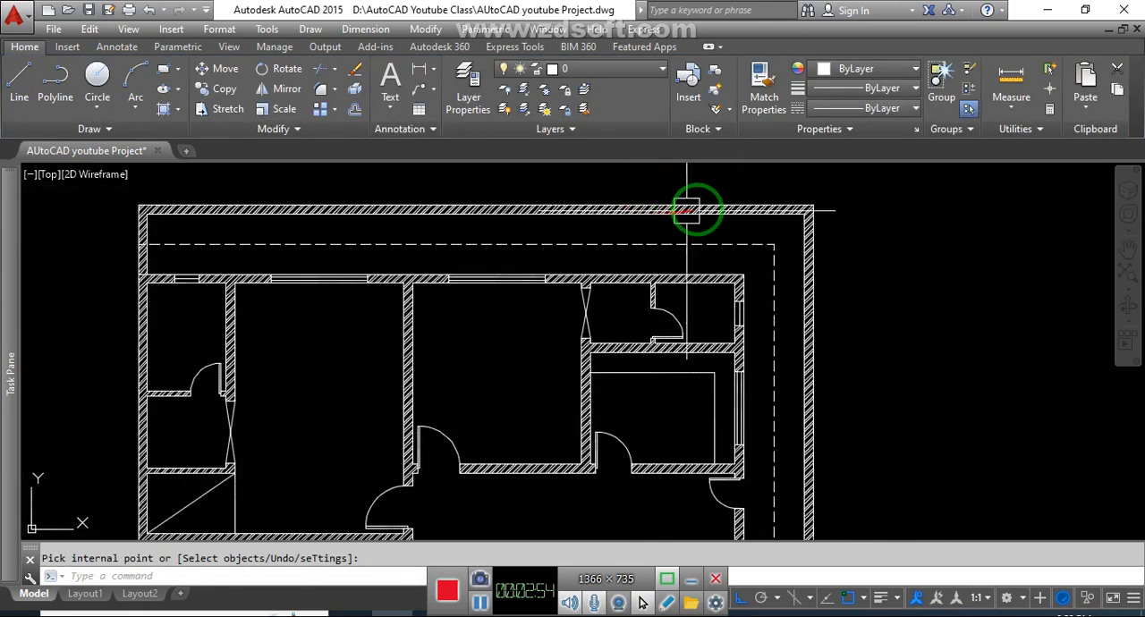
pyautogui.moveTo(746, 321); pyautogui.dragTo(708, 294, button='middle')
pyautogui.click(842, 350)
pyautogui.click(818, 366)
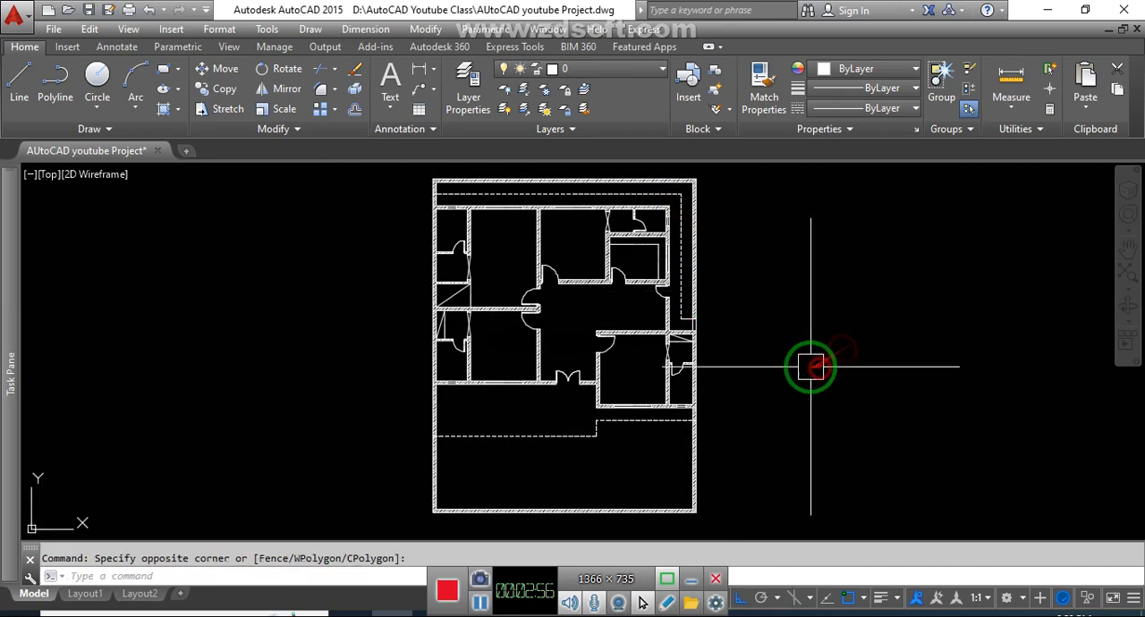
pyautogui.moveTo(523, 331); pyautogui.dragTo(543, 336, button='middle')
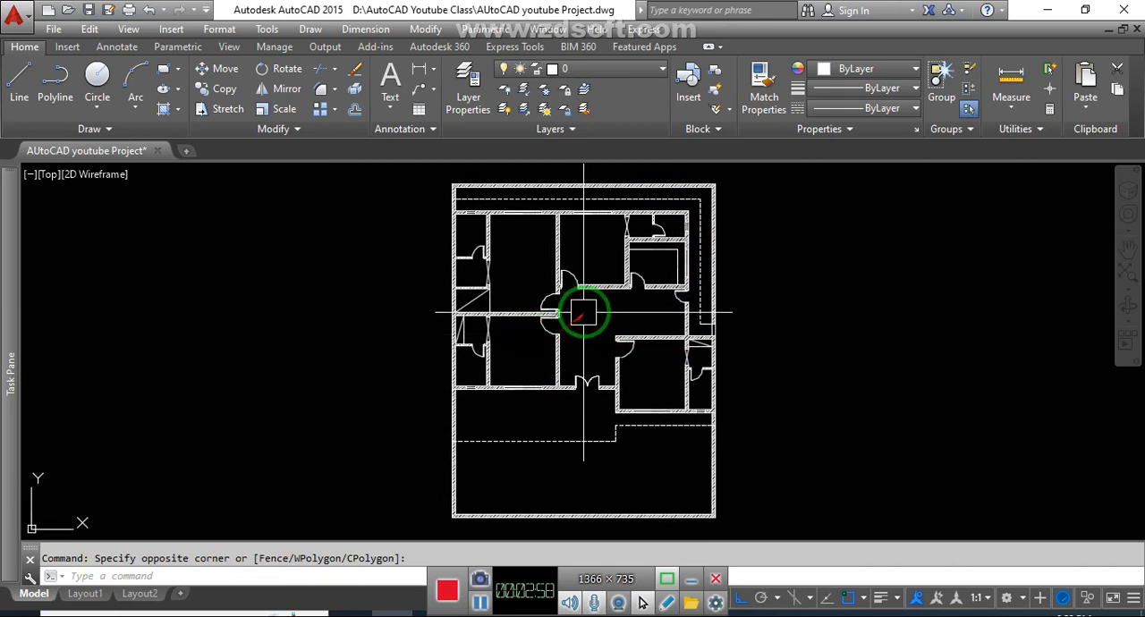
pyautogui.click(480, 603)
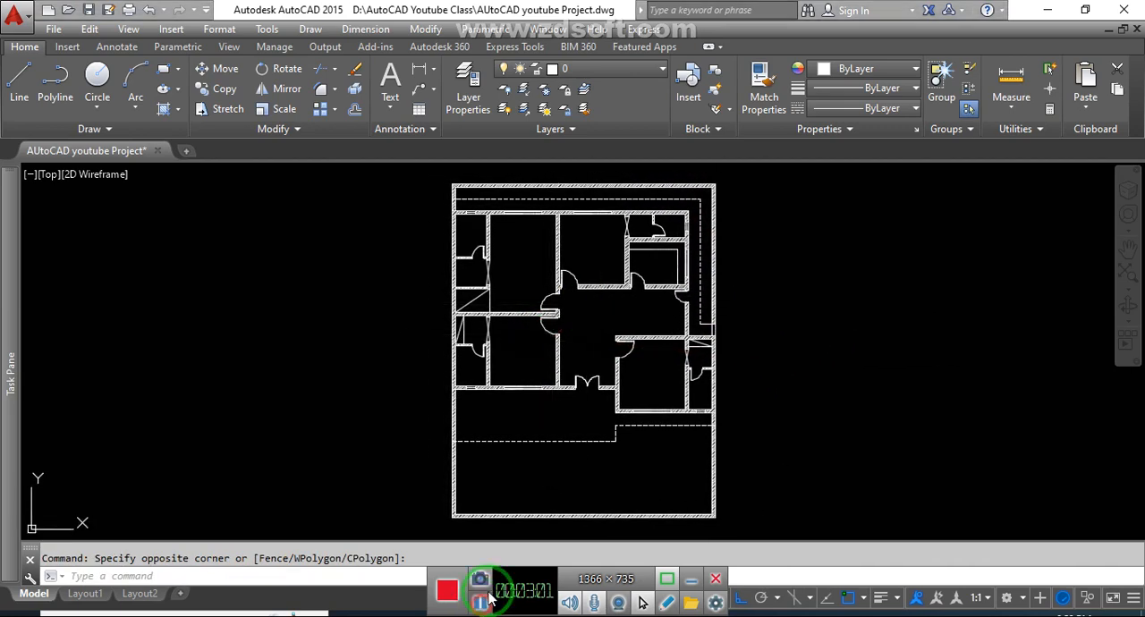
# - Close the Task Pane and cancel the rectangle started at the front boundary wall's left outer corner
pyautogui.moveTo(524, 480); pyautogui.dragTo(590, 424, button='middle')
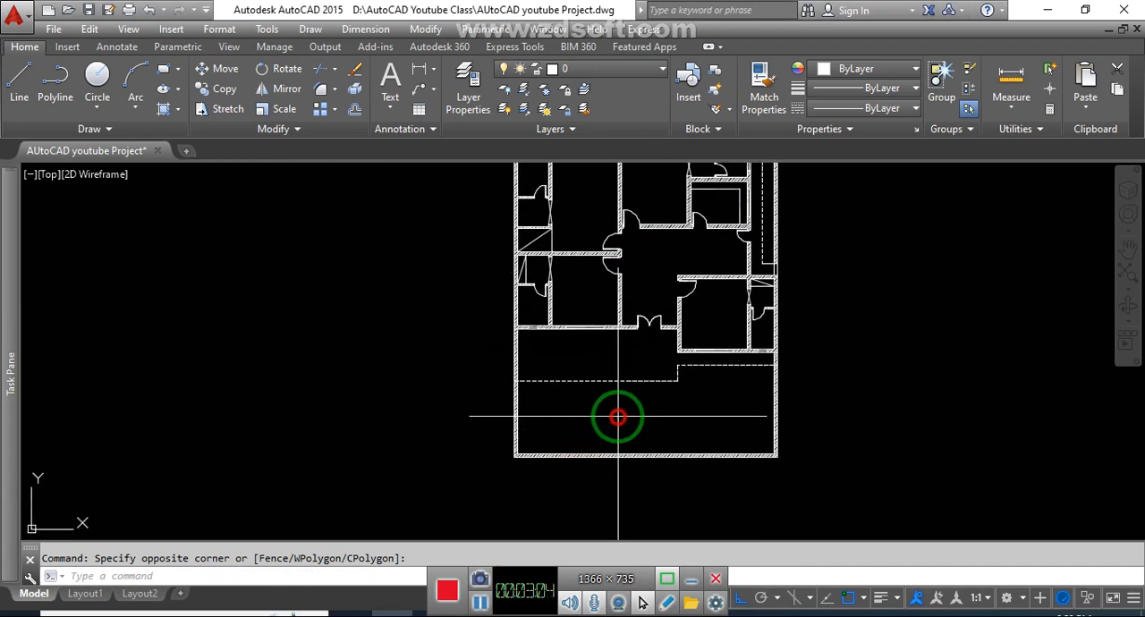
pyautogui.moveTo(627, 429); pyautogui.dragTo(647, 418, button='middle')
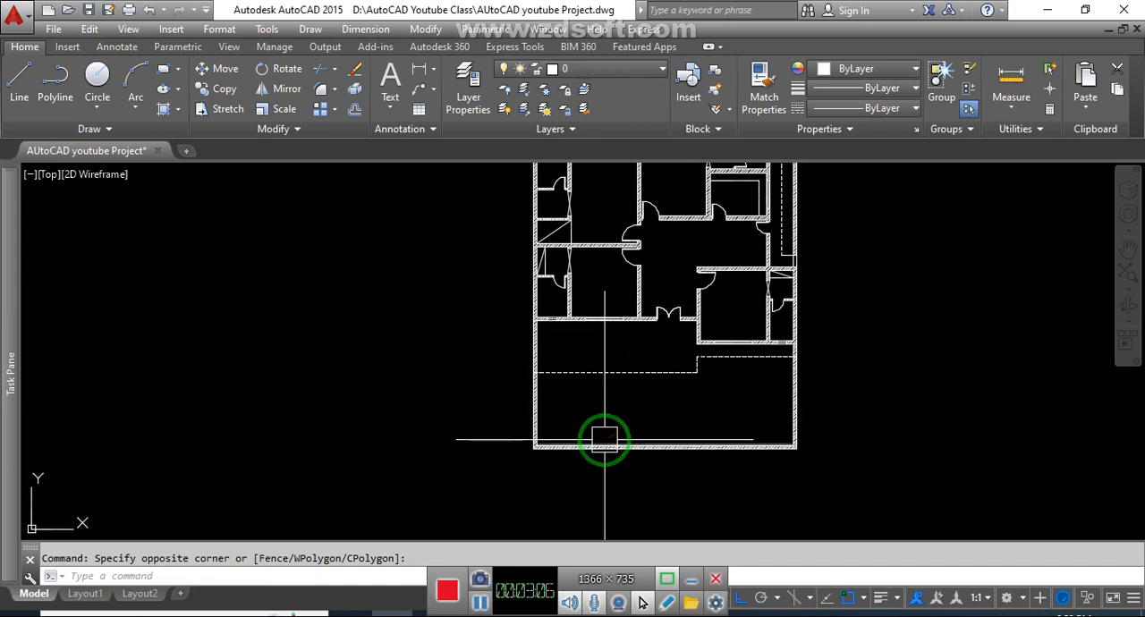
pyautogui.scroll(2, 586, 439)
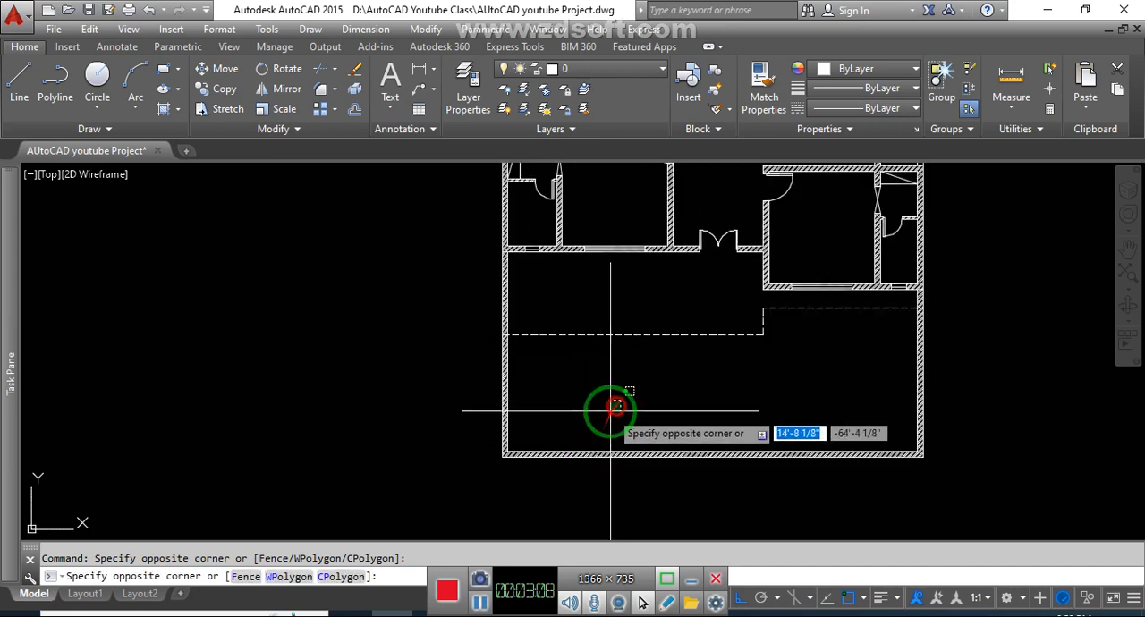
pyautogui.scroll(5, 524, 468)
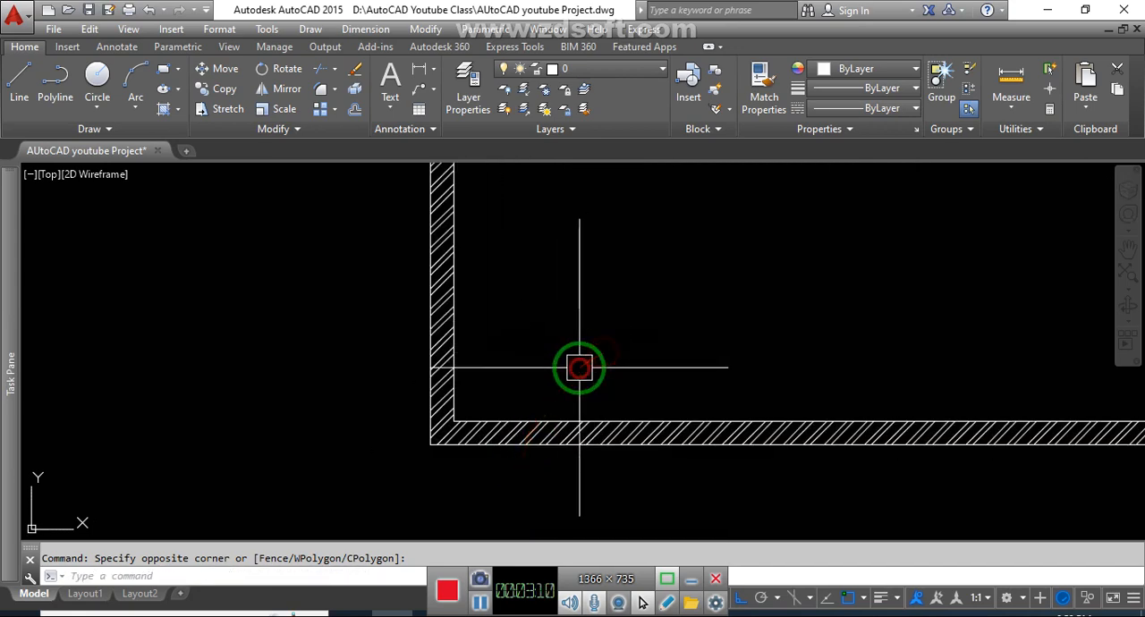
pyautogui.press('Return')
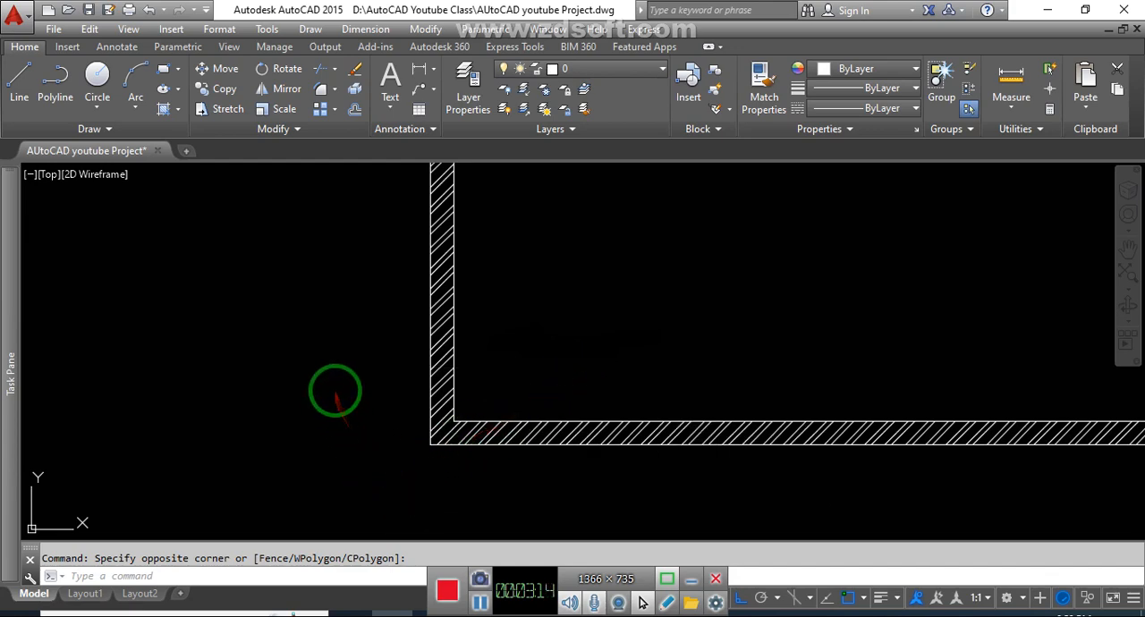
pyautogui.click(431, 444)
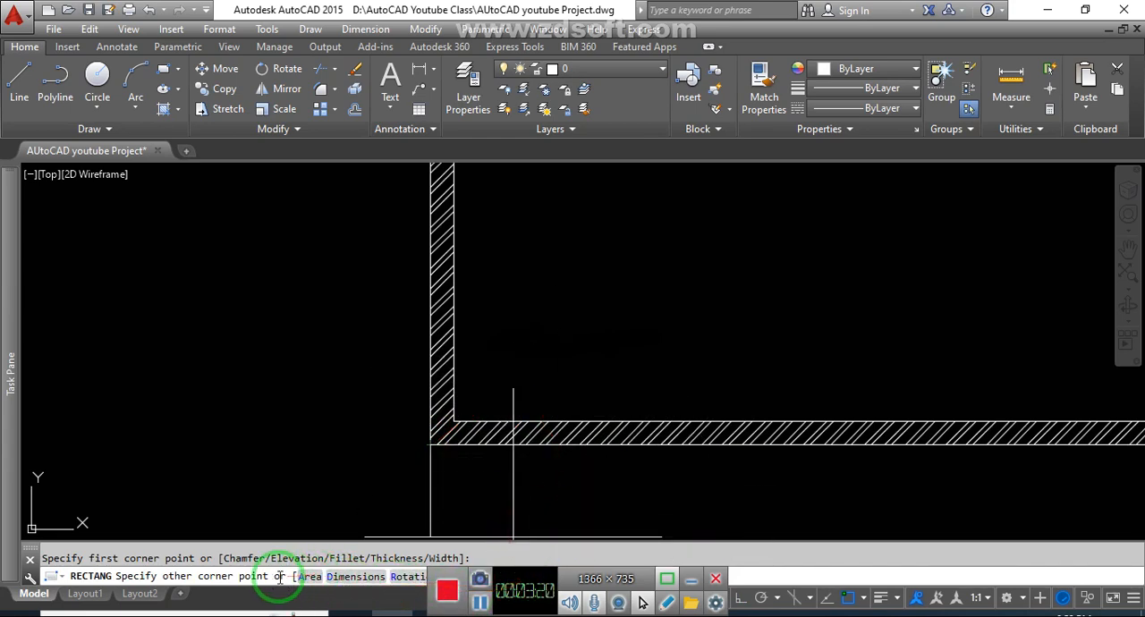
pyautogui.moveTo(14, 573)
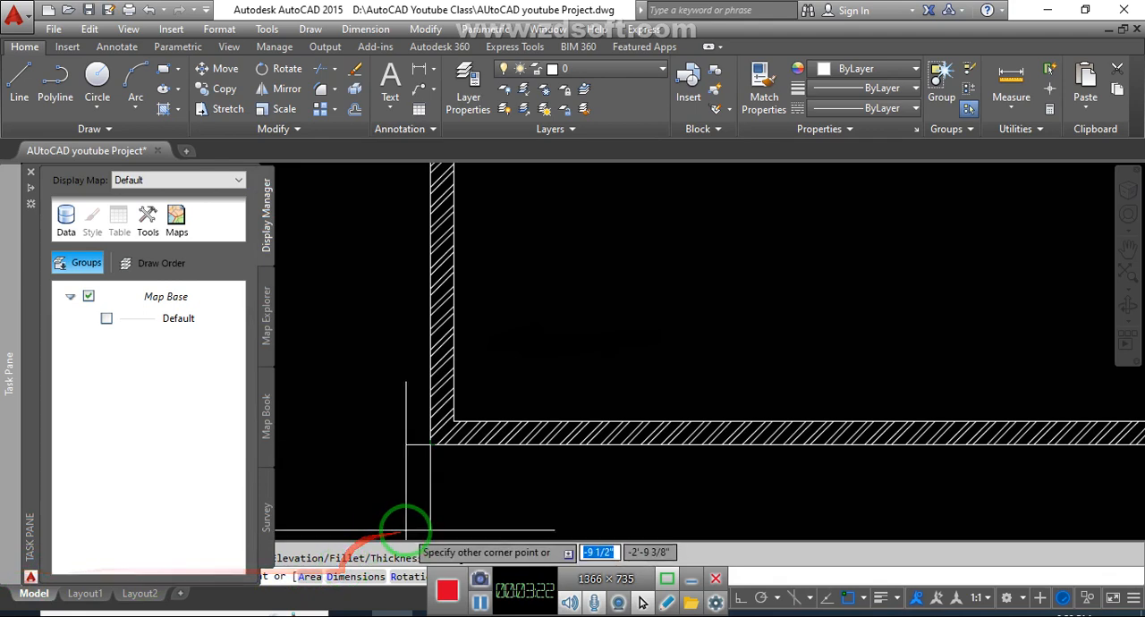
pyautogui.click(31, 175)
pyautogui.press('Escape')
pyautogui.moveTo(530, 411); pyautogui.dragTo(452, 430, button='middle')
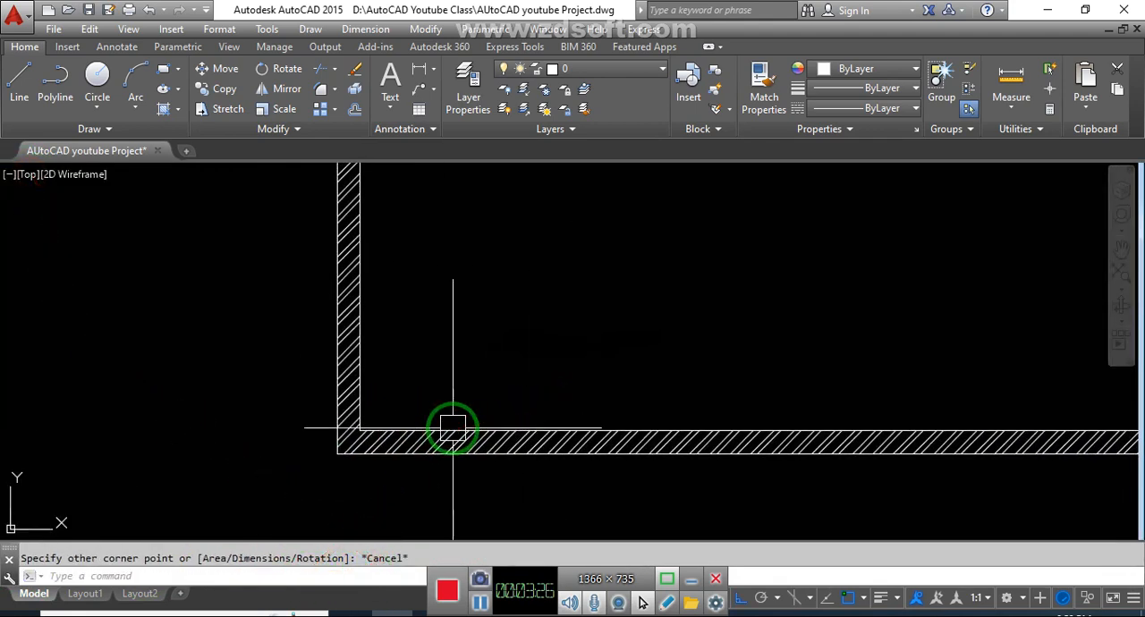
# - Draw an 18 by 18 inch rectangle as a gate pillar from the outer corner where the front and left boundary walls meet
pyautogui.click(525, 352)
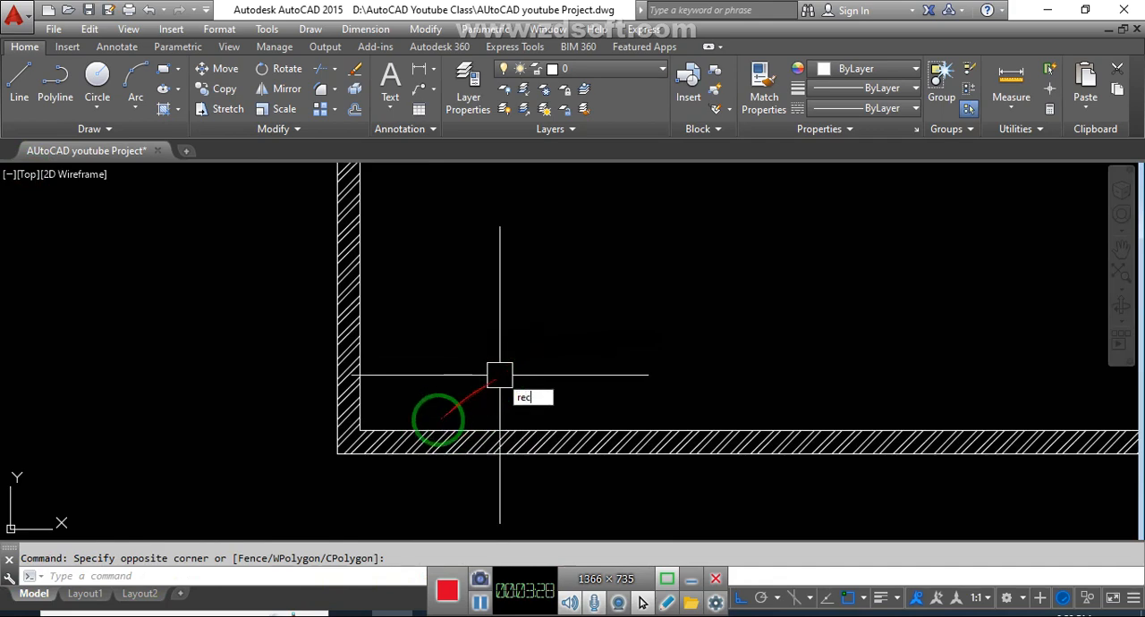
pyautogui.press('Return')
pyautogui.click(338, 454)
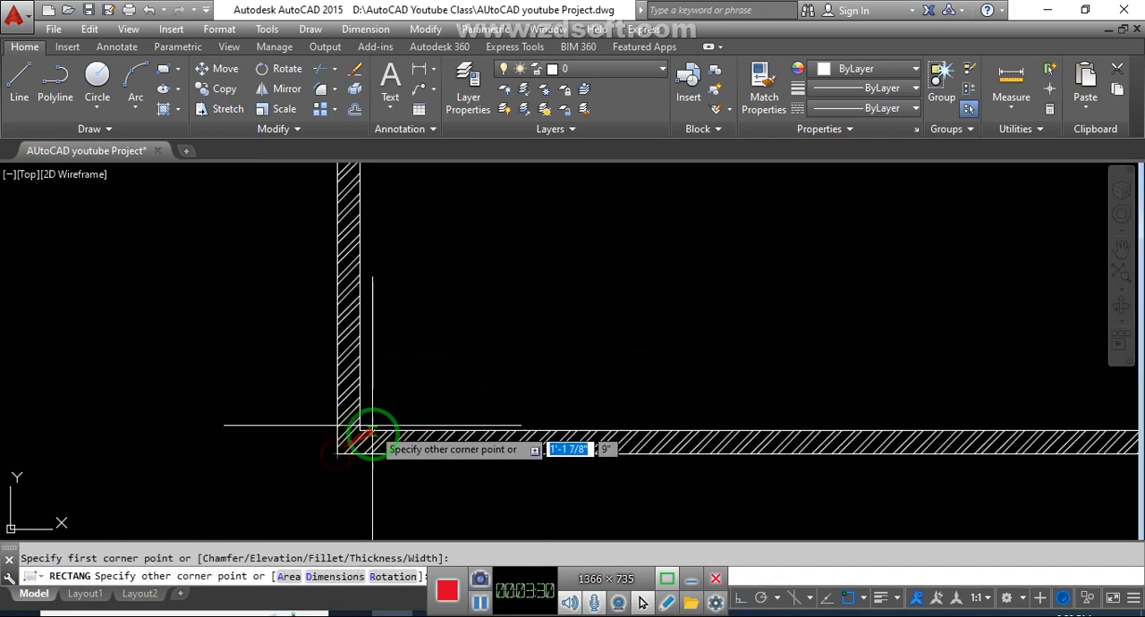
pyautogui.click(331, 576)
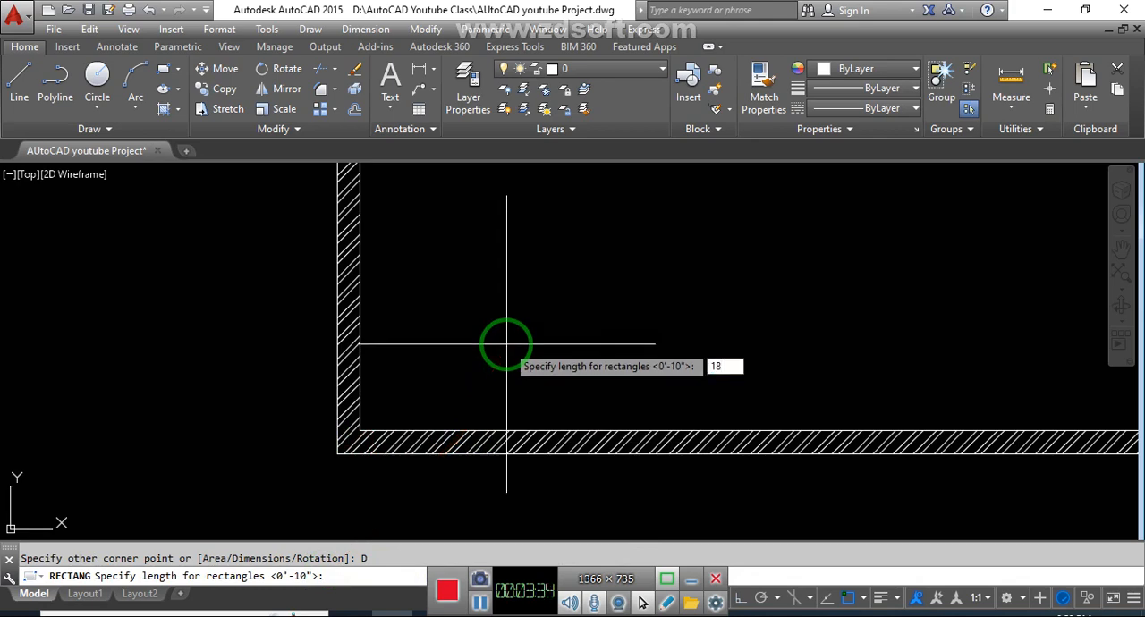
pyautogui.press('Return')
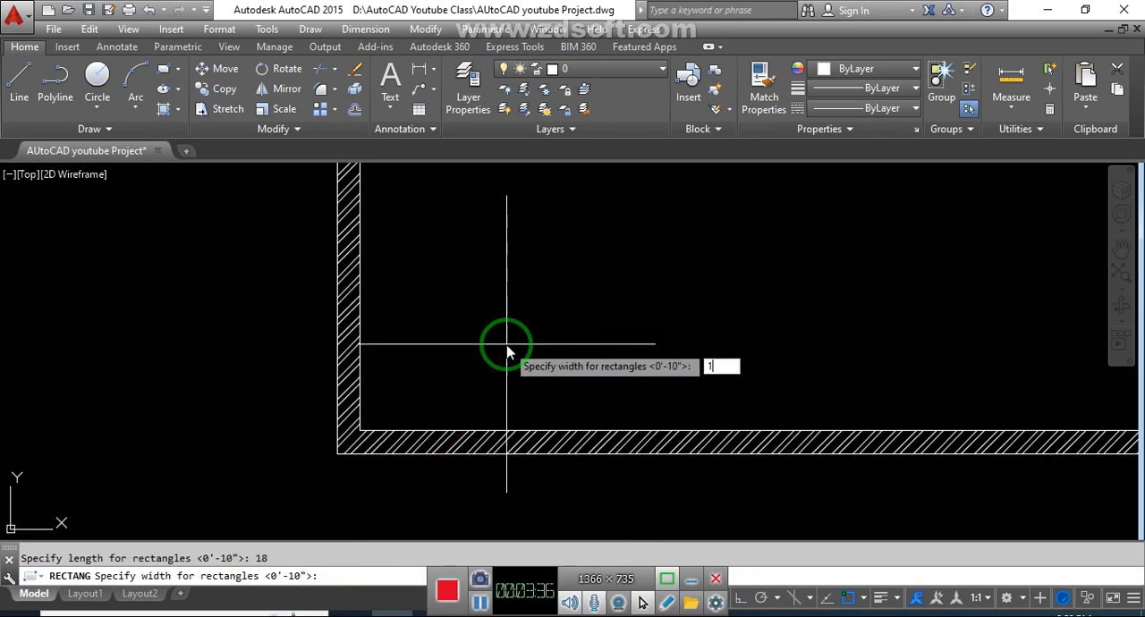
pyautogui.write('18')
pyautogui.press('Return')
pyautogui.moveTo(486, 392)
pyautogui.mouseDown(button='middle')
pyautogui.moveTo(437, 338)
pyautogui.moveTo(407, 340)
pyautogui.mouseUp(button='middle')
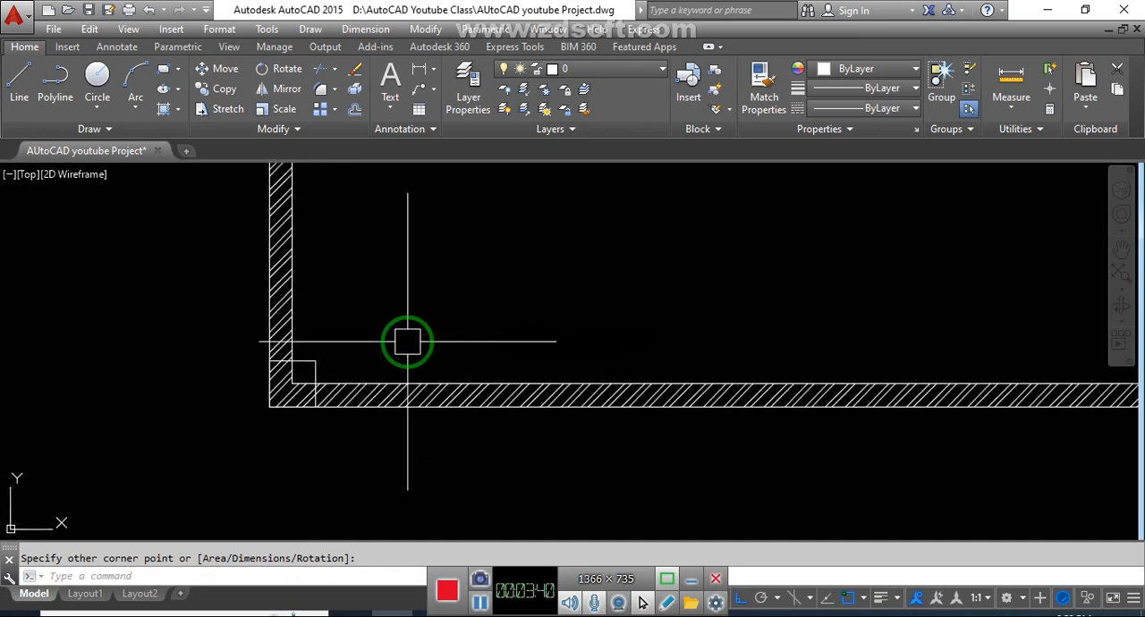
# - Draw a line over the right side of the corner pillar, from its upper corner down to the wall's outer face
pyautogui.press('Escape')
pyautogui.write('l')
pyautogui.press('Return')
pyautogui.scroll(2, 299, 396)
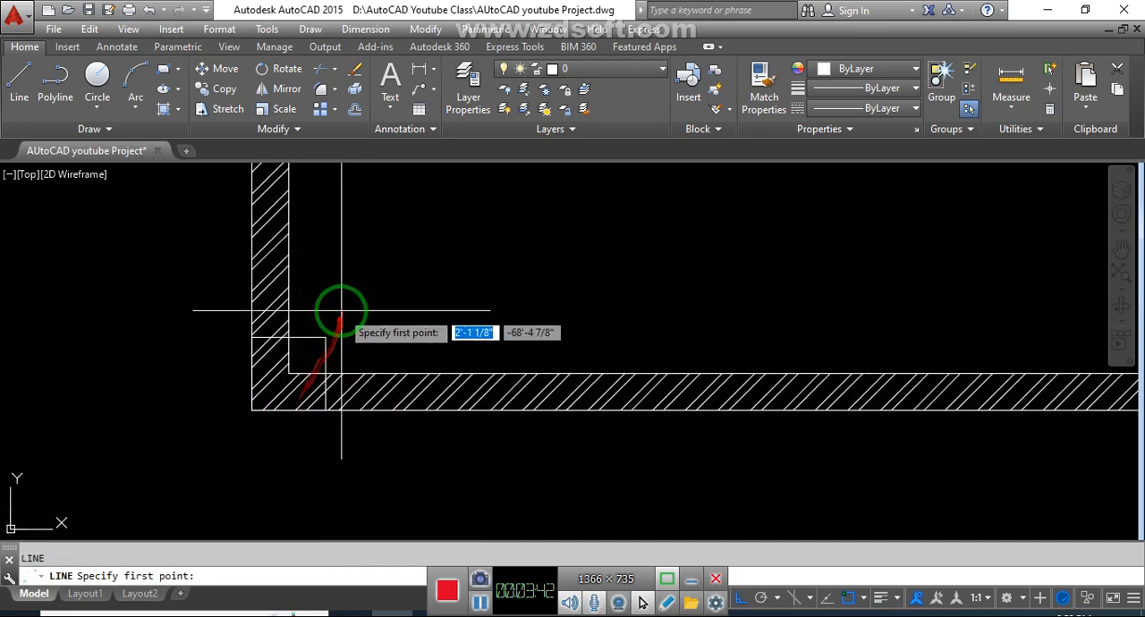
pyautogui.click(328, 337)
pyautogui.click(328, 407)
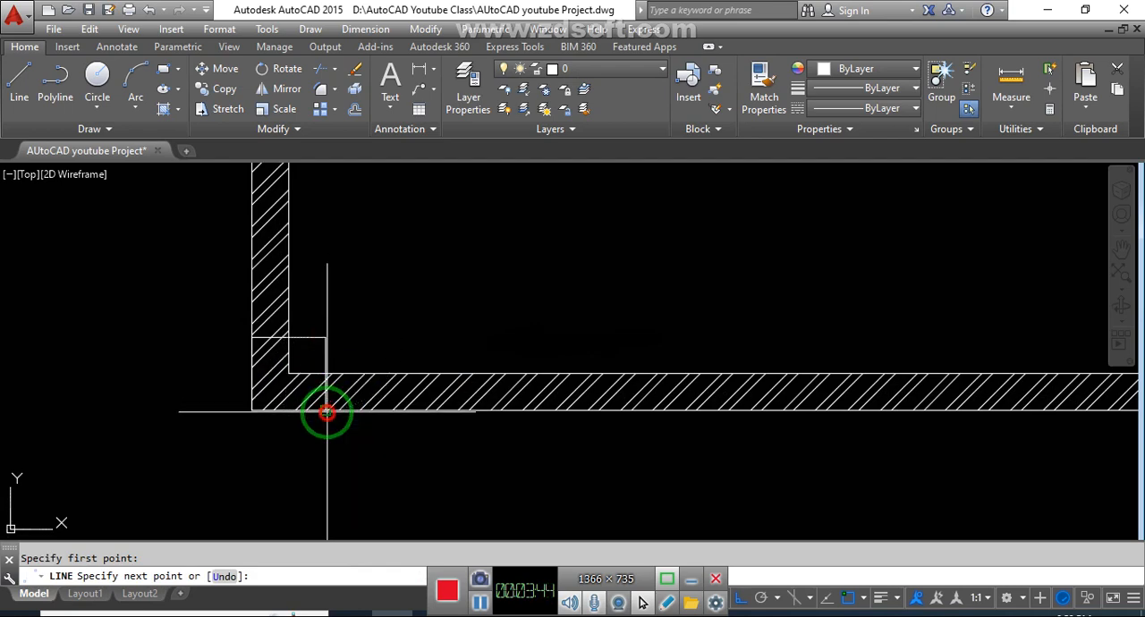
pyautogui.press('Escape')
# - Offset the line on the pillar's right side by 10' to the right to mark the gate opening
pyautogui.press('Return')
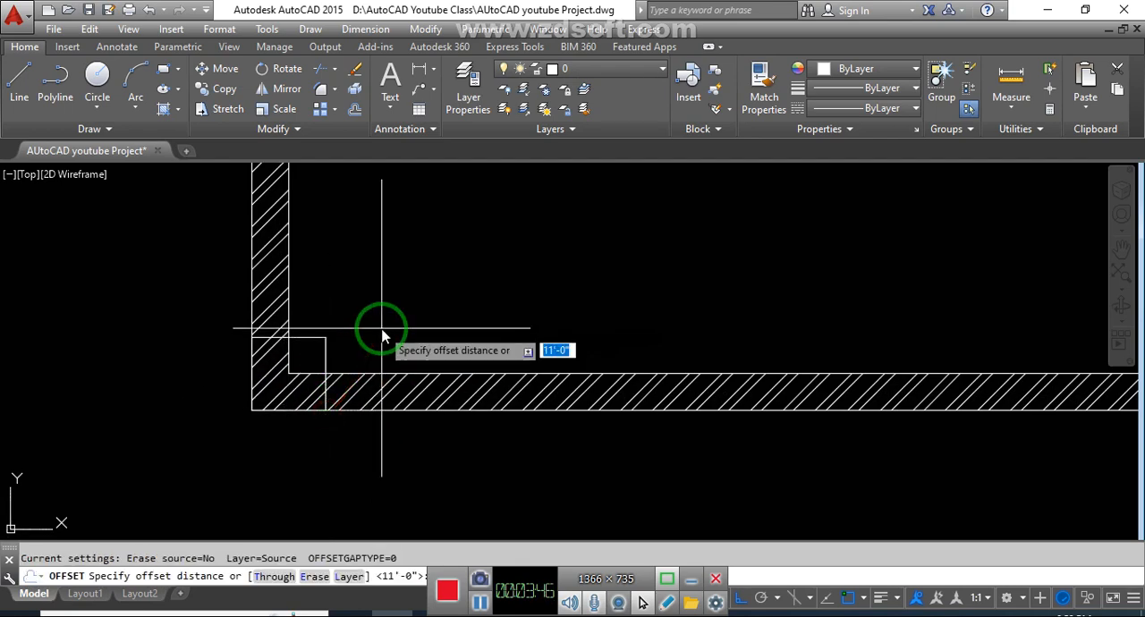
pyautogui.write('10')
pyautogui.press('Return')
pyautogui.click(327, 358)
pyautogui.click(475, 332)
pyautogui.press('Escape')
# - Copy the corner pillar from its upper-left corner to the upper end of the offset line, 11'-6" to the right
pyautogui.scroll(4, 346, 339)
pyautogui.click(298, 332)
pyautogui.write('co')
pyautogui.press('Return')
pyautogui.click(174, 332)
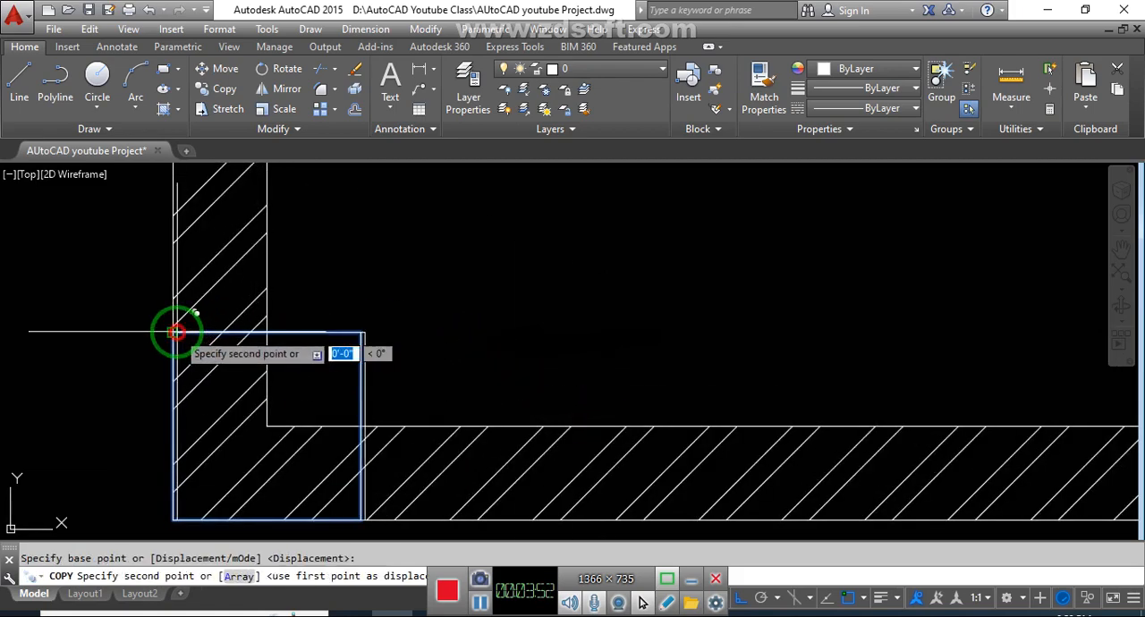
pyautogui.scroll(-4, 395, 310)
pyautogui.scroll(3, 666, 324)
pyautogui.click(673, 320)
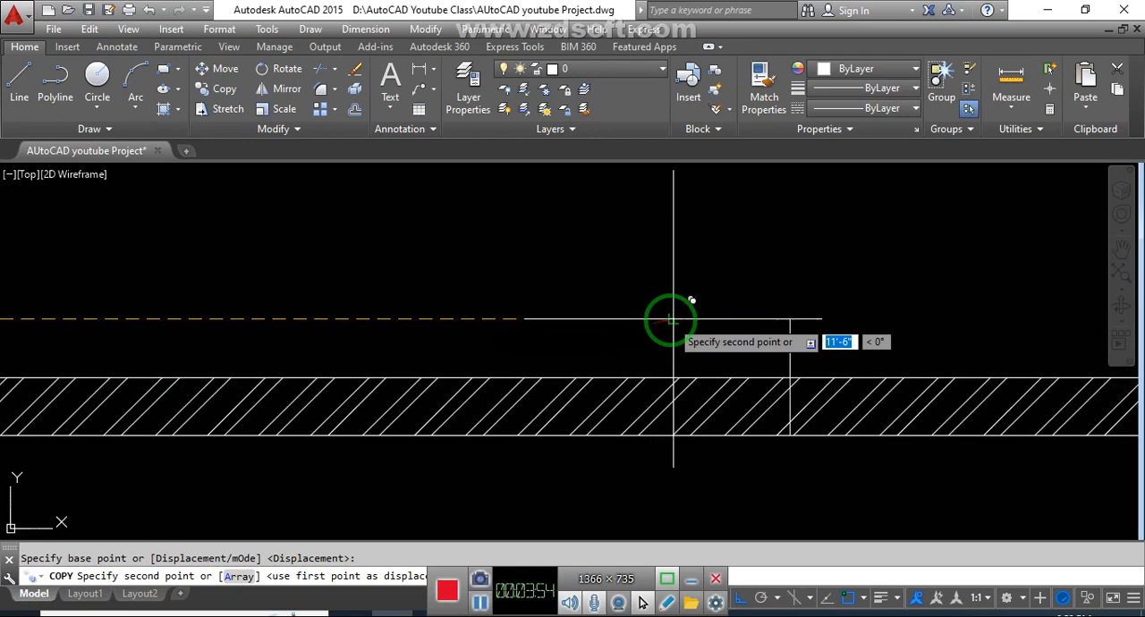
pyautogui.press('Escape')
# - Trim the front boundary wall's lines and hatch between the two pillars to open the gate gap
pyautogui.scroll(-3, 747, 324)
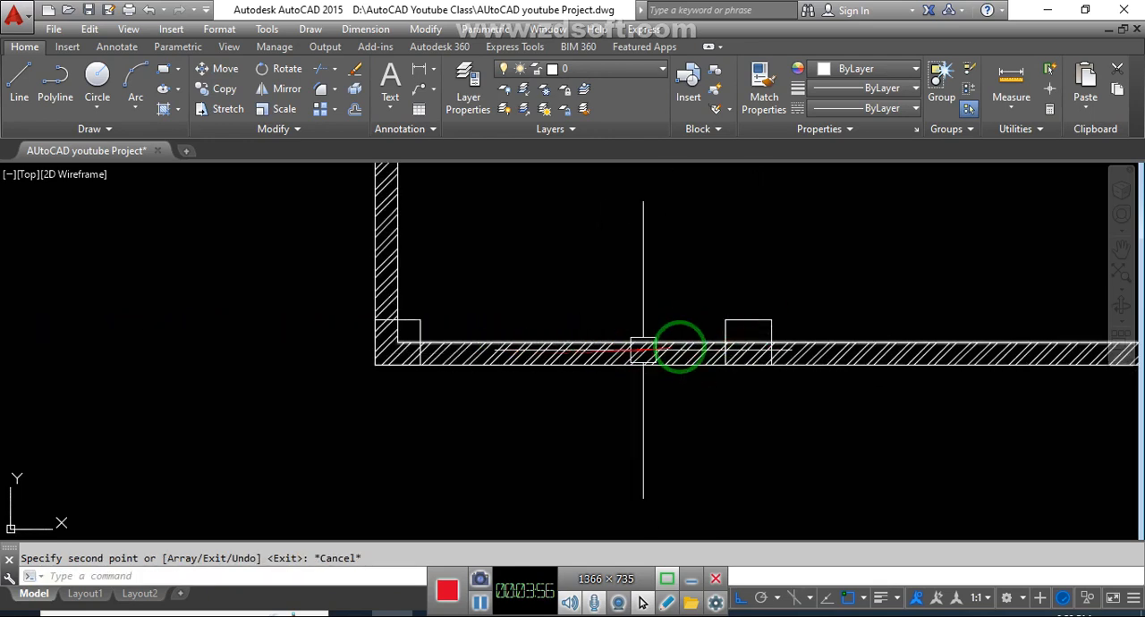
pyautogui.scroll(2, 726, 324)
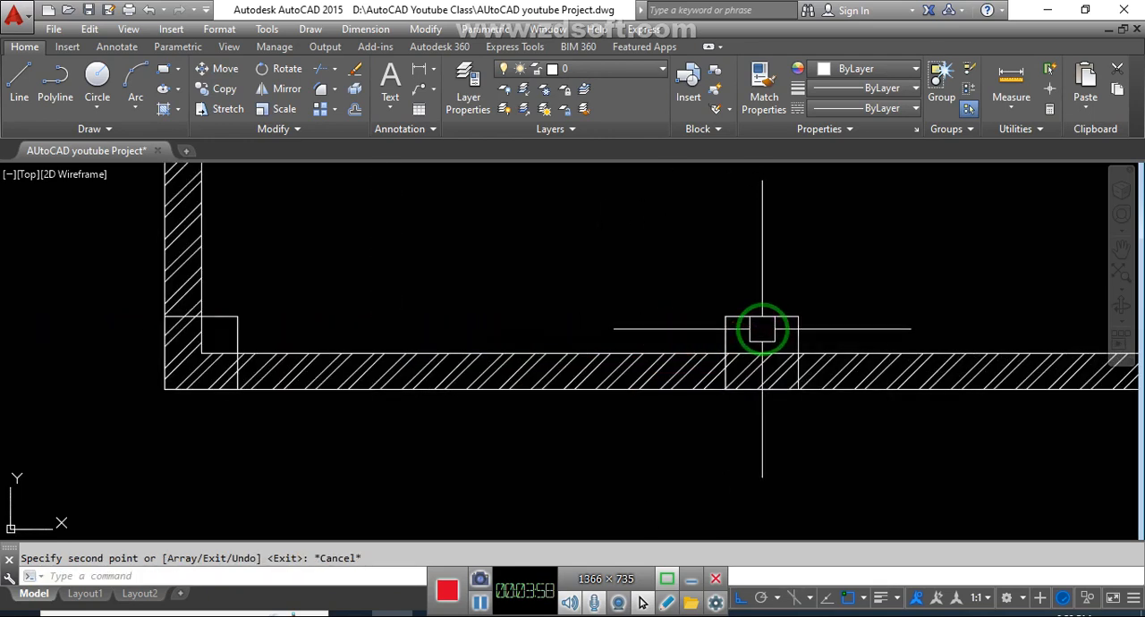
pyautogui.click(766, 439)
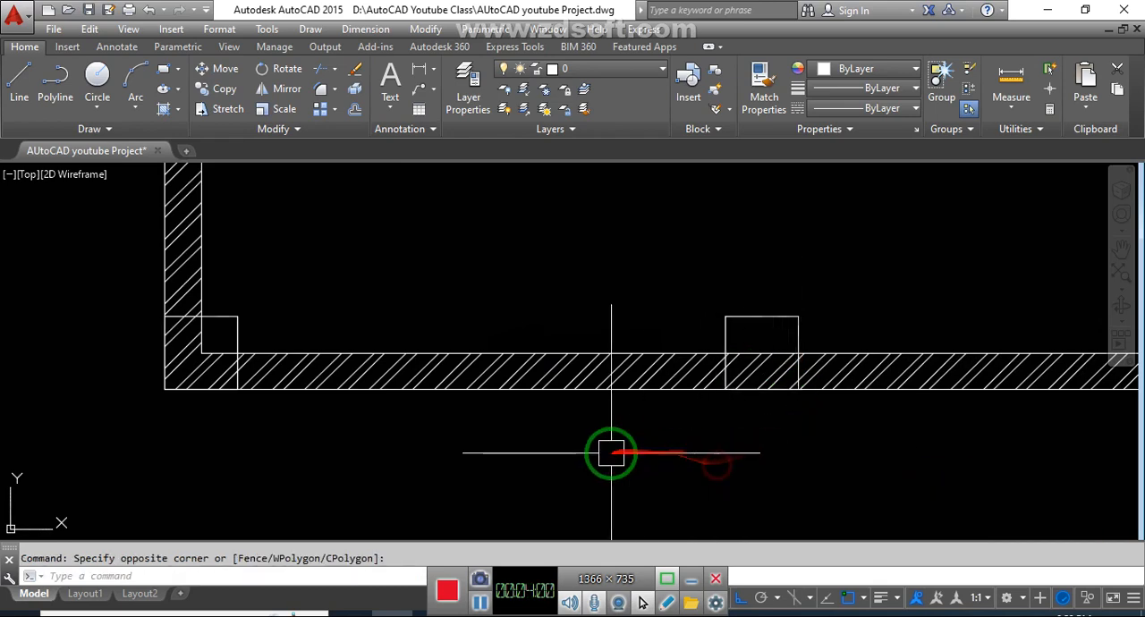
pyautogui.moveTo(614, 460); pyautogui.dragTo(681, 452, button='middle')
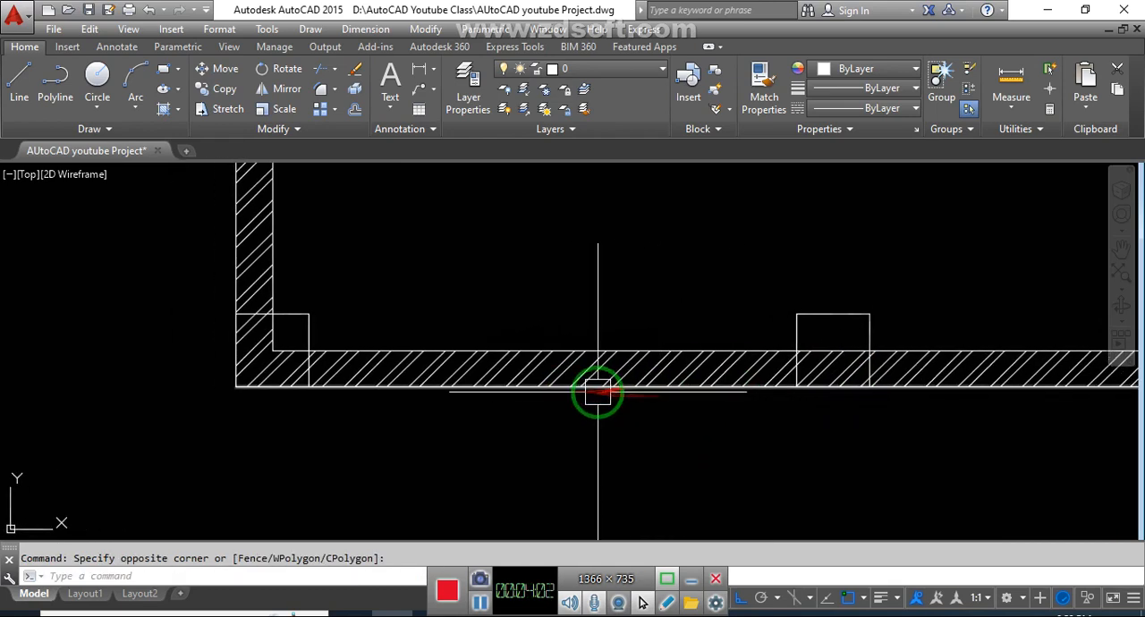
pyautogui.write('tr')
pyautogui.press('Return')
pyautogui.click(668, 441)
pyautogui.click(580, 308)
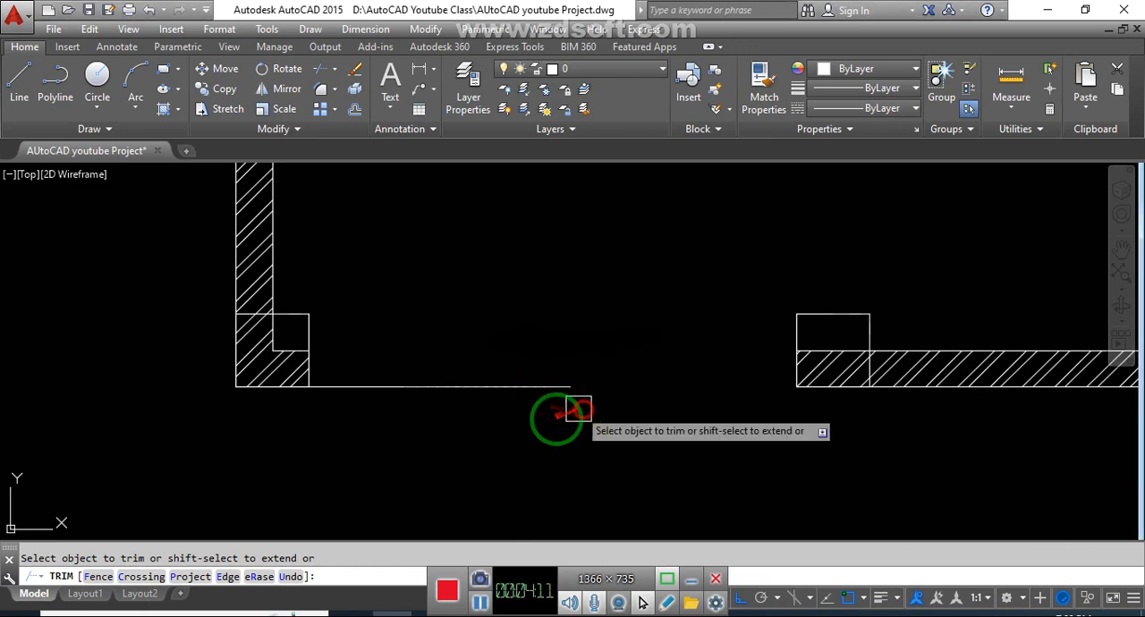
pyautogui.click(498, 388)
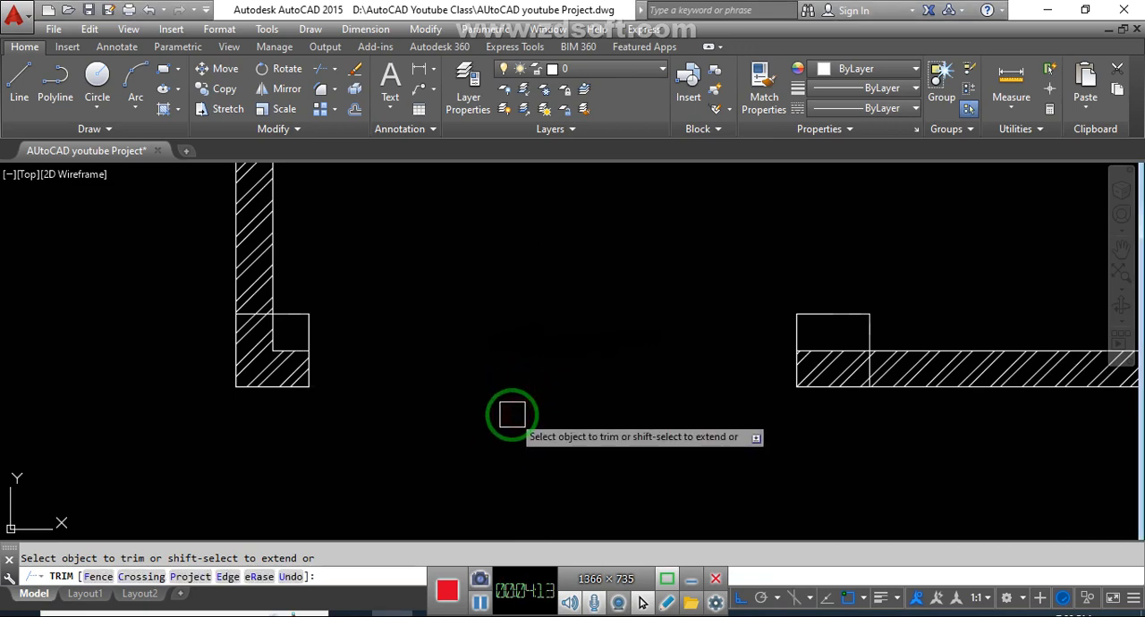
pyautogui.press('Escape')
# - Fill both gate pillars with a SOLID hatch by selecting their rectangles as boundaries
pyautogui.write('h')
pyautogui.press('Return')
pyautogui.click(155, 85)
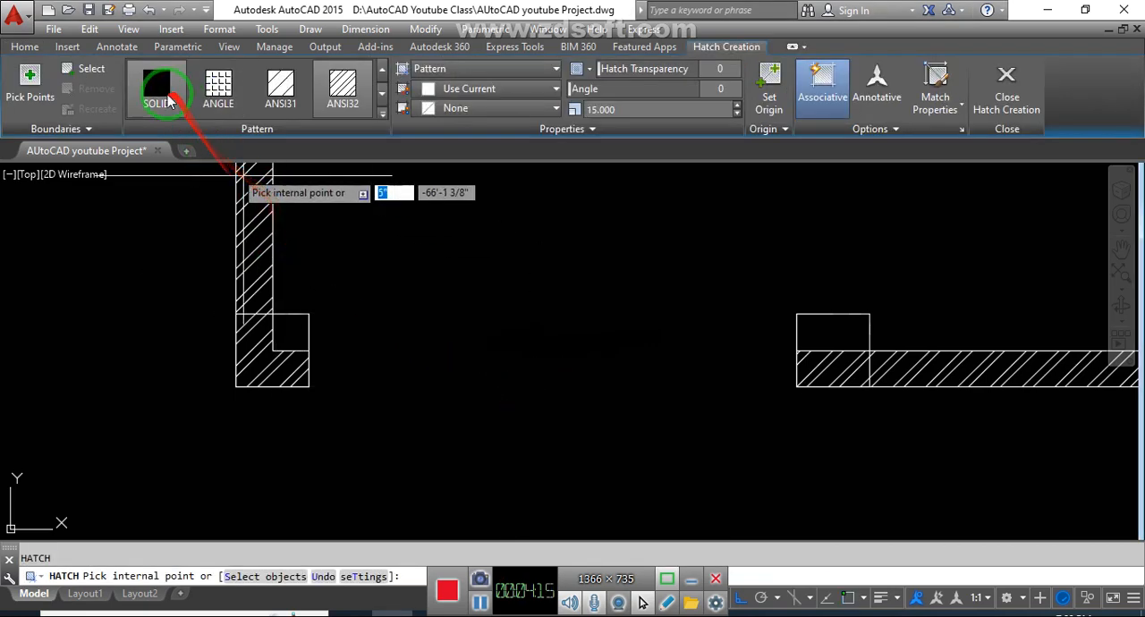
pyautogui.click(80, 71)
pyautogui.click(291, 316)
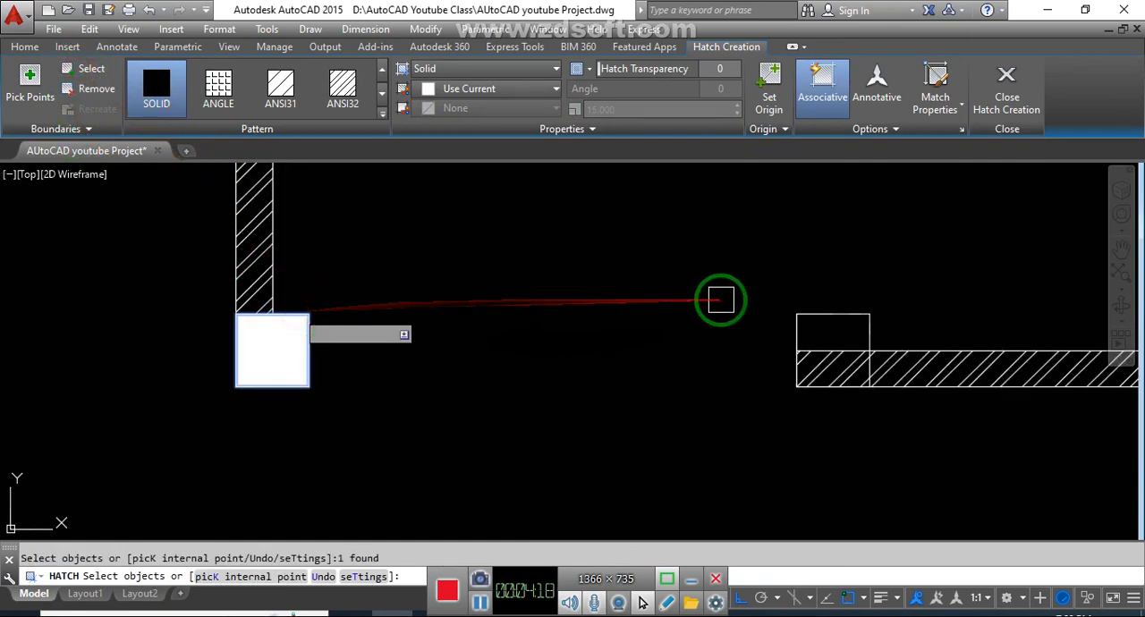
pyautogui.click(798, 328)
pyautogui.press('Return')
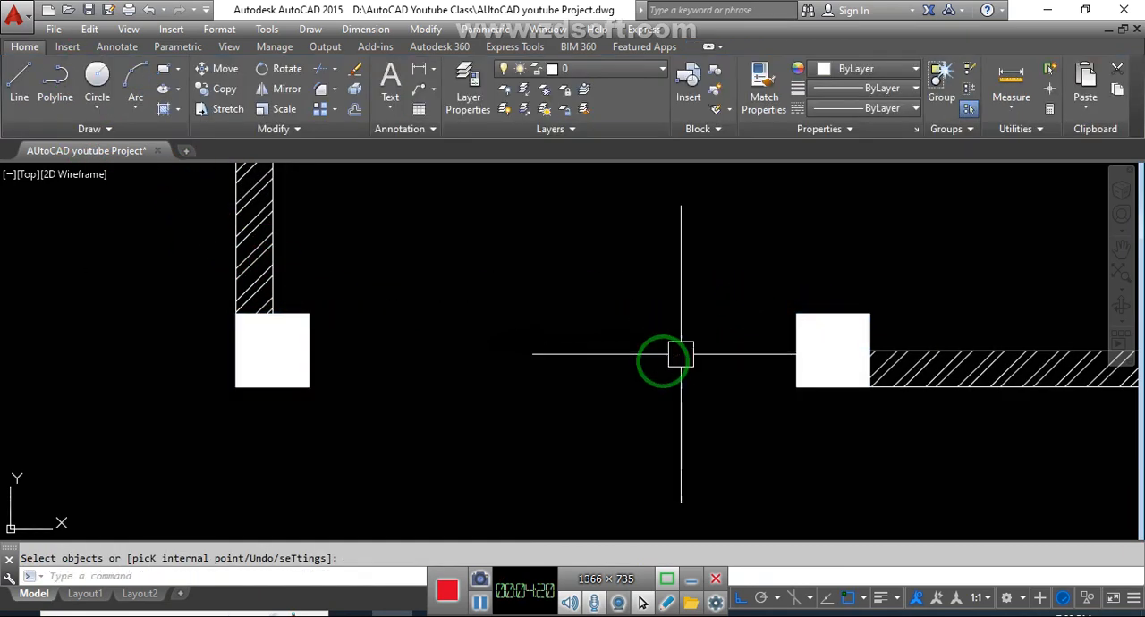
pyautogui.press('Escape')
# - Draw a horizontal line across the gate opening between the midpoints of the pillars' facing sides
pyautogui.scroll(-2, 654, 390)
pyautogui.scroll(-2, 680, 412)
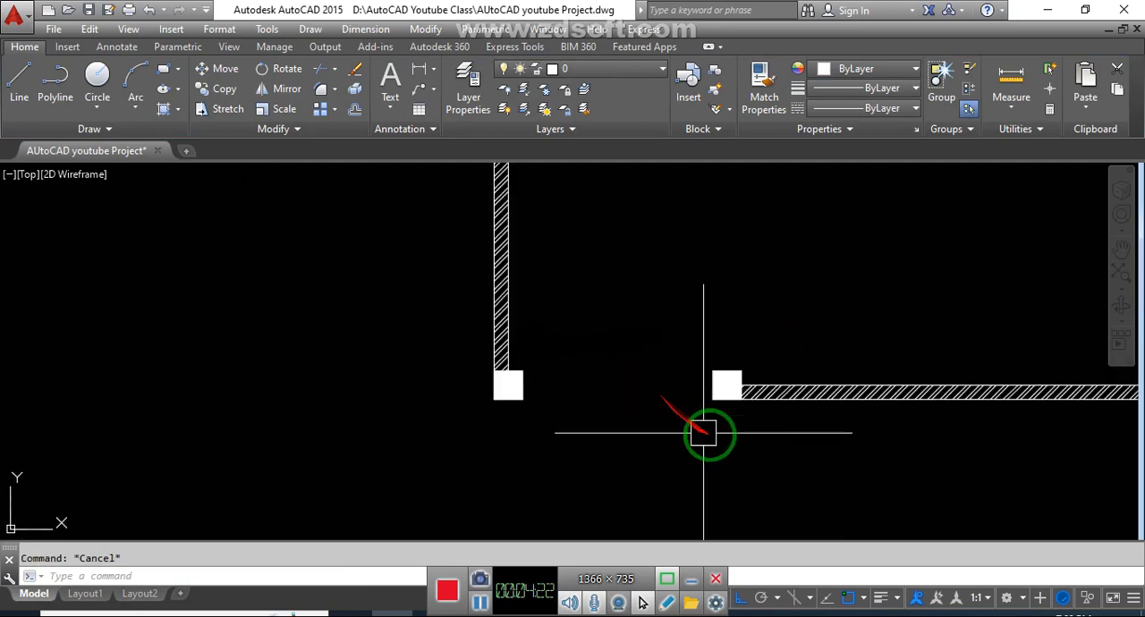
pyautogui.scroll(4, 591, 394)
pyautogui.click(594, 406)
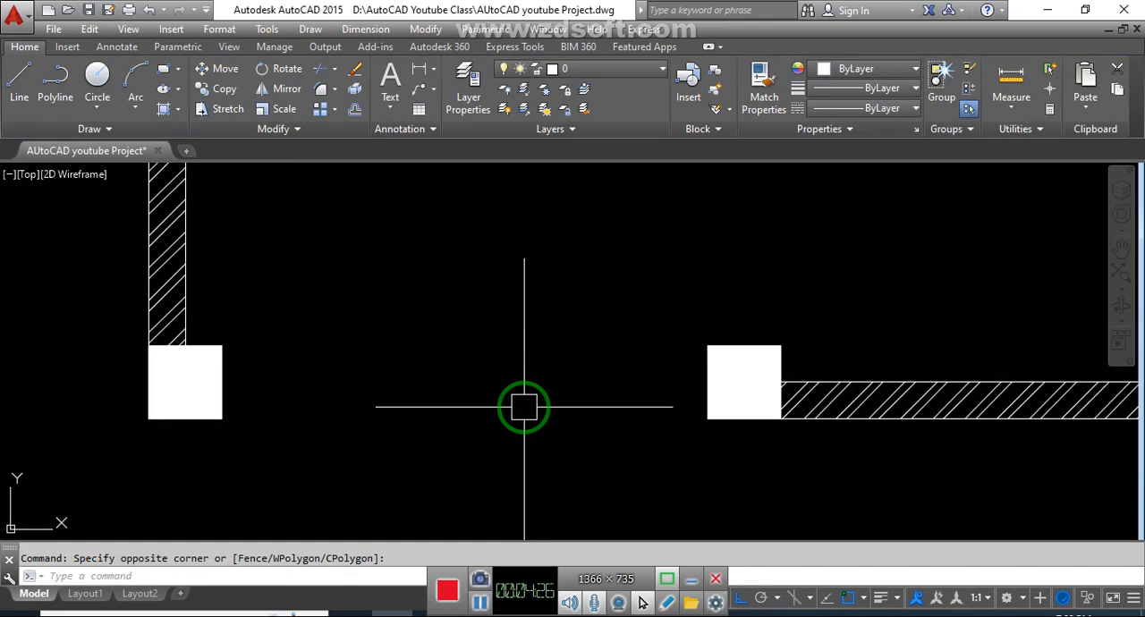
pyautogui.press('Escape')
pyautogui.write('l')
pyautogui.press('Return')
pyautogui.click(222, 382)
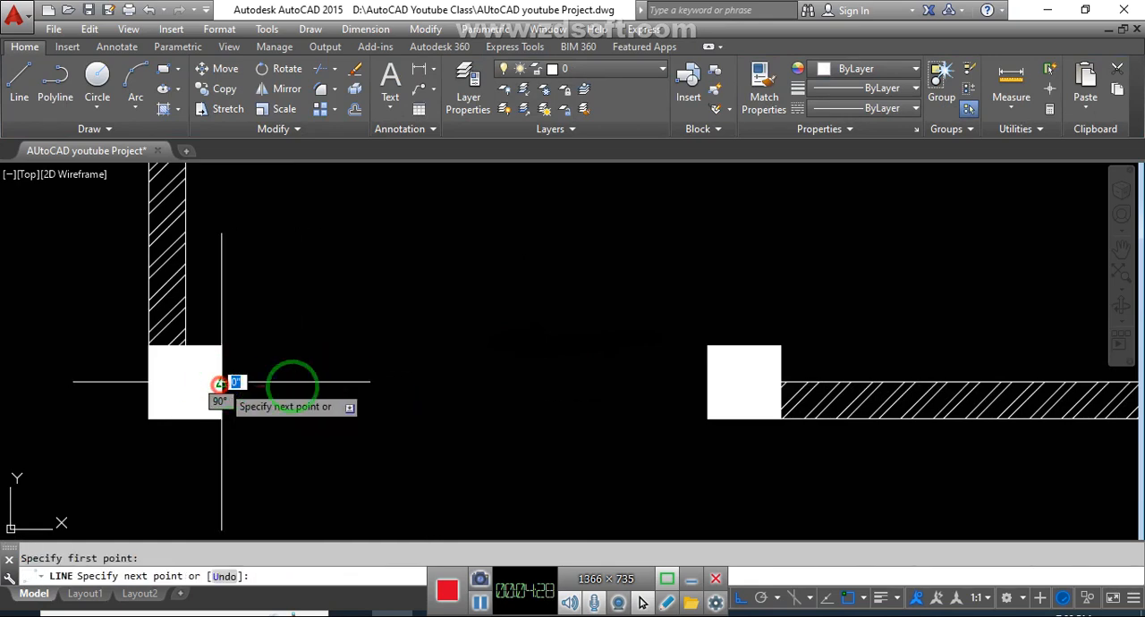
pyautogui.click(705, 382)
pyautogui.press('Escape')
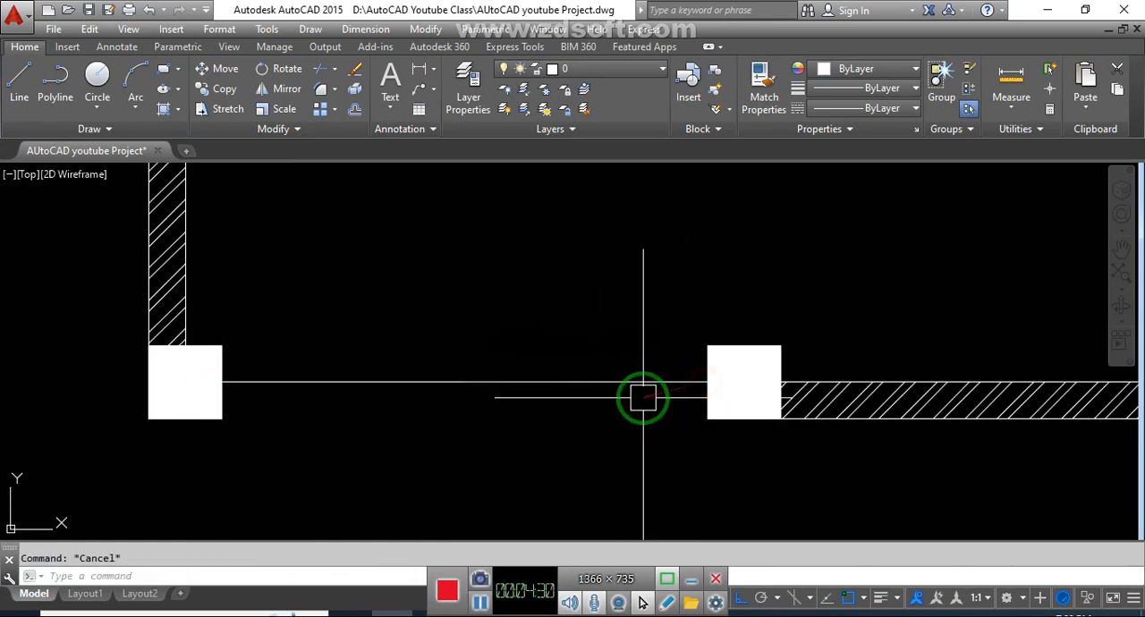
# - Offset the horizontal gate line upward by the current distance to form the gate's second parallel line
pyautogui.press('Return')
pyautogui.press('Return')
pyautogui.click(629, 385)
pyautogui.click(630, 355)
pyautogui.press('Escape')
# - Draw a short vertical line joining the midpoints of the two gate lines to divide the gate into two leaves
pyautogui.write('l')
pyautogui.press('Return')
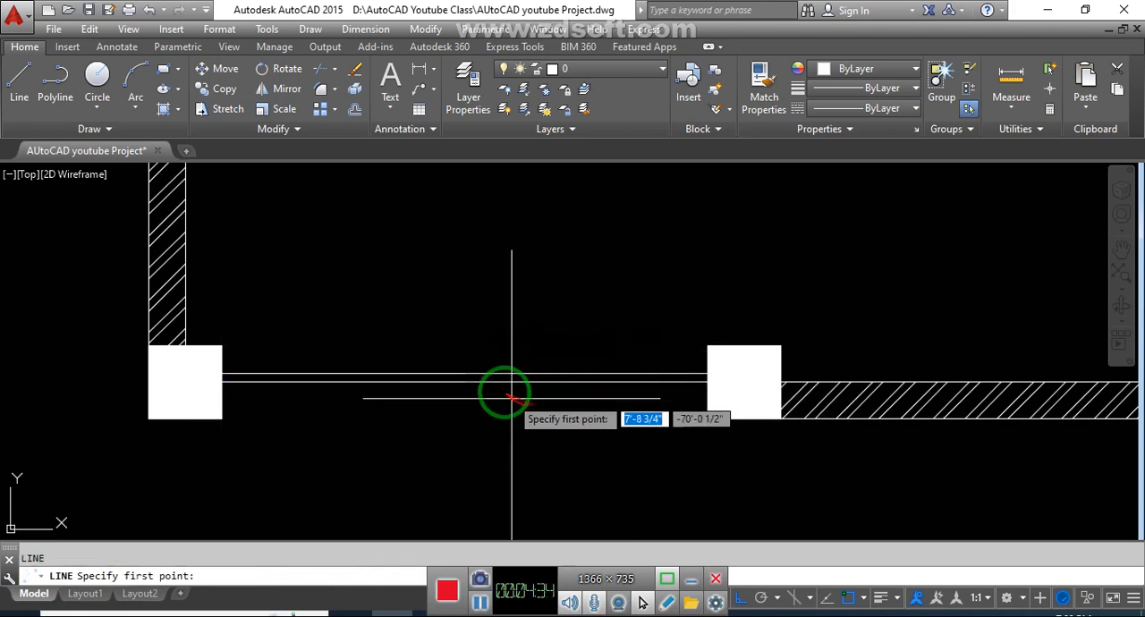
pyautogui.click(464, 382)
pyautogui.click(461, 374)
pyautogui.press('Escape')
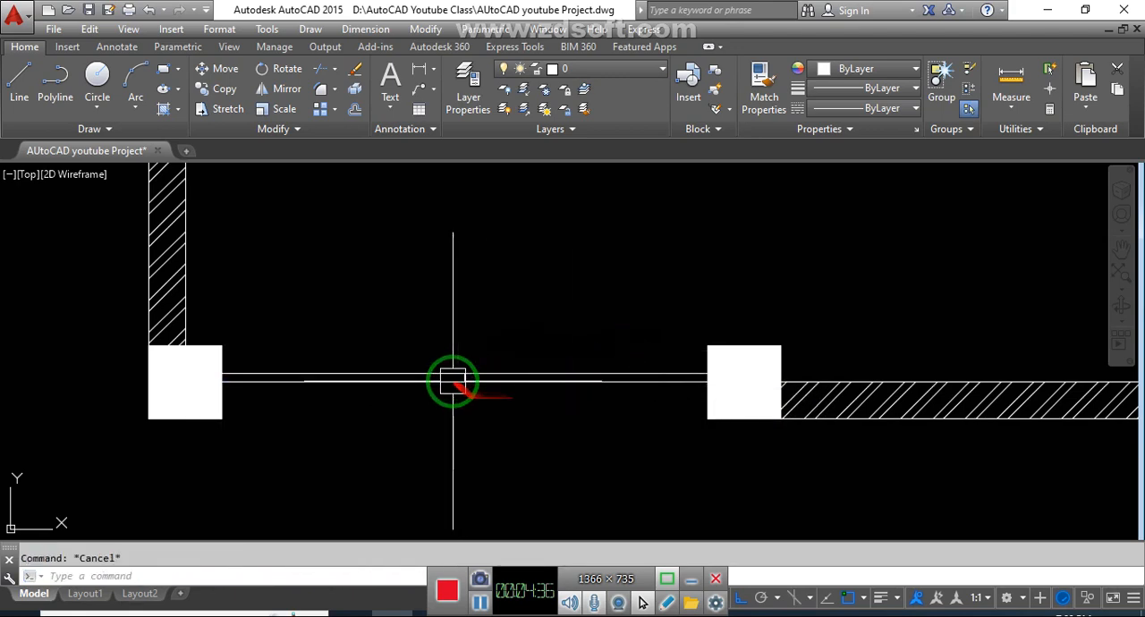
pyautogui.moveTo(619, 412); pyautogui.dragTo(603, 442, button='middle')
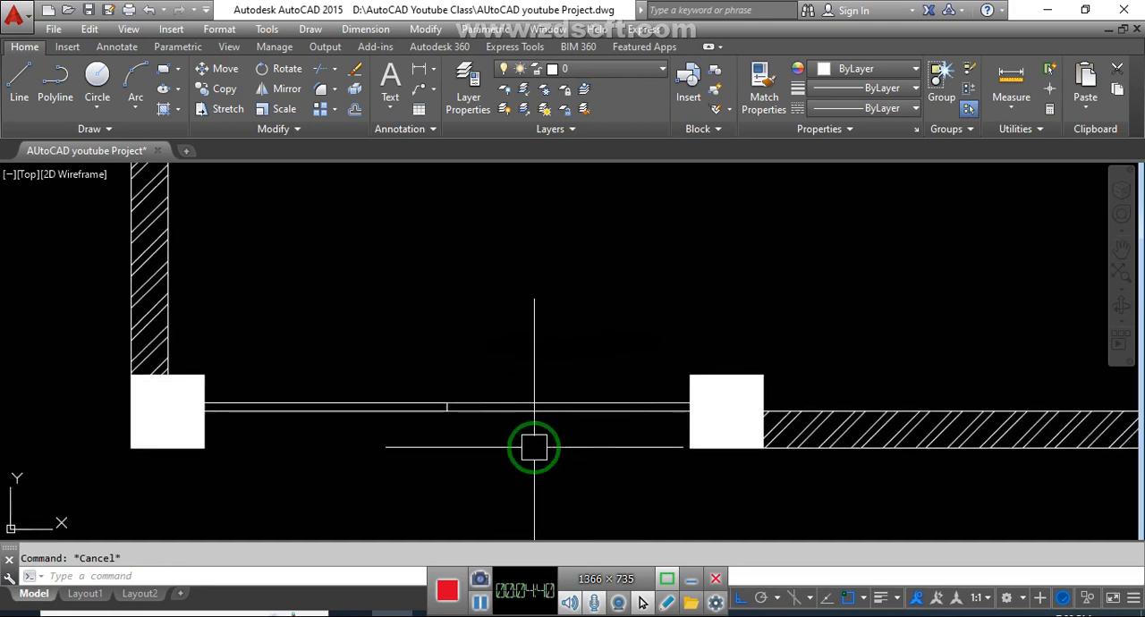
# - Measure the stair area beside the right-hand side door with aligned dimensions, between its upper and lower walls and along the lower wall
pyautogui.click(505, 342)
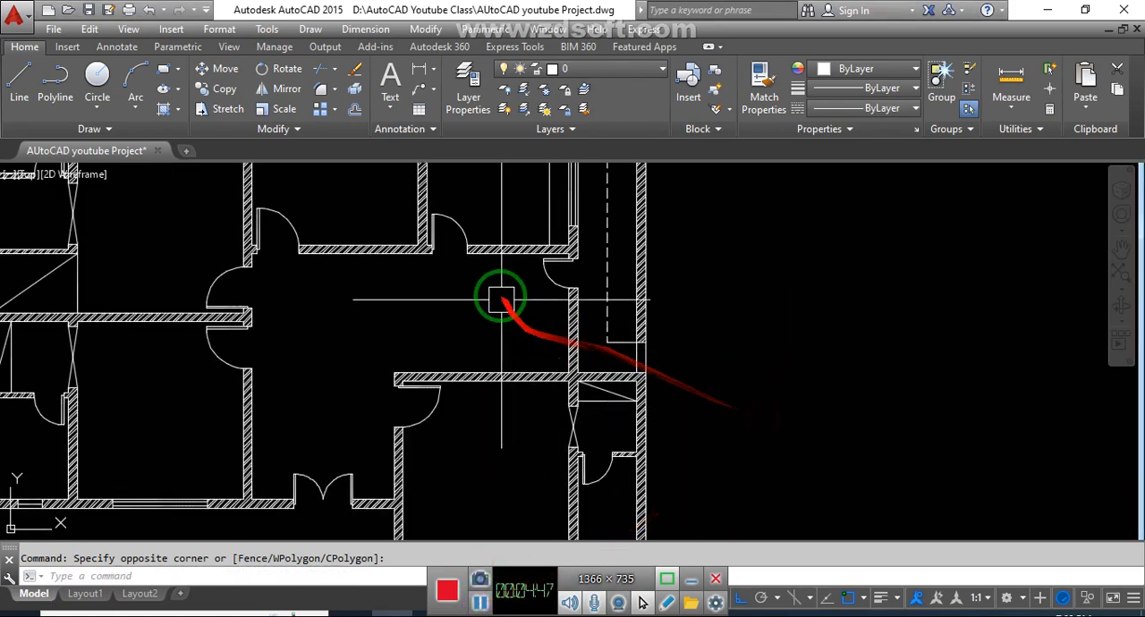
pyautogui.scroll(2, 497, 313)
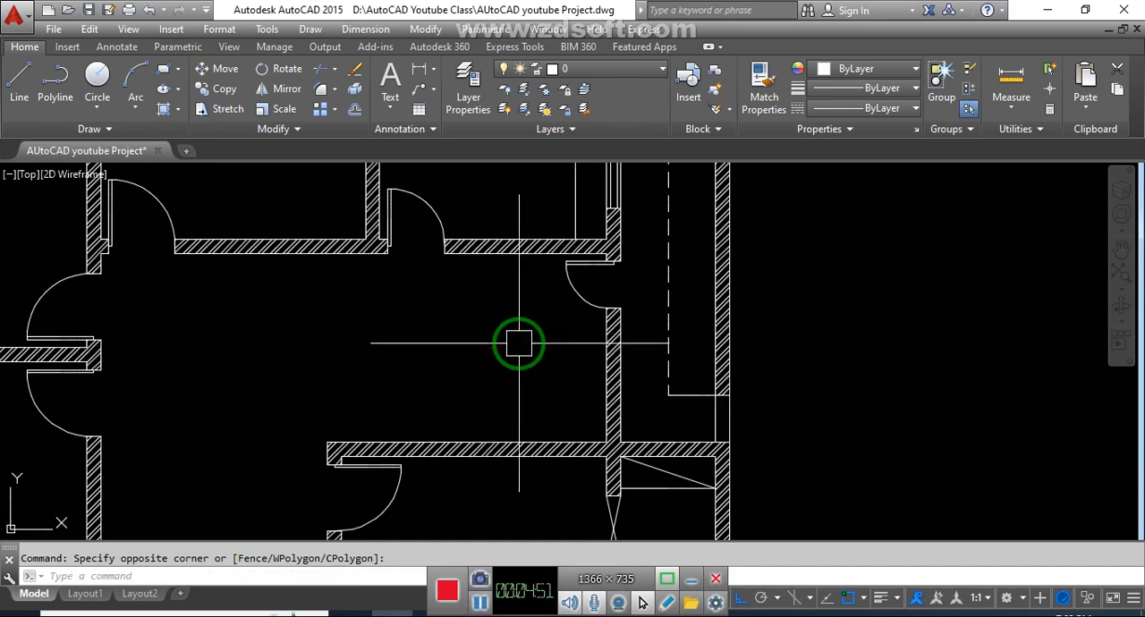
pyautogui.press('Return')
pyautogui.click(498, 254)
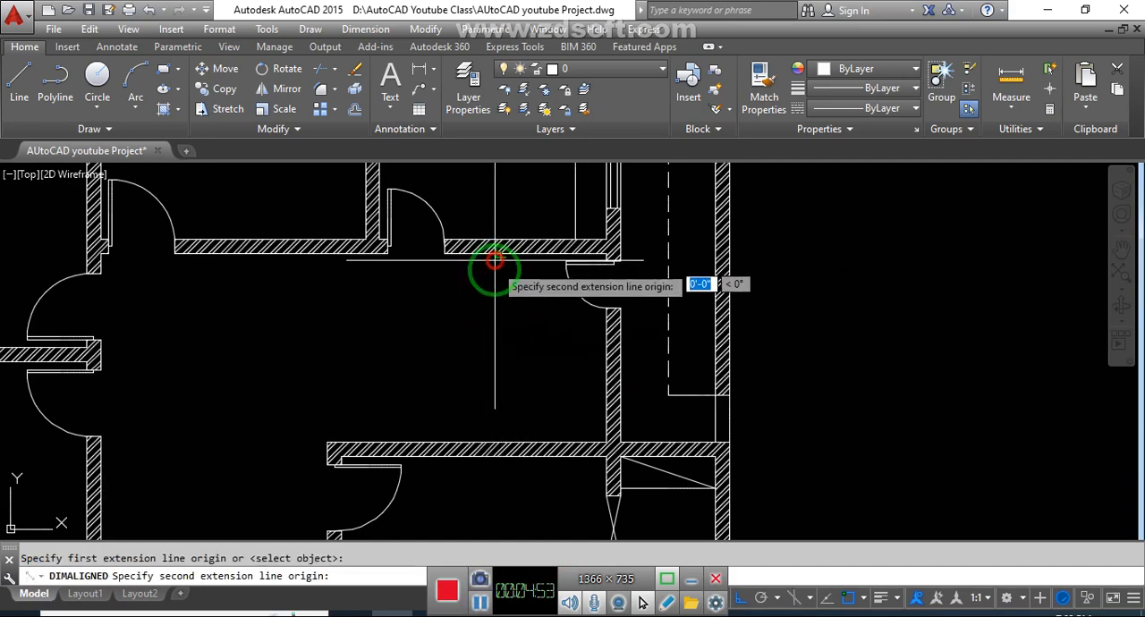
pyautogui.click(498, 442)
pyautogui.click(493, 440)
pyautogui.press('Return')
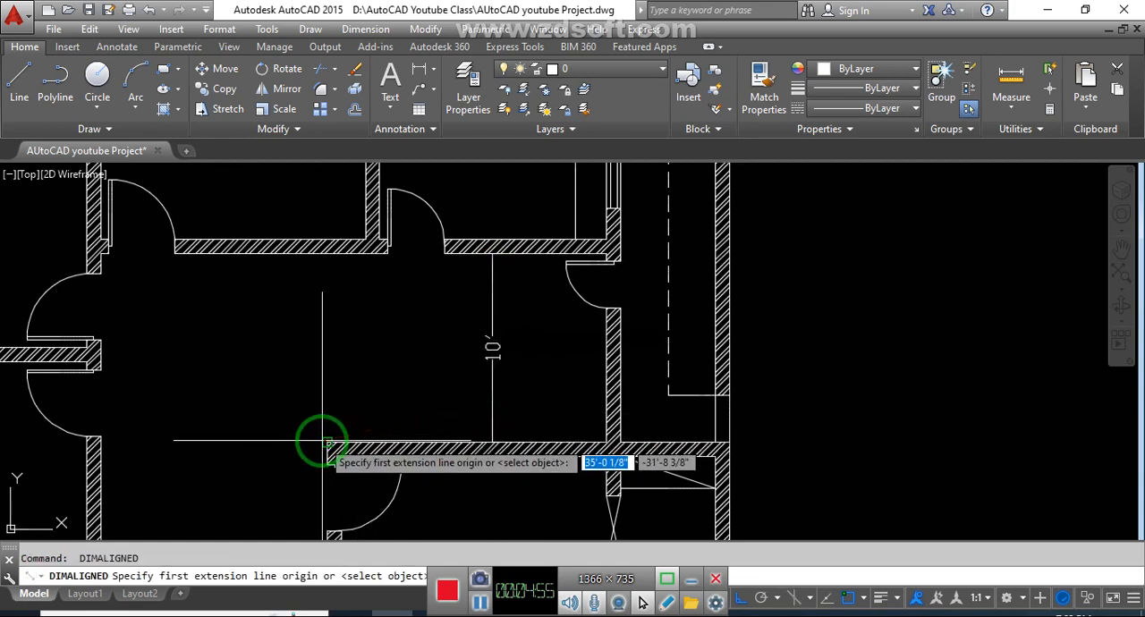
pyautogui.click(327, 442)
pyautogui.click(612, 442)
pyautogui.click(568, 418)
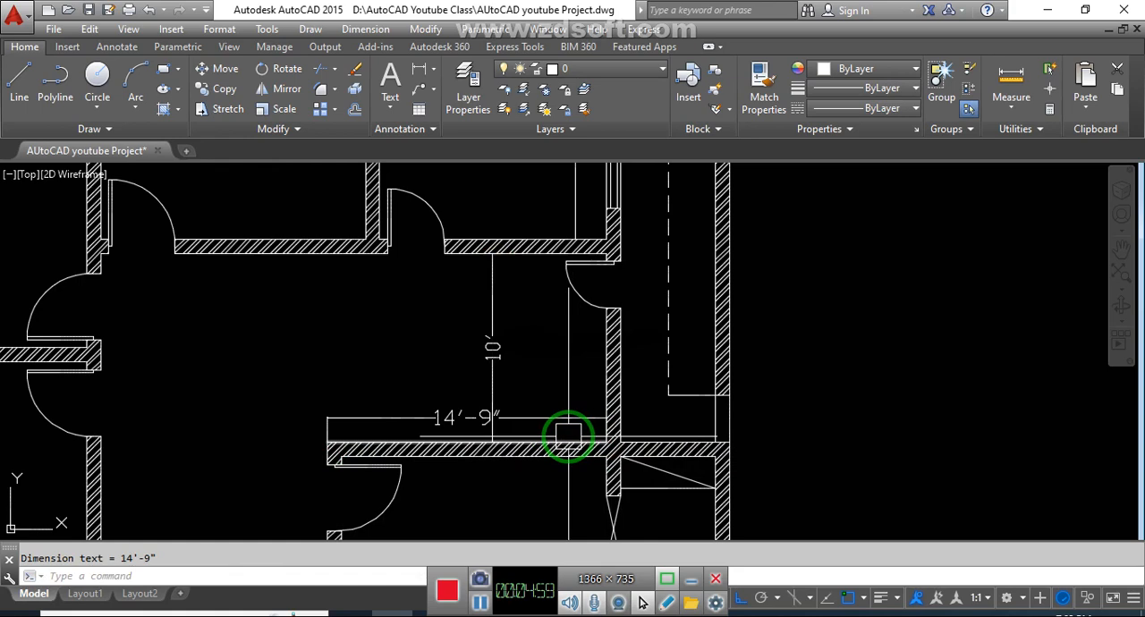
# - Delete the two aligned dimensions placed in the stair area
pyautogui.click(558, 419)
pyautogui.click(494, 343)
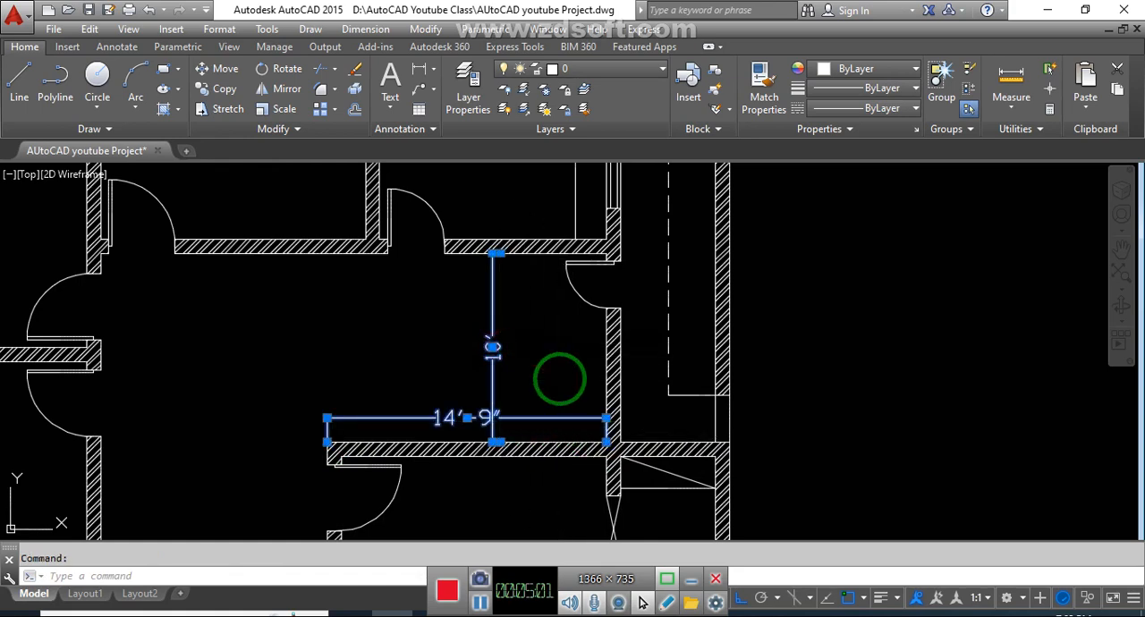
pyautogui.press('Delete')
pyautogui.click(864, 328)
pyautogui.moveTo(861, 348); pyautogui.dragTo(832, 350, button='middle')
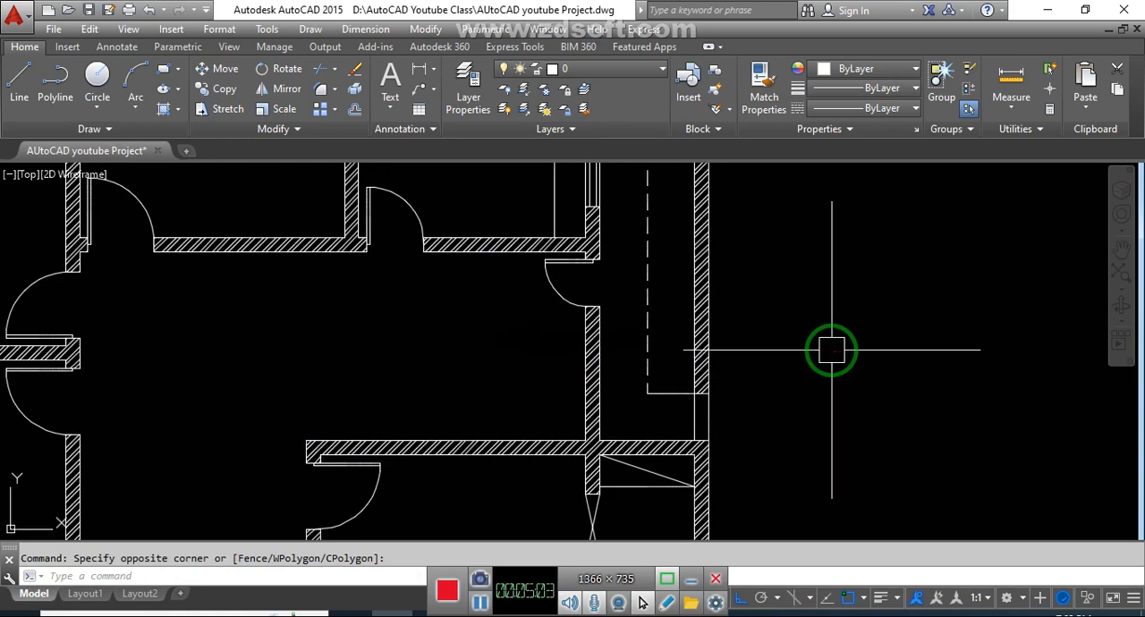
pyautogui.scroll(-1, 832, 350)
pyautogui.scroll(-1, 849, 355)
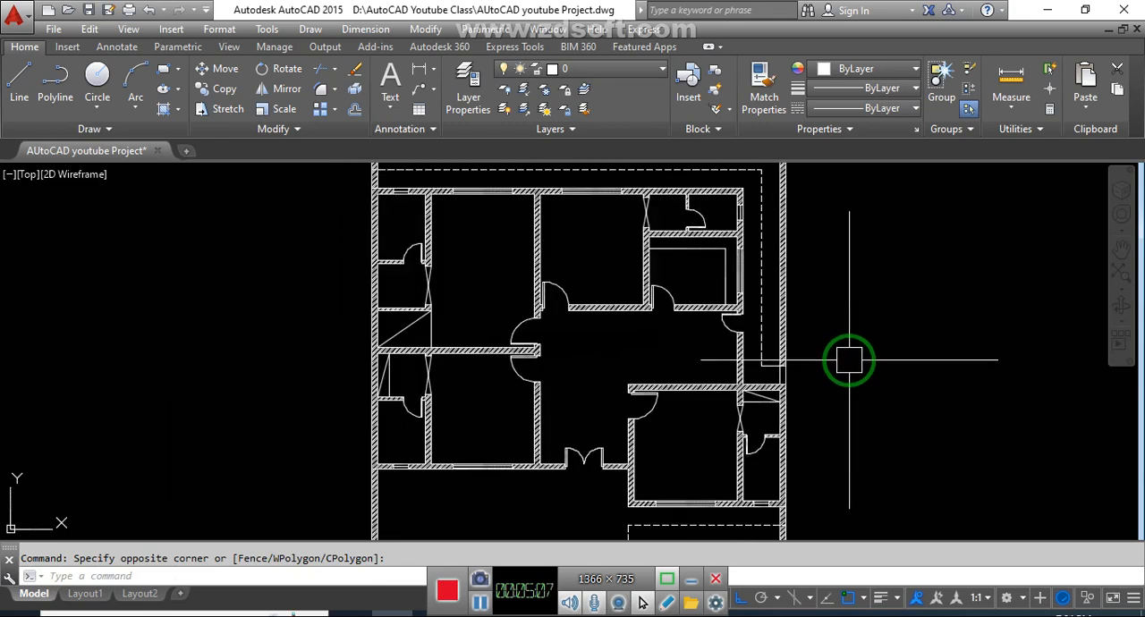
pyautogui.scroll(2, 727, 338)
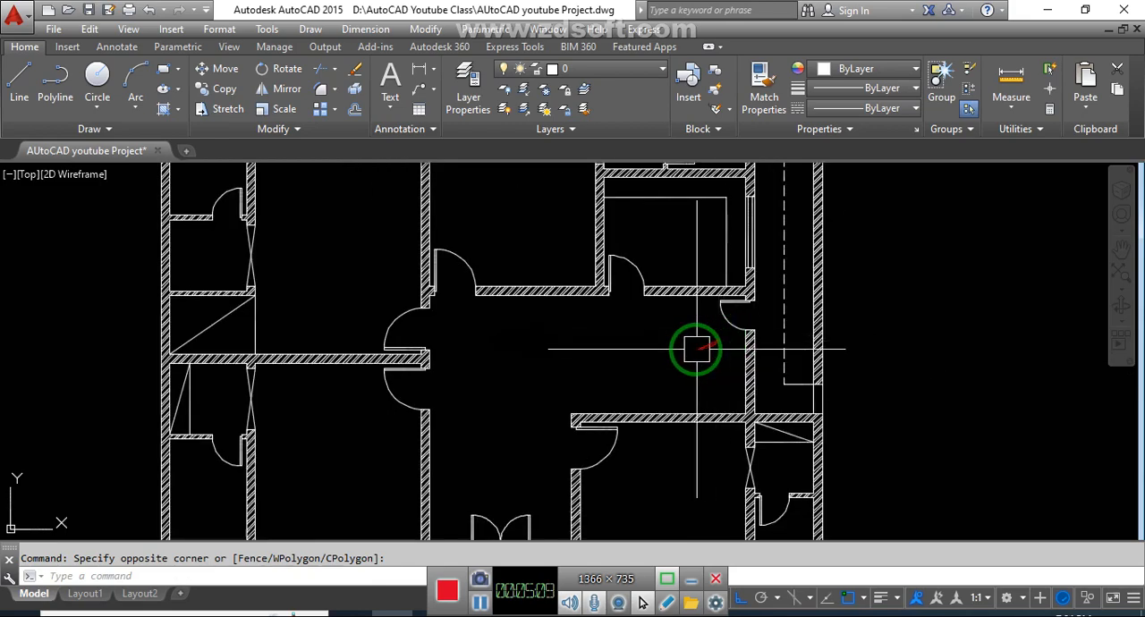
pyautogui.moveTo(659, 378); pyautogui.dragTo(588, 383, button='middle')
pyautogui.click(912, 333)
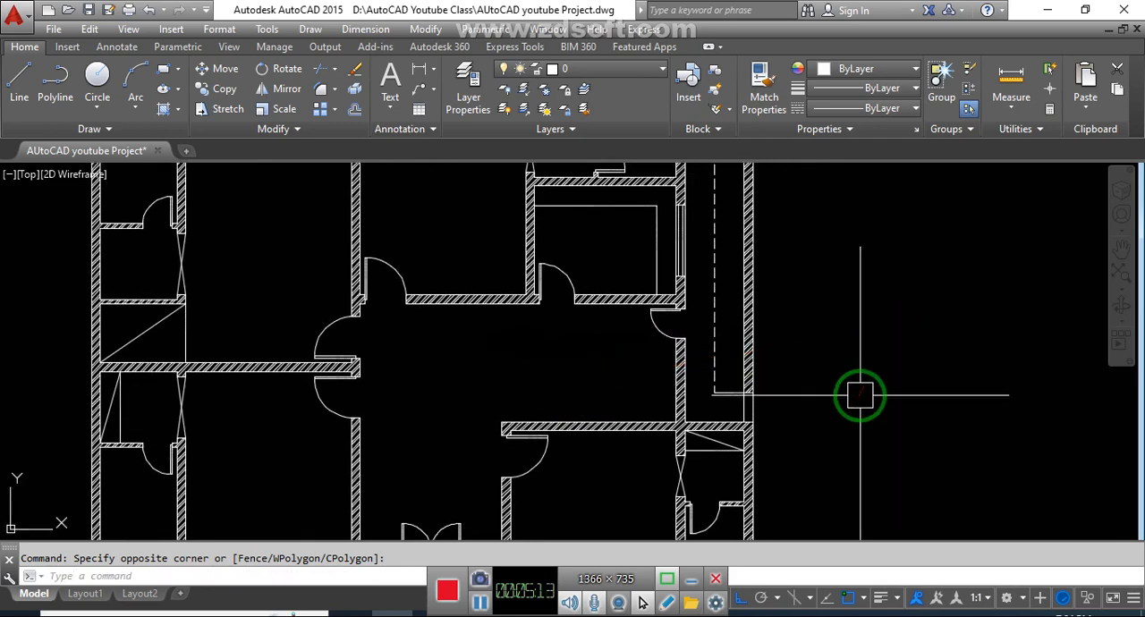
pyautogui.click(832, 369)
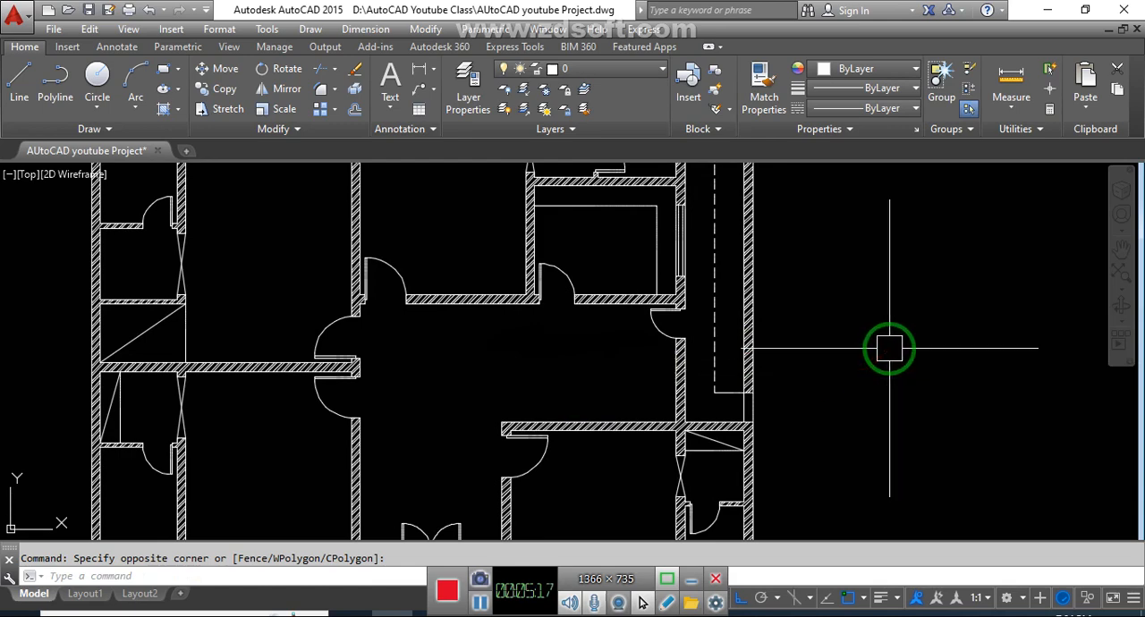
# - Switch to the Stair Calculator page in the browser and examine its basic and comprehensive versions, including the Use Total Run option
pyautogui.moveTo(888, 389); pyautogui.dragTo(664, 559)
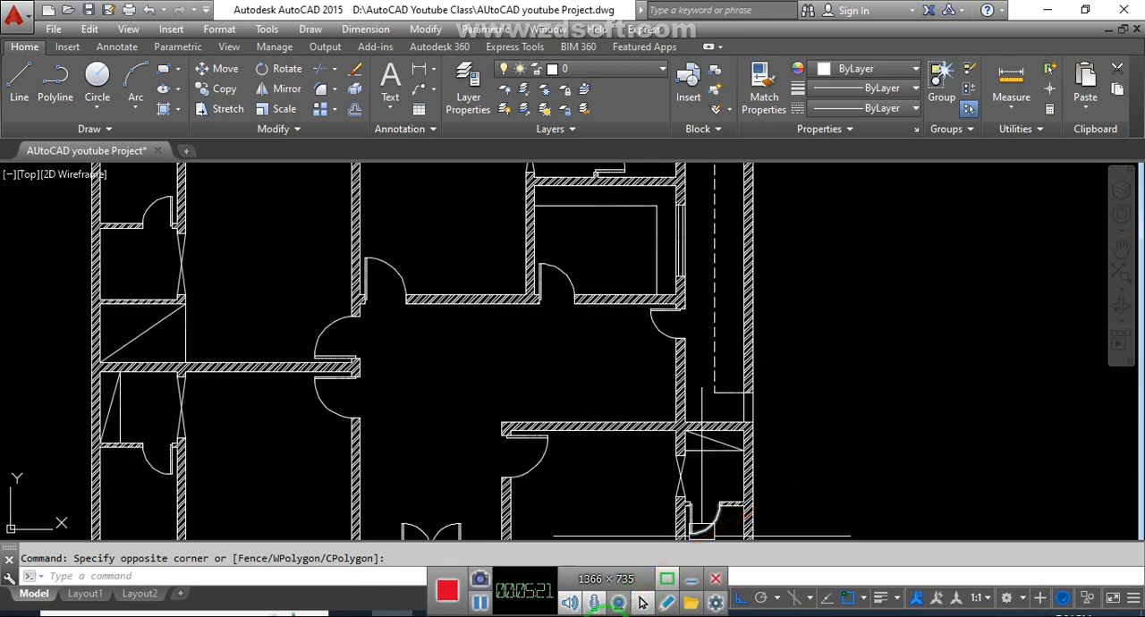
pyautogui.click(600, 615)
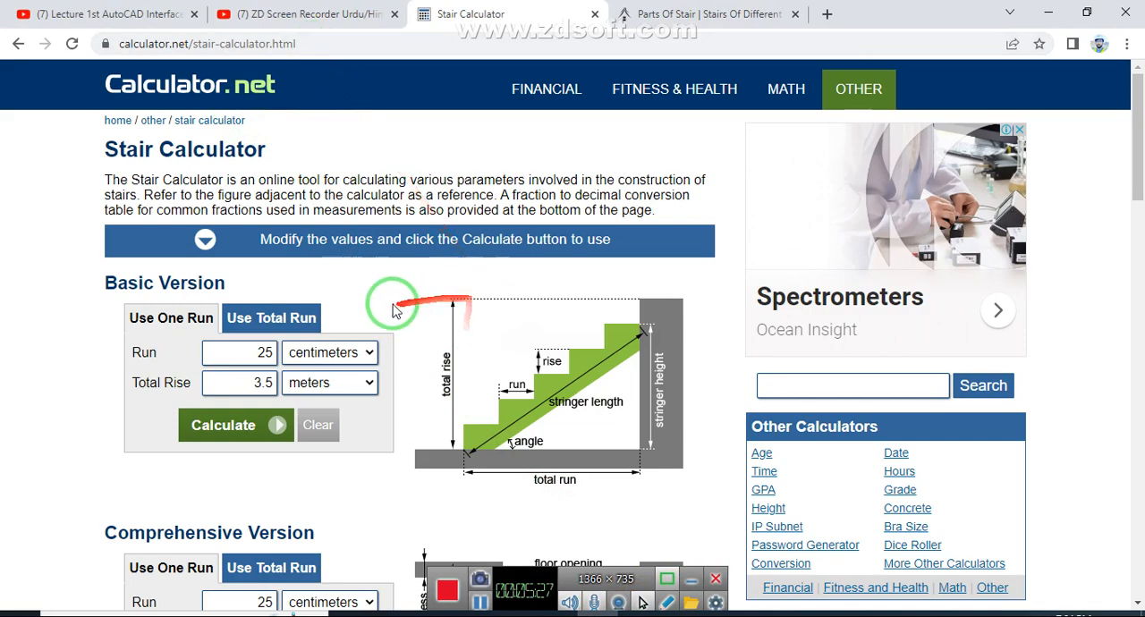
pyautogui.scroll(-1, 416, 298)
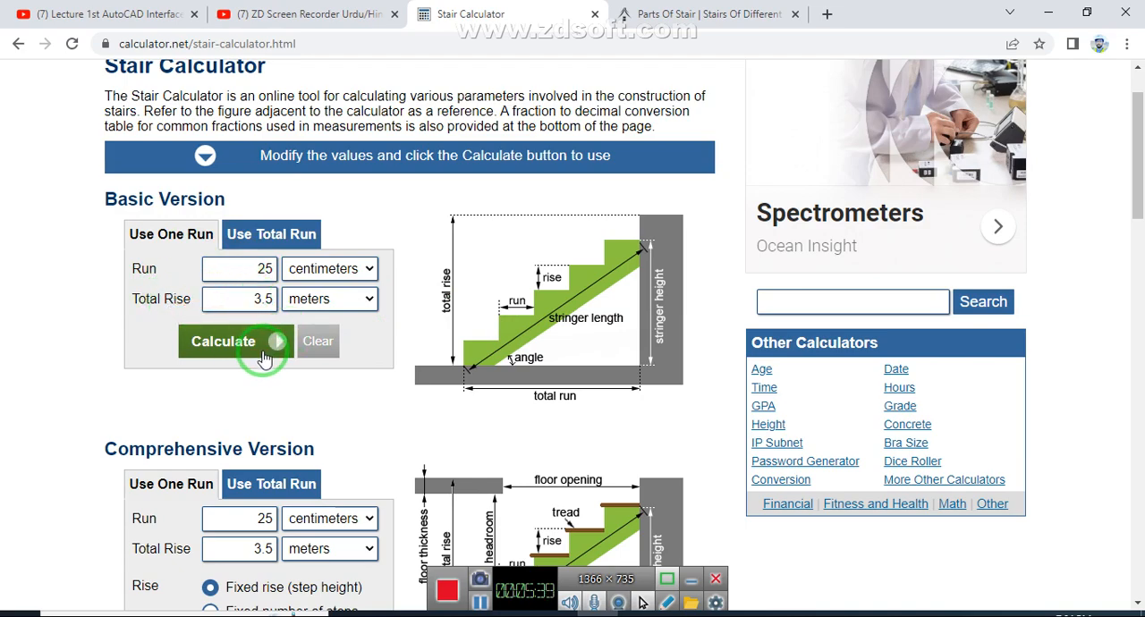
pyautogui.scroll(-1, 343, 359)
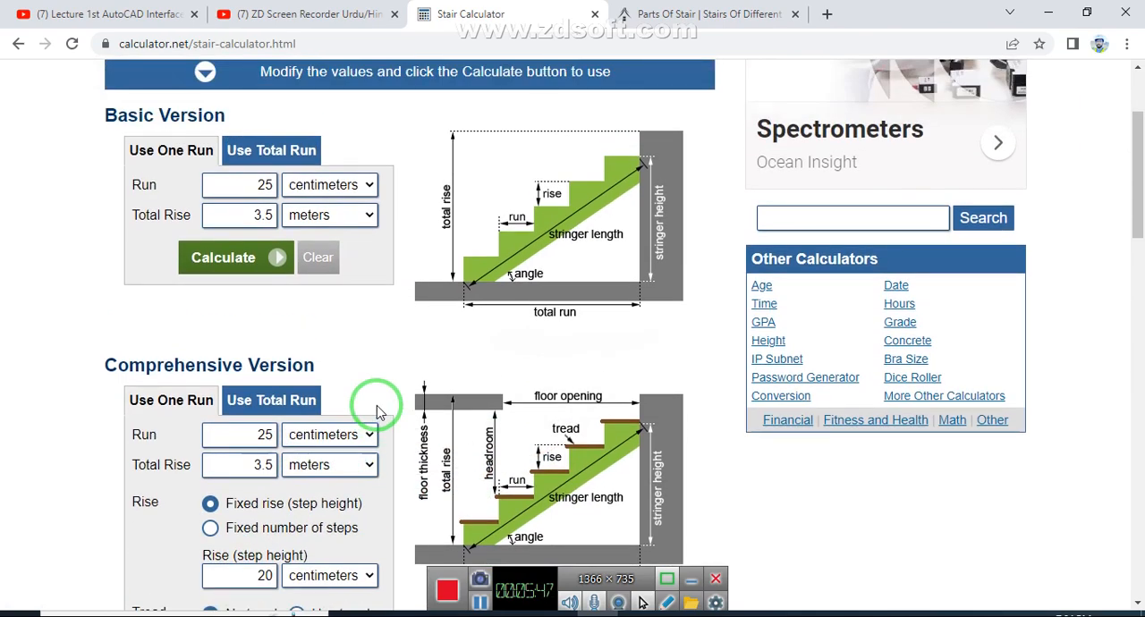
pyautogui.scroll(1, 376, 411)
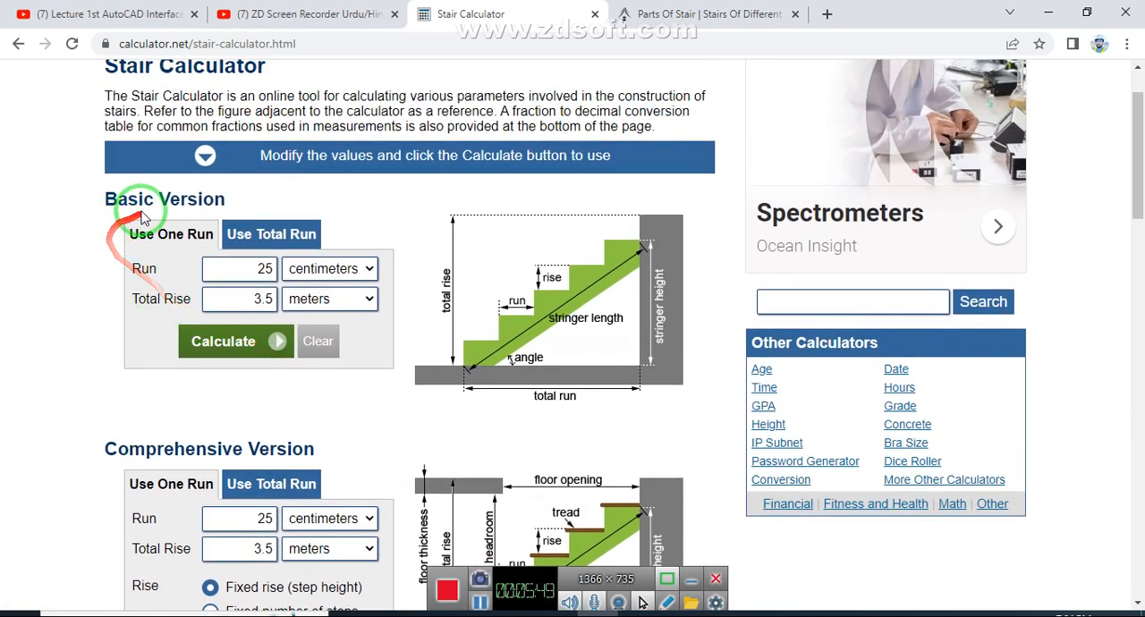
pyautogui.click(270, 232)
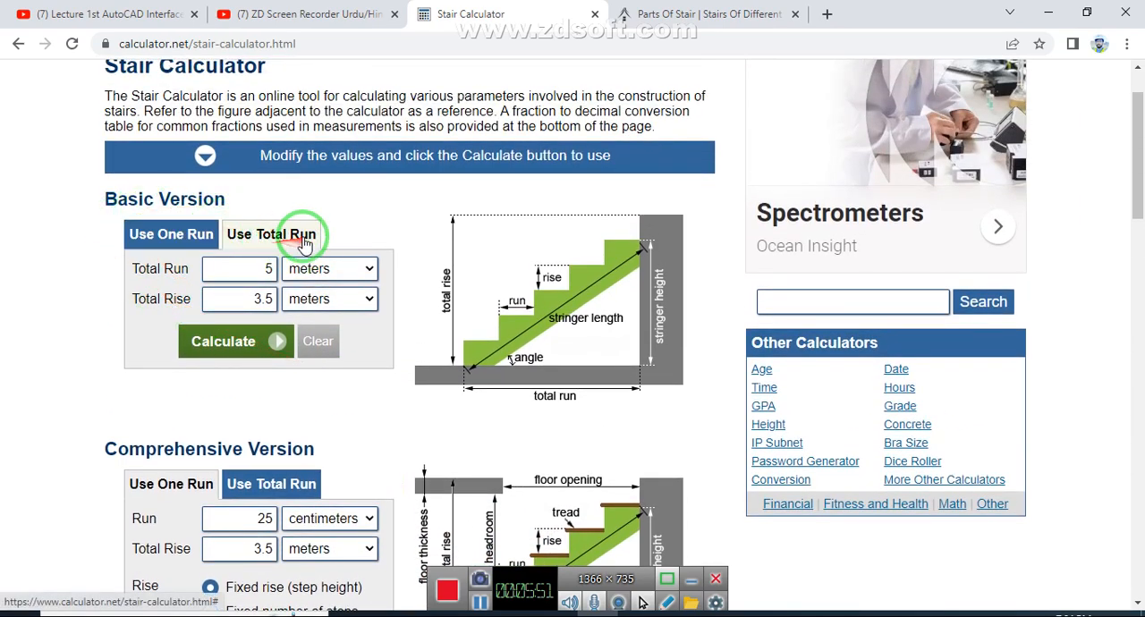
# - Calculate the stairs in the basic Use One Run version with a run of 11 inches and a total rise of 11.5 feet
pyautogui.click(184, 243)
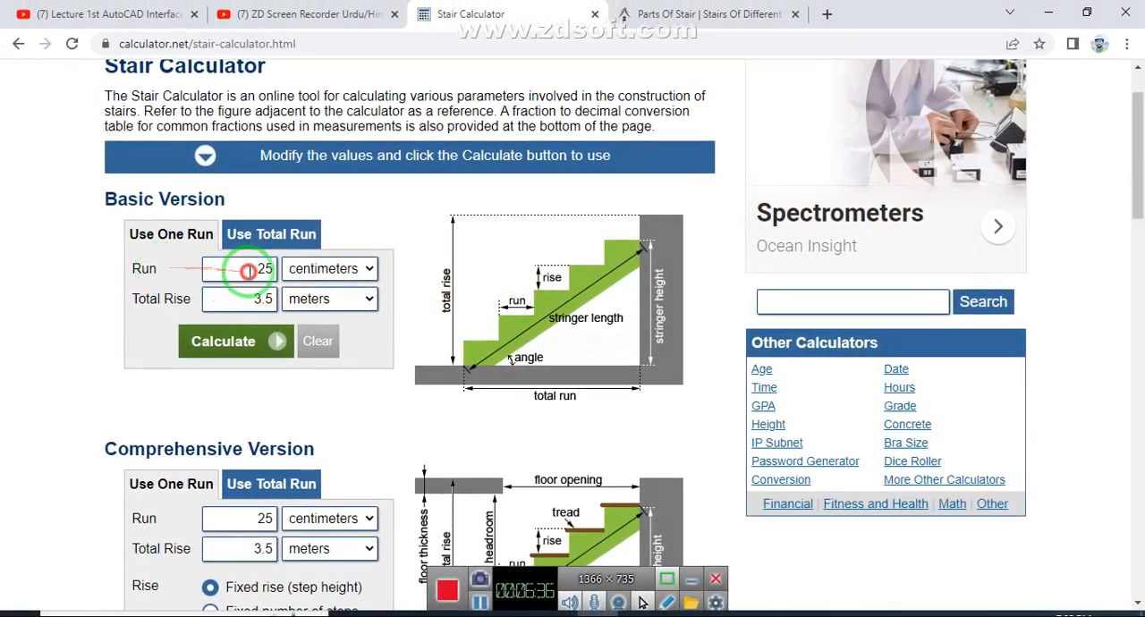
pyautogui.click(360, 271)
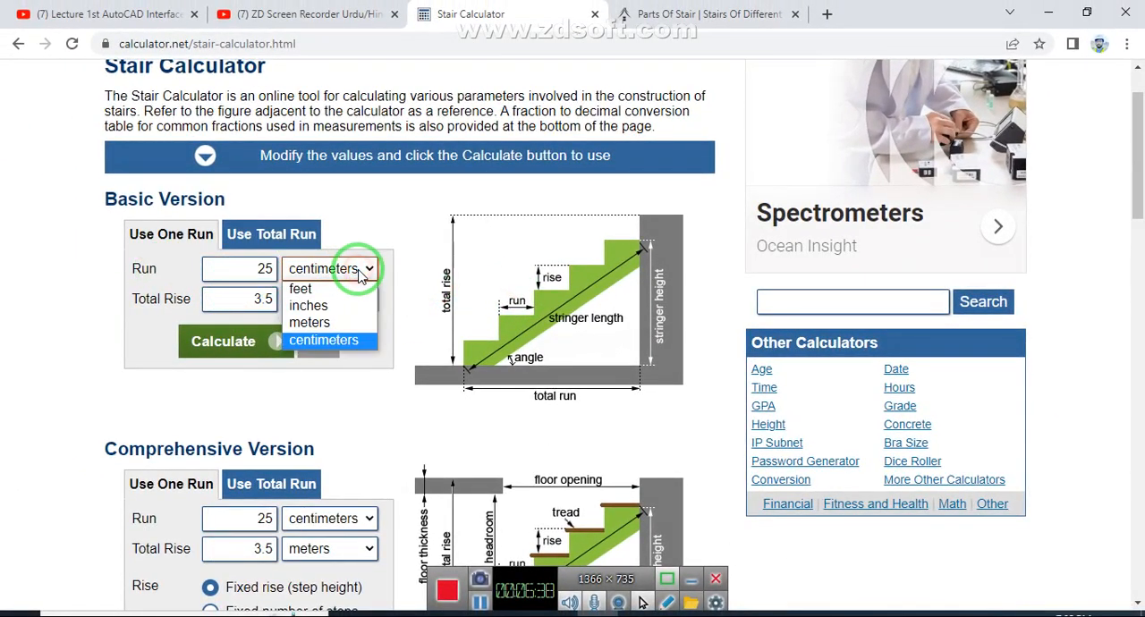
pyautogui.click(315, 308)
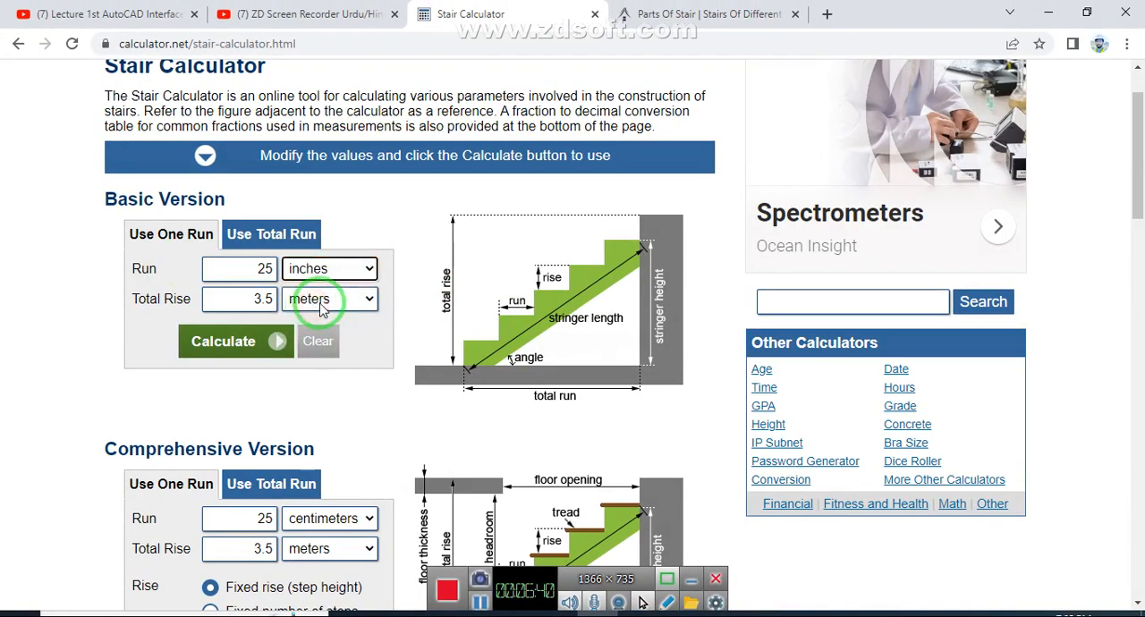
pyautogui.click(350, 299)
pyautogui.click(315, 336)
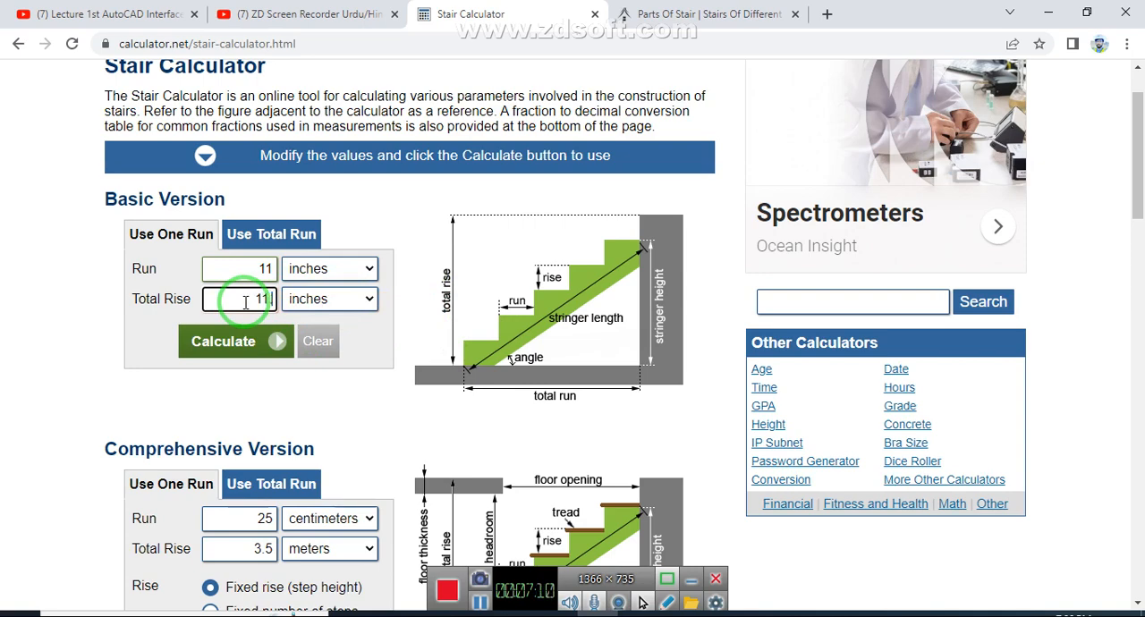
pyautogui.click(370, 300)
pyautogui.click(329, 315)
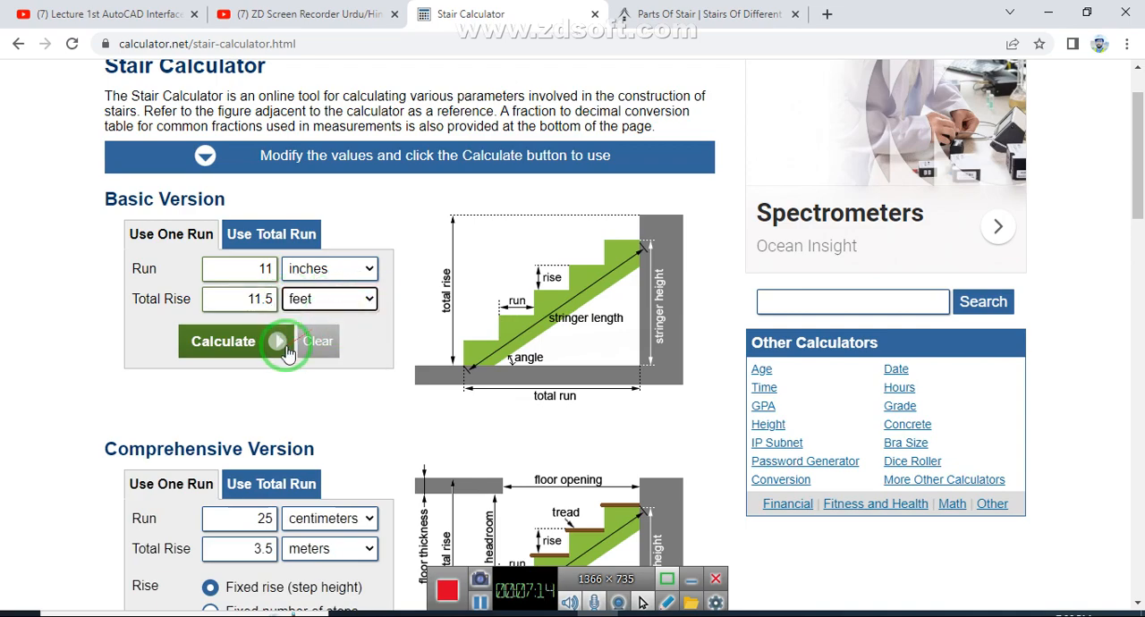
pyautogui.click(243, 353)
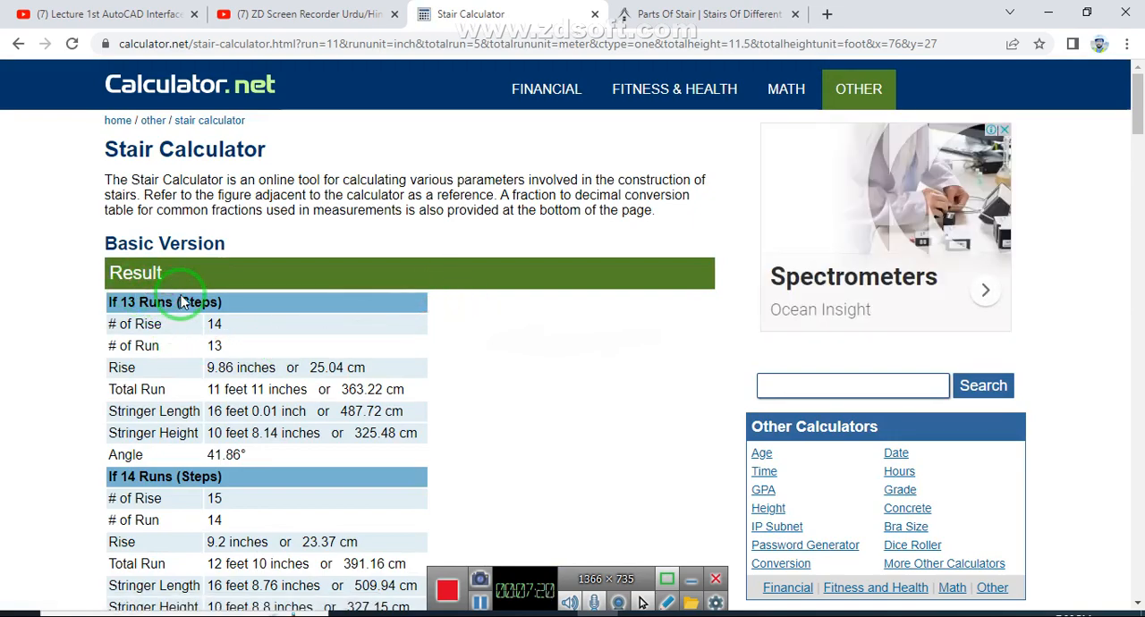
# - Select the result rows for 20 runs, from # of Rise through Angle, for copying
pyautogui.scroll(-1, 182, 302)
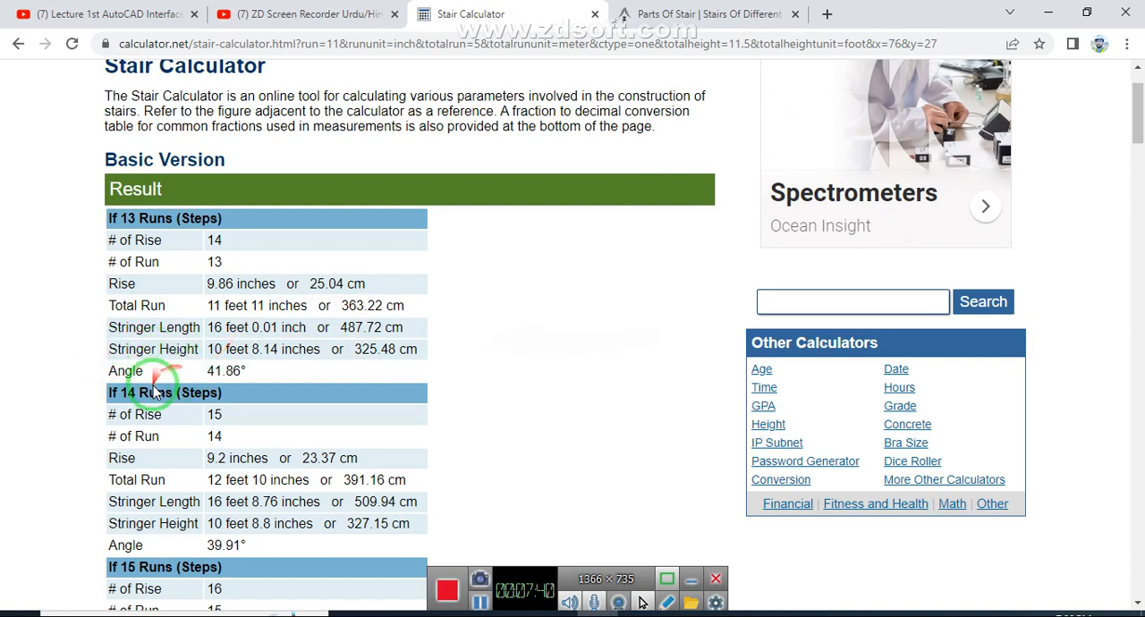
pyautogui.scroll(-3, 153, 386)
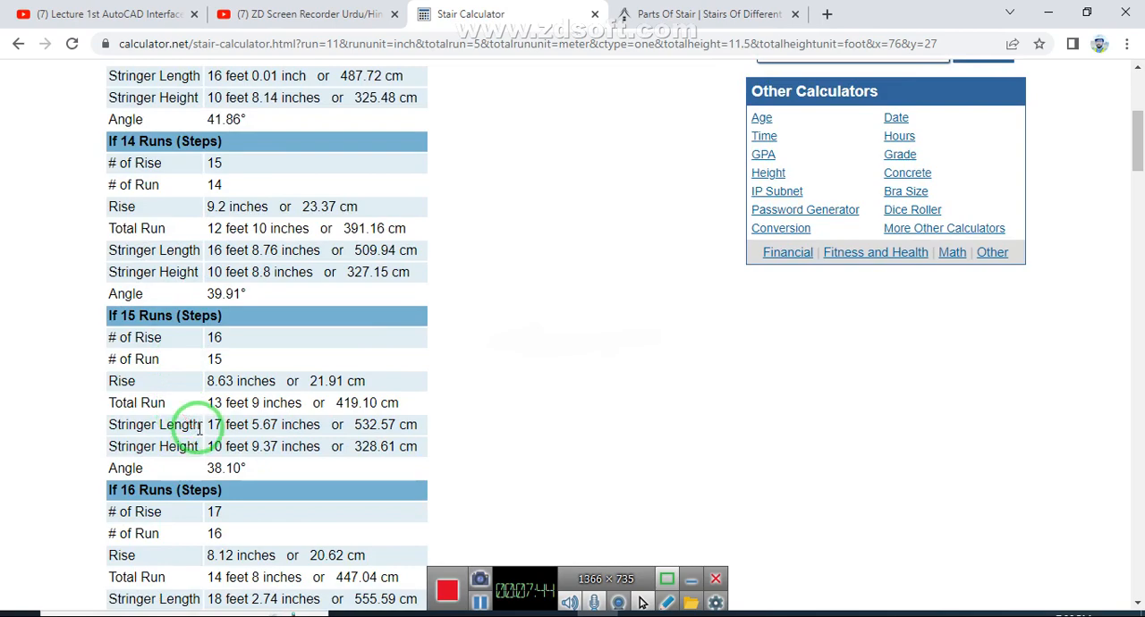
pyautogui.scroll(2, 198, 427)
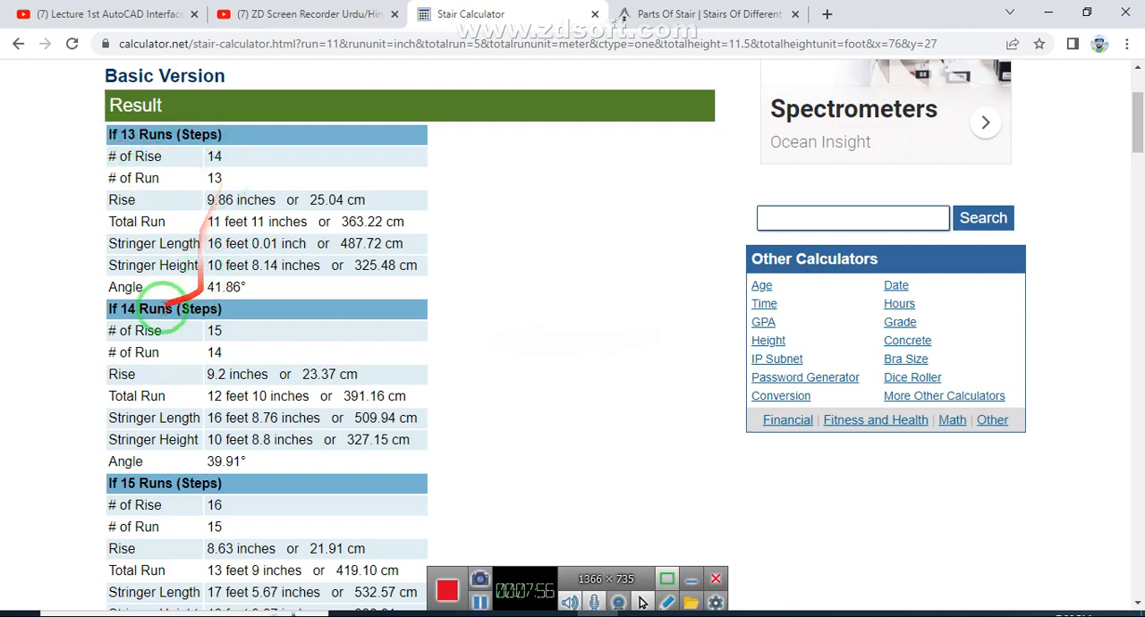
pyautogui.scroll(-4, 166, 322)
pyautogui.scroll(-5, 219, 351)
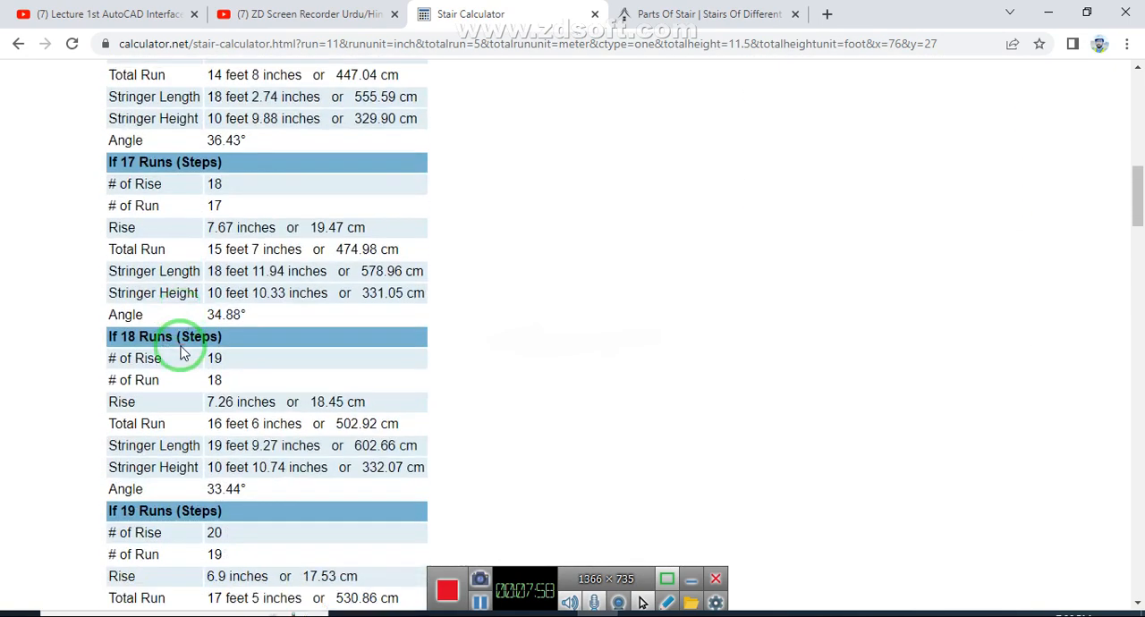
pyautogui.scroll(-5, 219, 318)
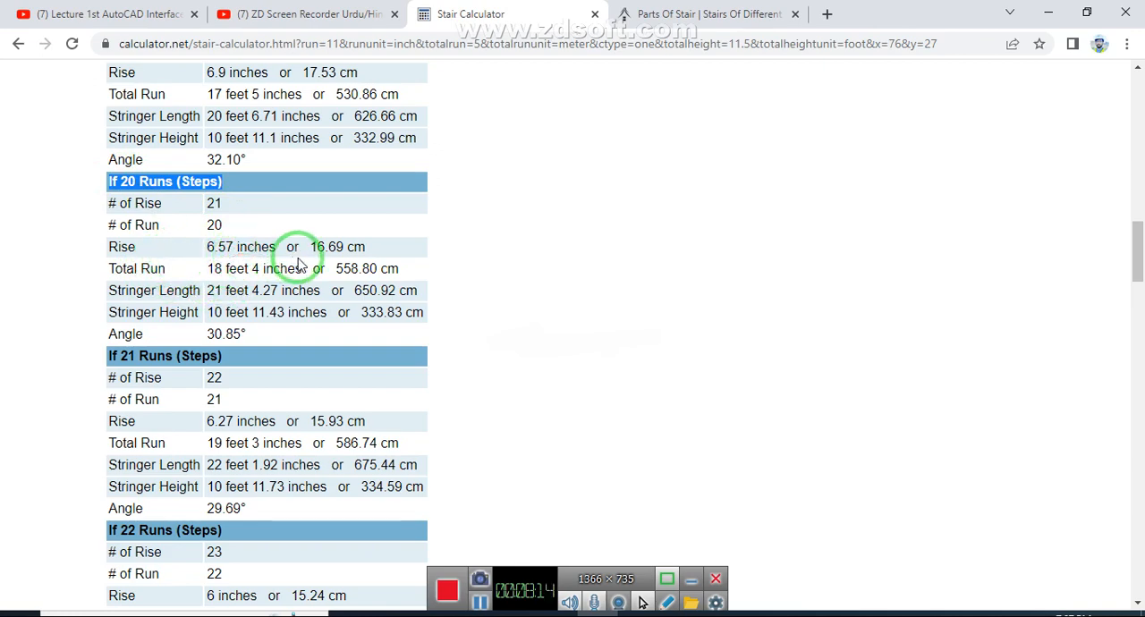
pyautogui.moveTo(242, 334); pyautogui.dragTo(107, 206)
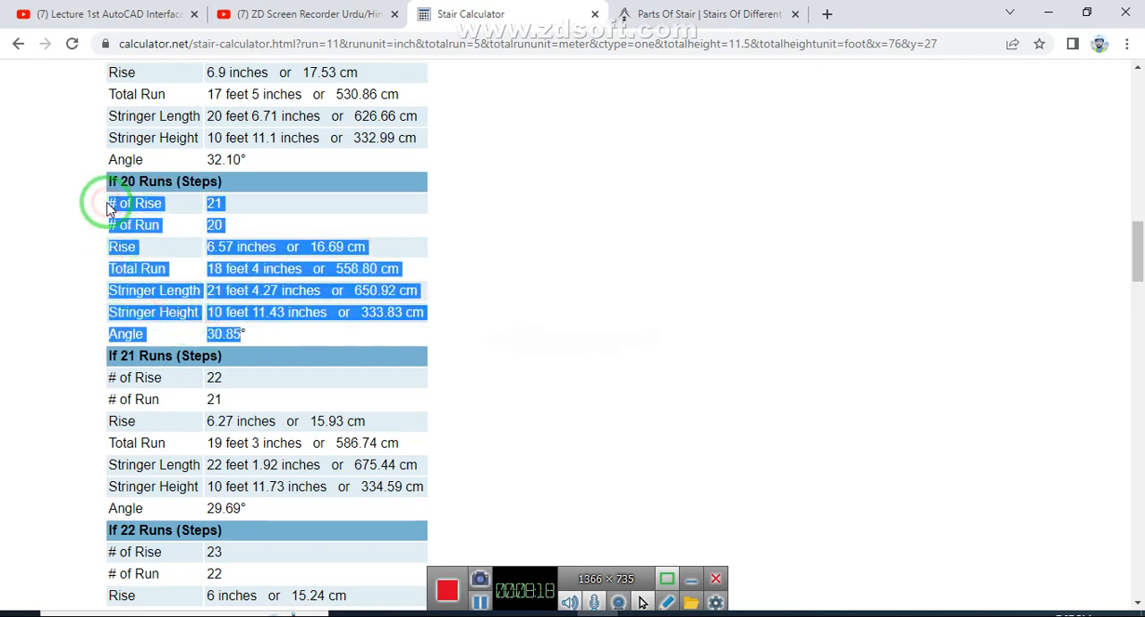
# - Switch back to the AutoCAD drawing and paste the copied stair results in the empty space to the right of the floor plan
pyautogui.click(394, 616)
pyautogui.click(600, 356)
pyautogui.hotkey('ctrl', 'v')
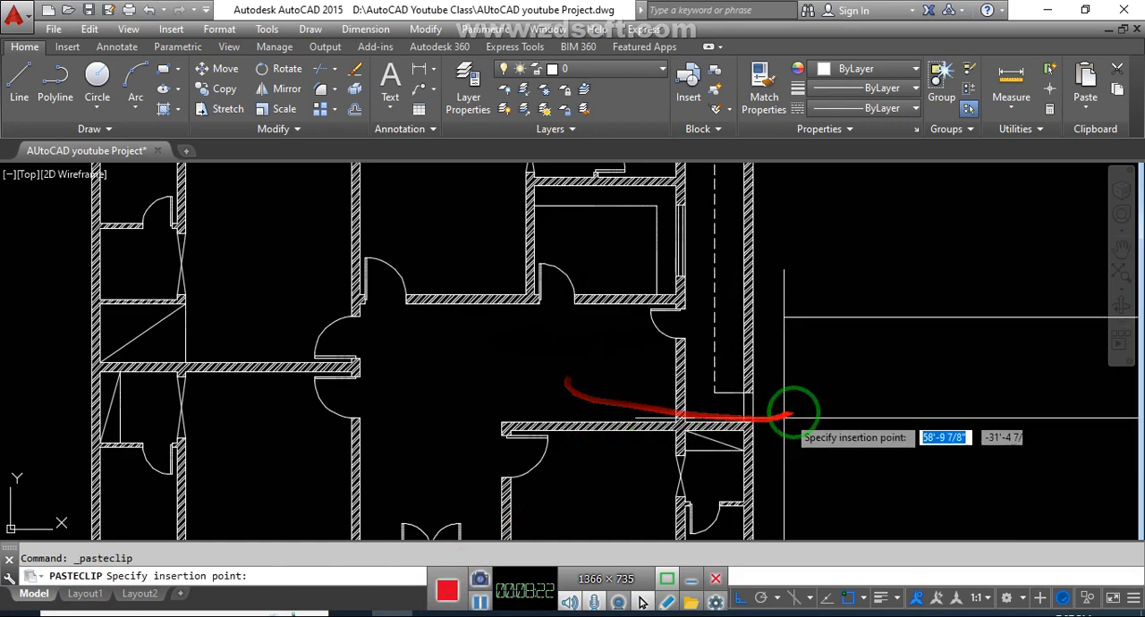
pyautogui.click(822, 408)
pyautogui.moveTo(813, 415)
pyautogui.mouseDown(button='middle')
pyautogui.moveTo(713, 418)
pyautogui.moveTo(651, 450)
pyautogui.mouseUp(button='middle')
pyautogui.press('Escape')
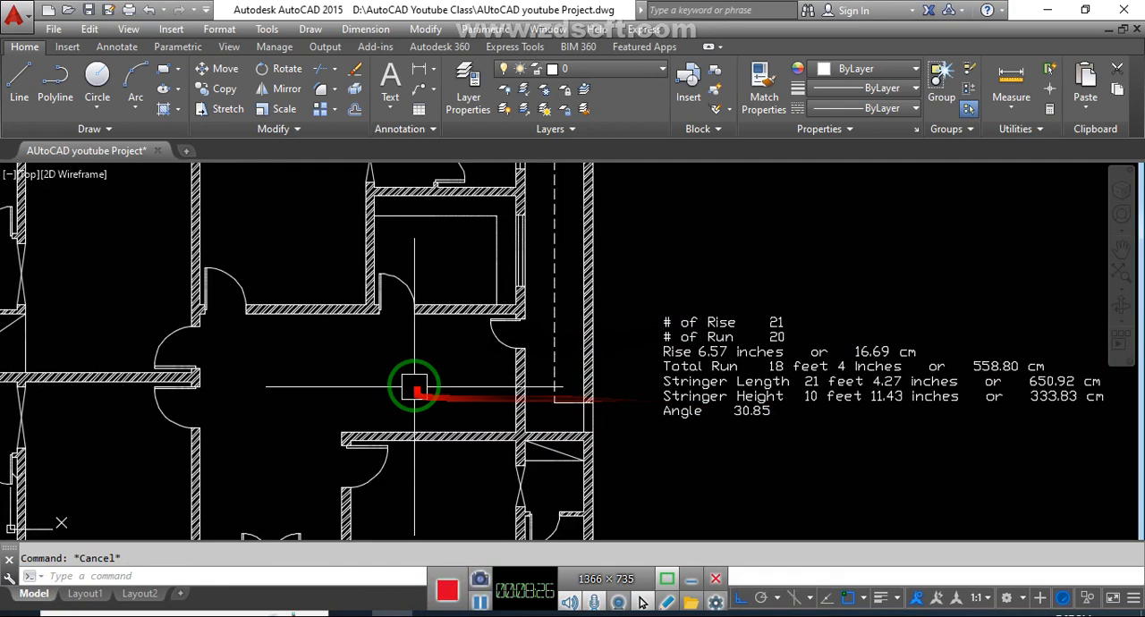
pyautogui.scroll(2, 455, 374)
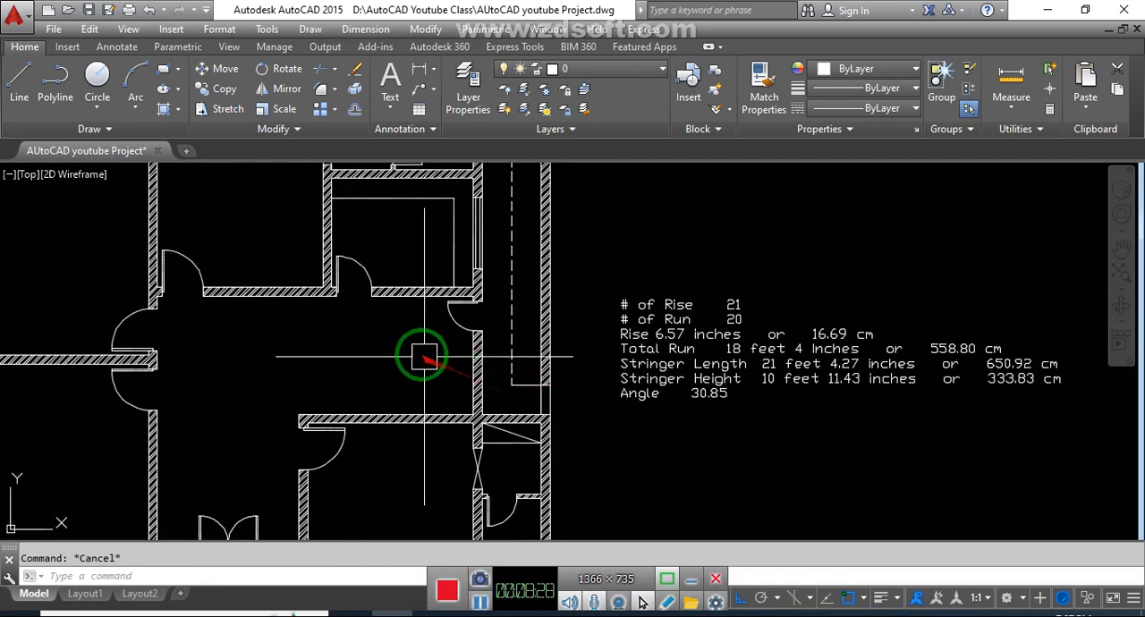
# - Offset the lower, right and upper wall faces of the stair area 4' inward, and extend the vertical line to the upper wall
pyautogui.moveTo(454, 373); pyautogui.dragTo(442, 370, button='middle')
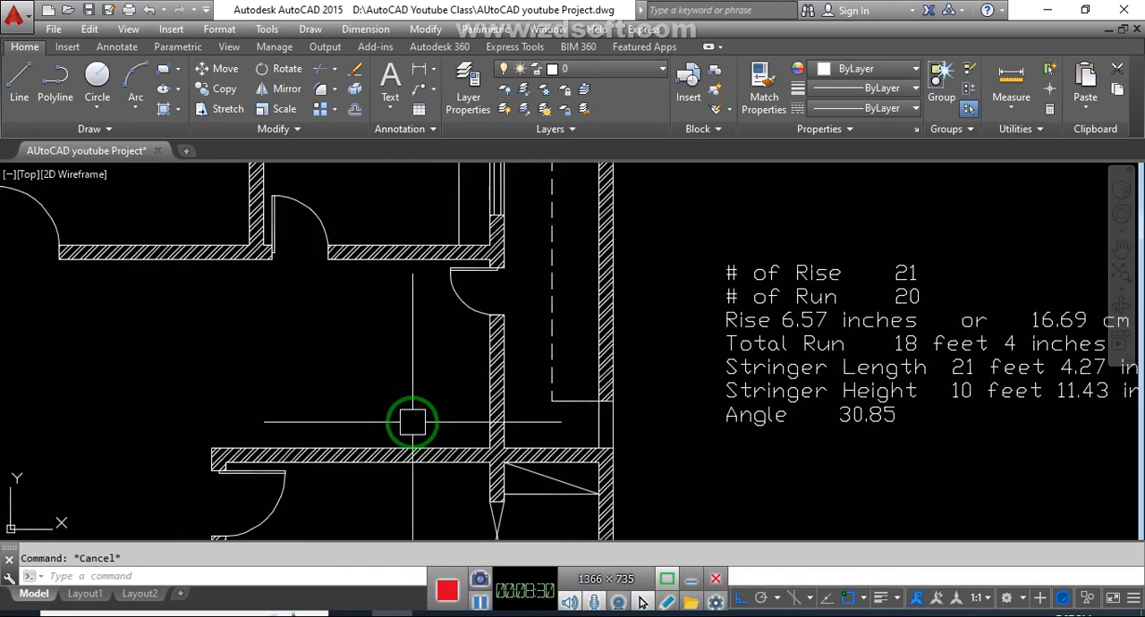
pyautogui.write('o')
pyautogui.press('Return')
pyautogui.write("4'")
pyautogui.press('Return')
pyautogui.click(390, 440)
pyautogui.click(404, 402)
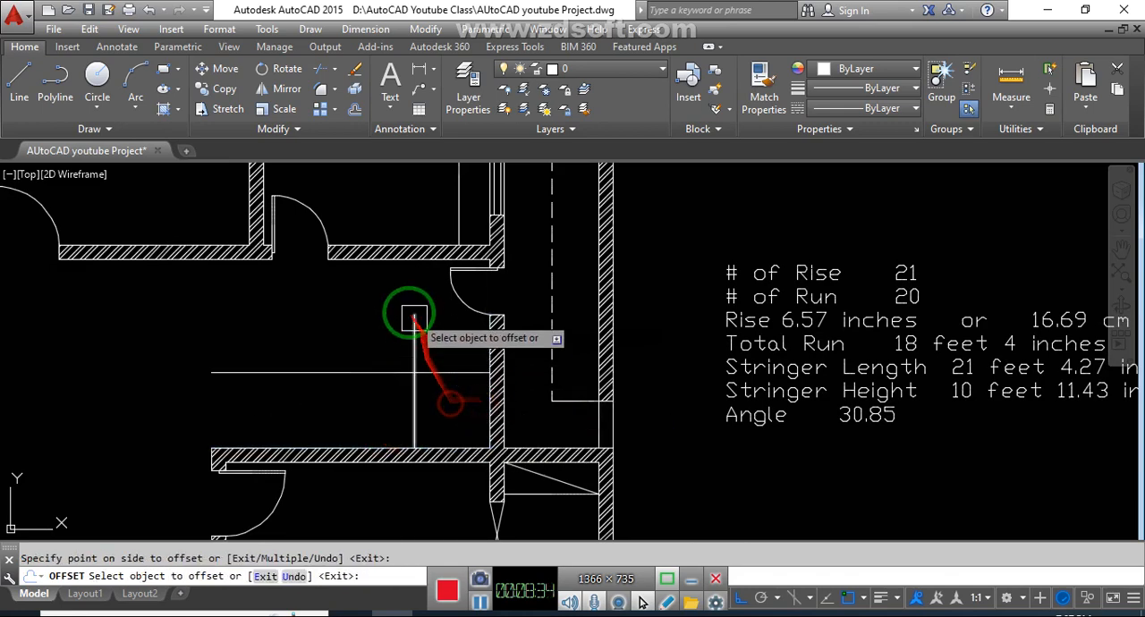
pyautogui.click(378, 262)
pyautogui.click(374, 302)
pyautogui.press('Escape')
pyautogui.press('Escape')
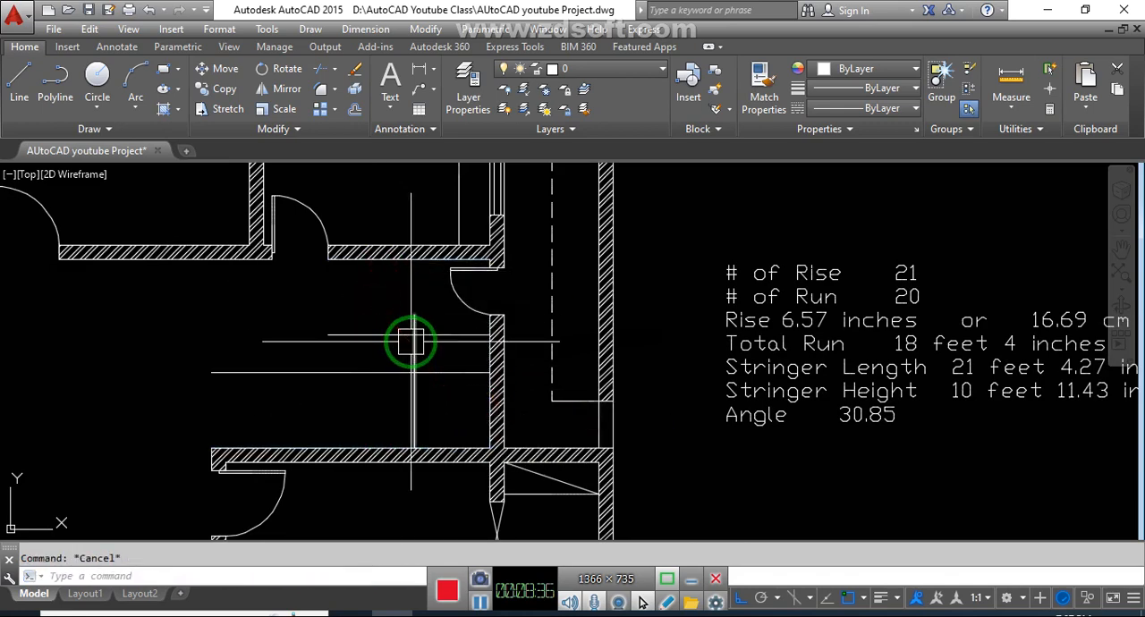
pyautogui.press('Return')
pyautogui.press('Escape')
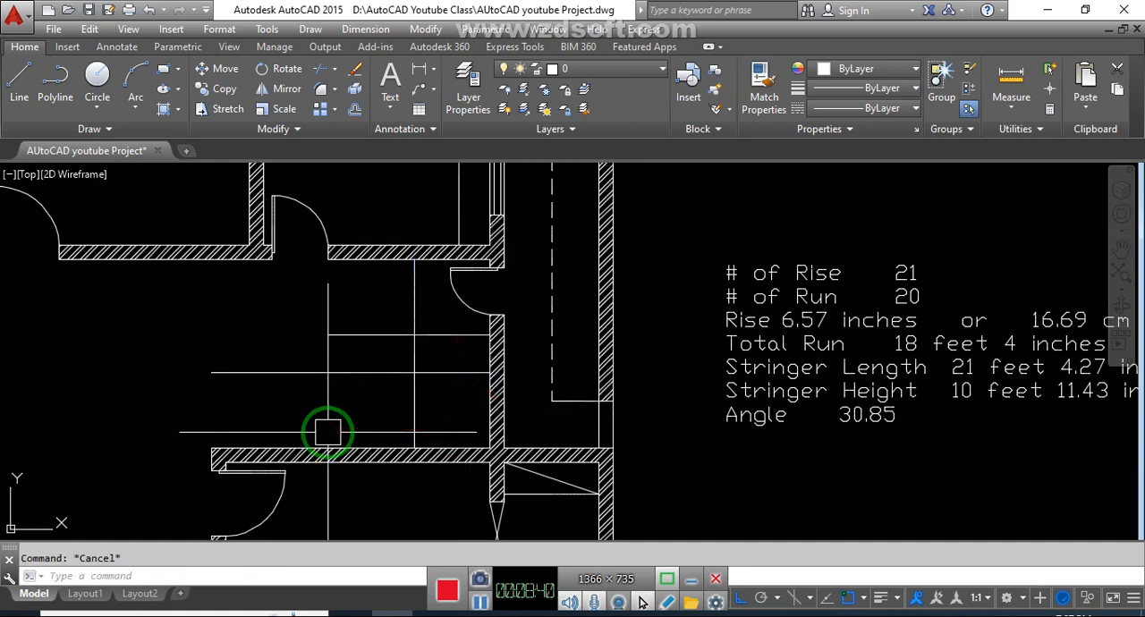
pyautogui.write('l')
pyautogui.press('Return')
pyautogui.press('Escape')
# - Examine the pasted stair results alongside the stair area's outline lines
pyautogui.moveTo(715, 387); pyautogui.dragTo(622, 394, button='middle')
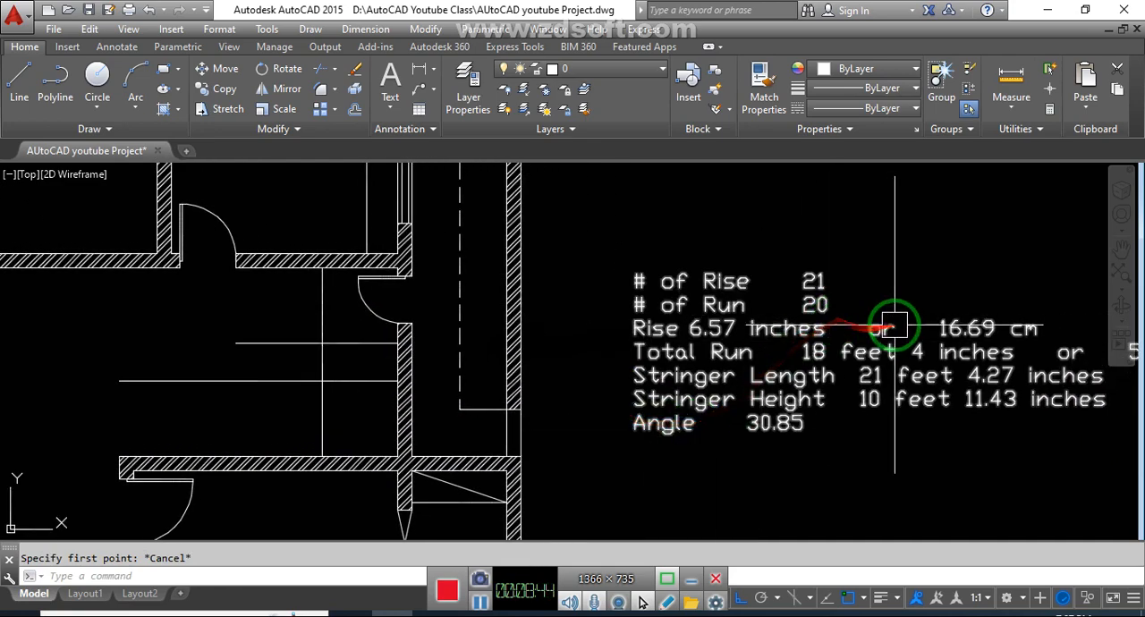
pyautogui.moveTo(953, 485); pyautogui.dragTo(813, 476, button='middle')
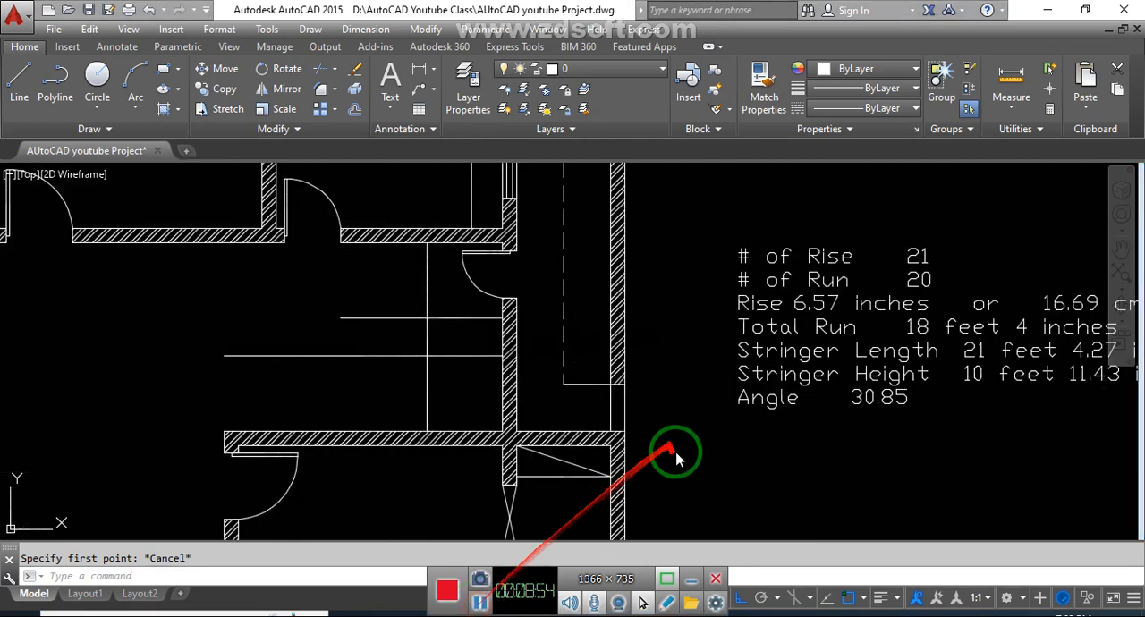
pyautogui.click(726, 478)
pyautogui.click(705, 455)
pyautogui.click(698, 465)
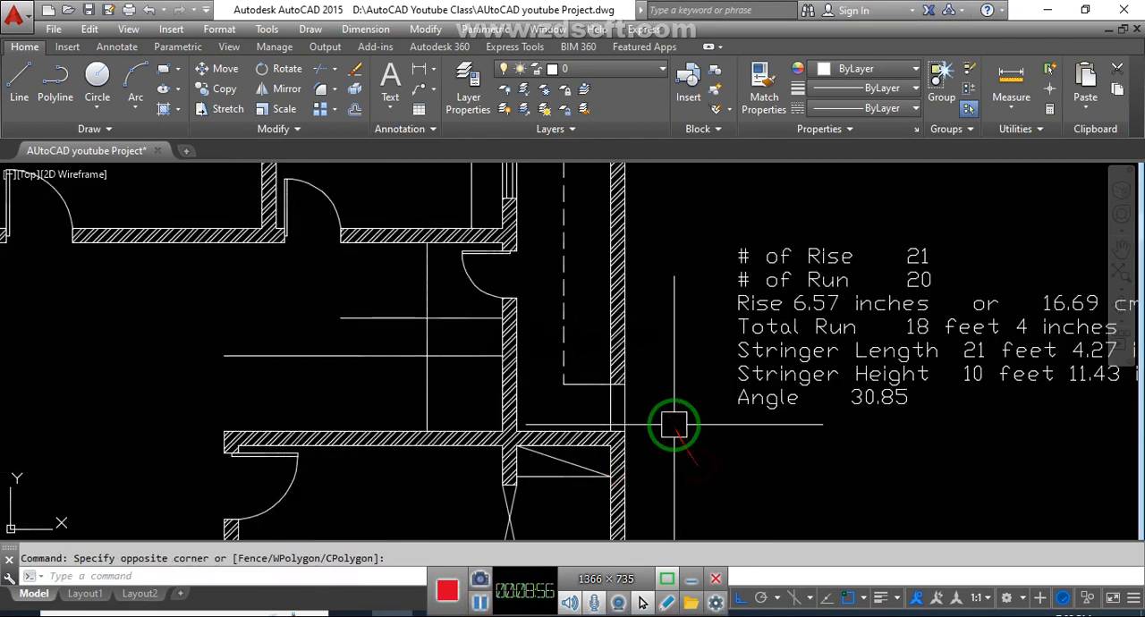
pyautogui.moveTo(391, 372); pyautogui.dragTo(416, 385, button='middle')
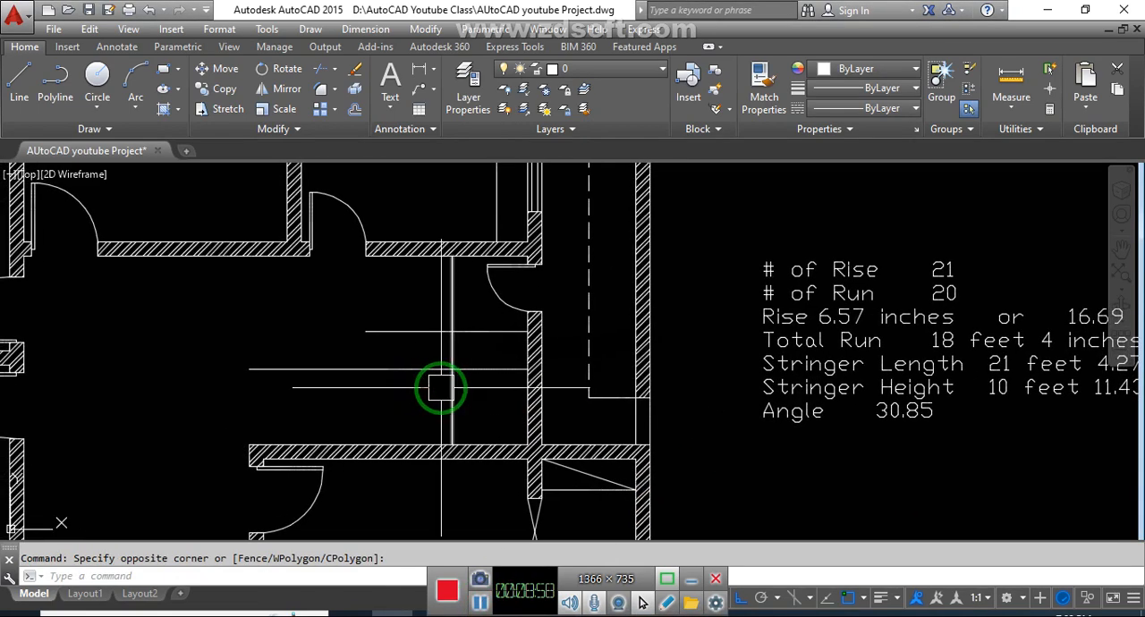
pyautogui.click(424, 401)
pyautogui.click(388, 407)
pyautogui.moveTo(385, 403)
pyautogui.mouseDown(button='middle')
pyautogui.moveTo(414, 404)
pyautogui.moveTo(361, 411)
pyautogui.mouseUp(button='middle')
pyautogui.click(412, 403)
pyautogui.click(391, 404)
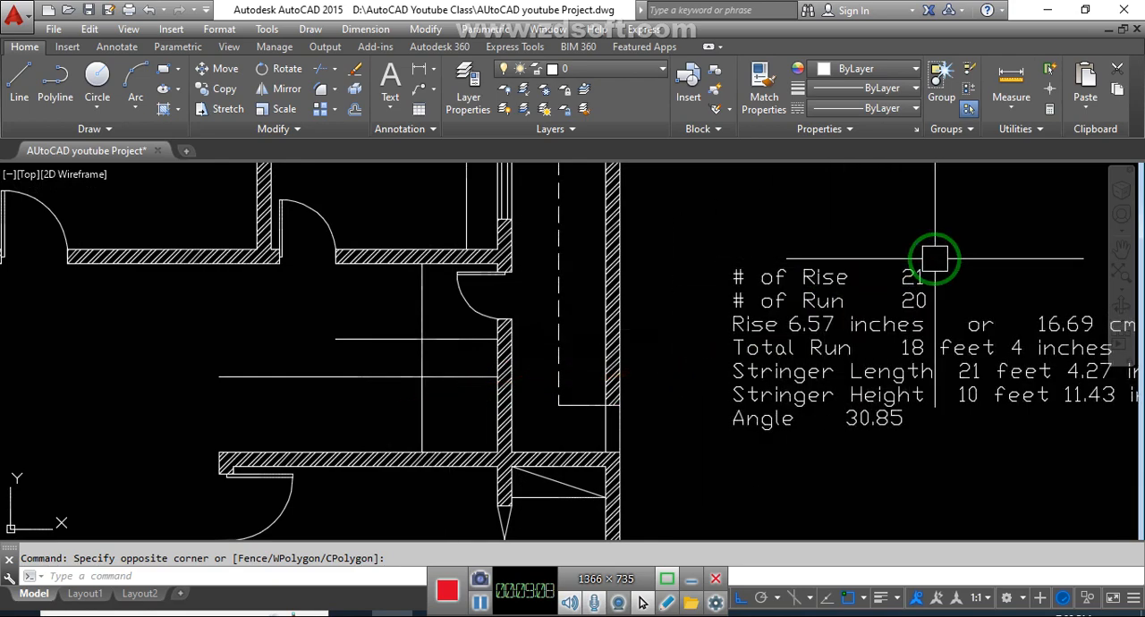
# - Offset the vertical landing line 11 inches repeatedly away from the landing using the Multiple option, making eleven copies as riser lines
pyautogui.rightClick(433, 407)
pyautogui.press('Escape')
pyautogui.write('o')
pyautogui.press('Return')
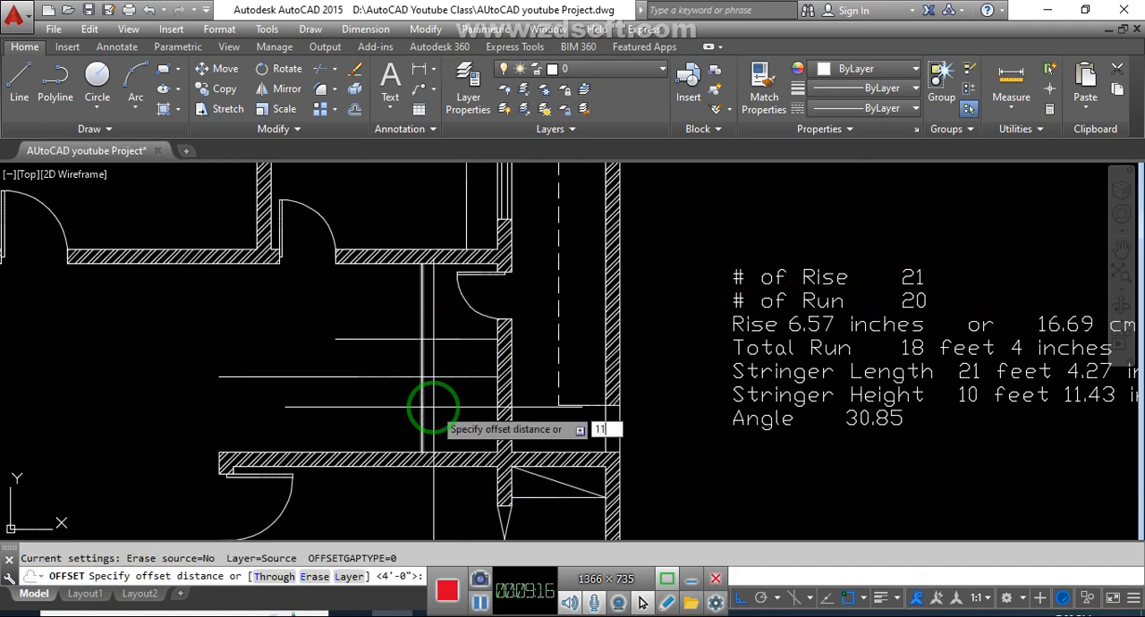
pyautogui.write('11')
pyautogui.press('Return')
pyautogui.click(422, 411)
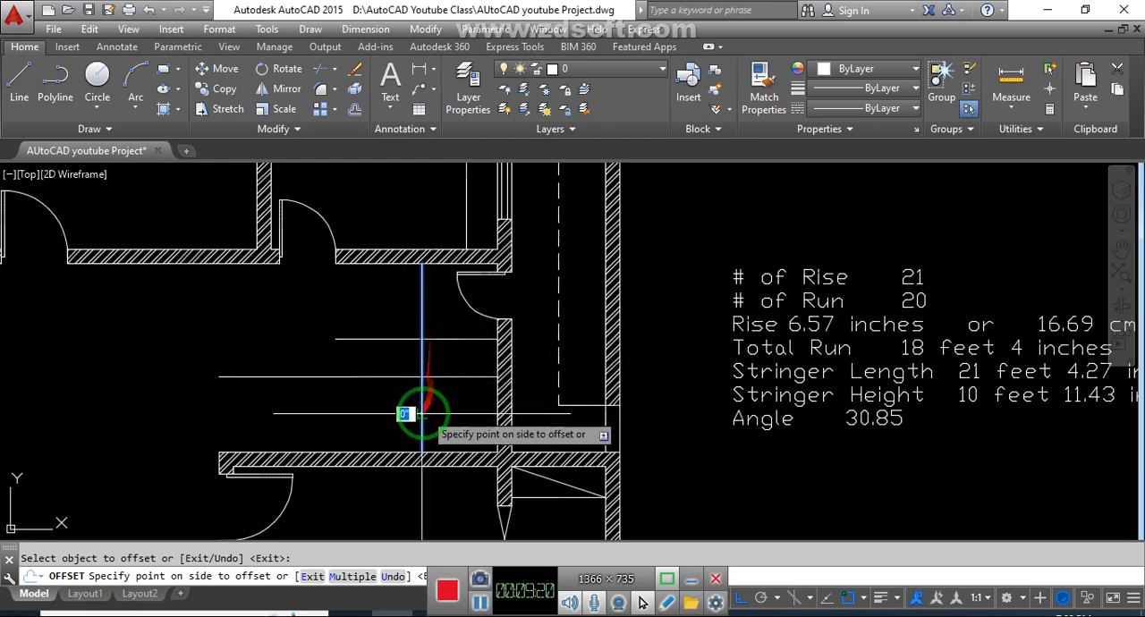
pyautogui.click(338, 578)
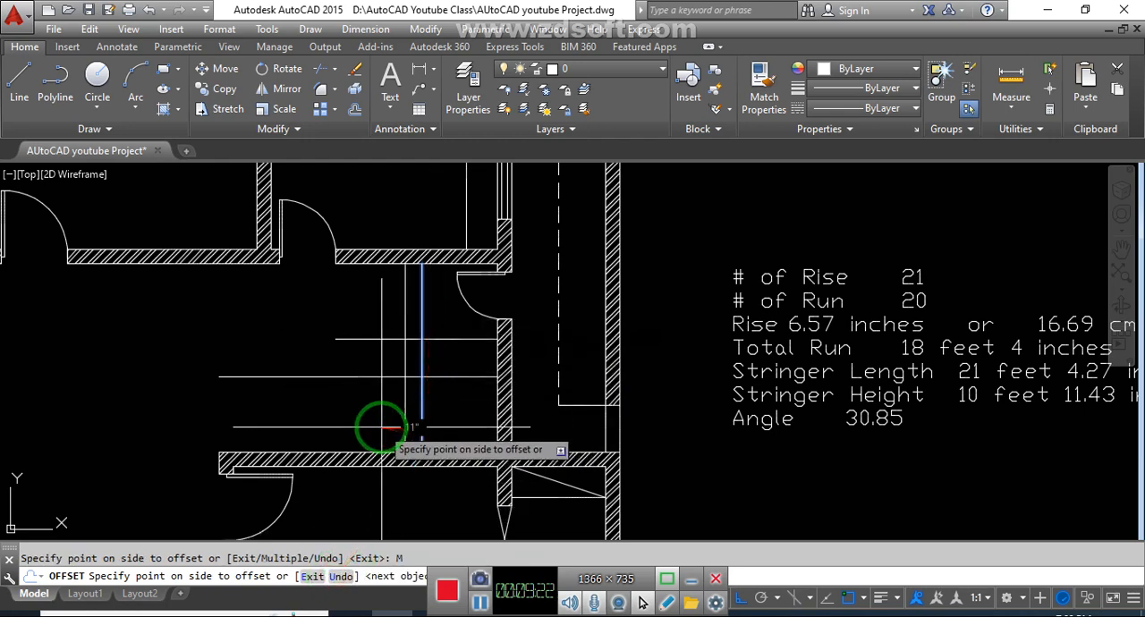
pyautogui.click(351, 422)
pyautogui.click(339, 420)
pyautogui.click(315, 418)
pyautogui.click(295, 417)
pyautogui.click(271, 418)
pyautogui.click(247, 417)
pyautogui.click(232, 418)
pyautogui.click(222, 421)
pyautogui.click(215, 422)
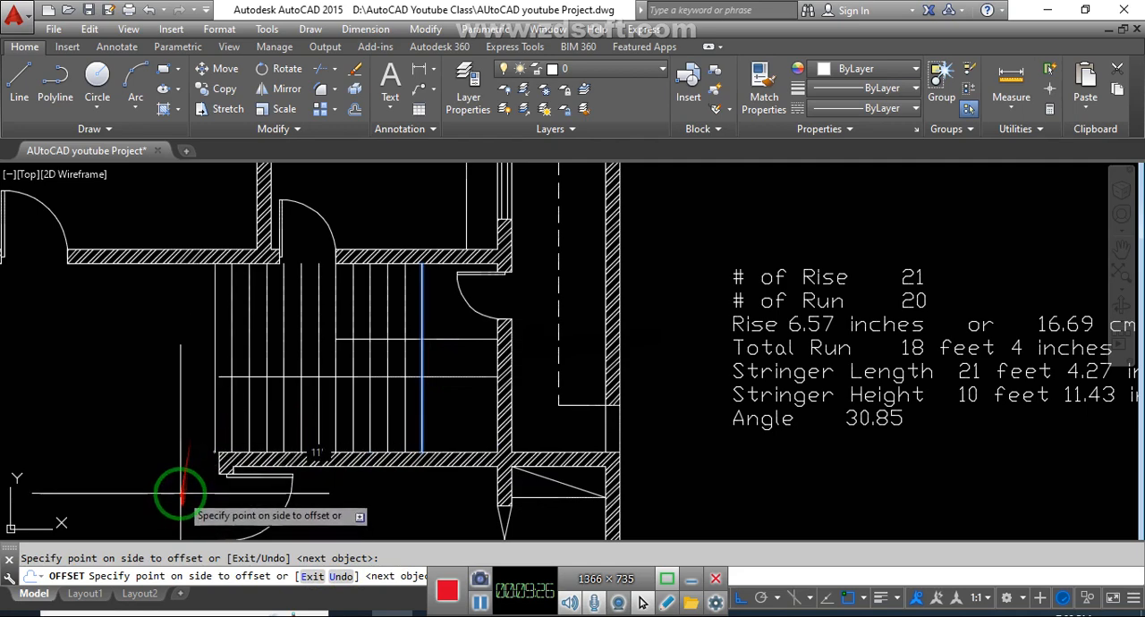
pyautogui.press('Escape')
pyautogui.press('Escape')
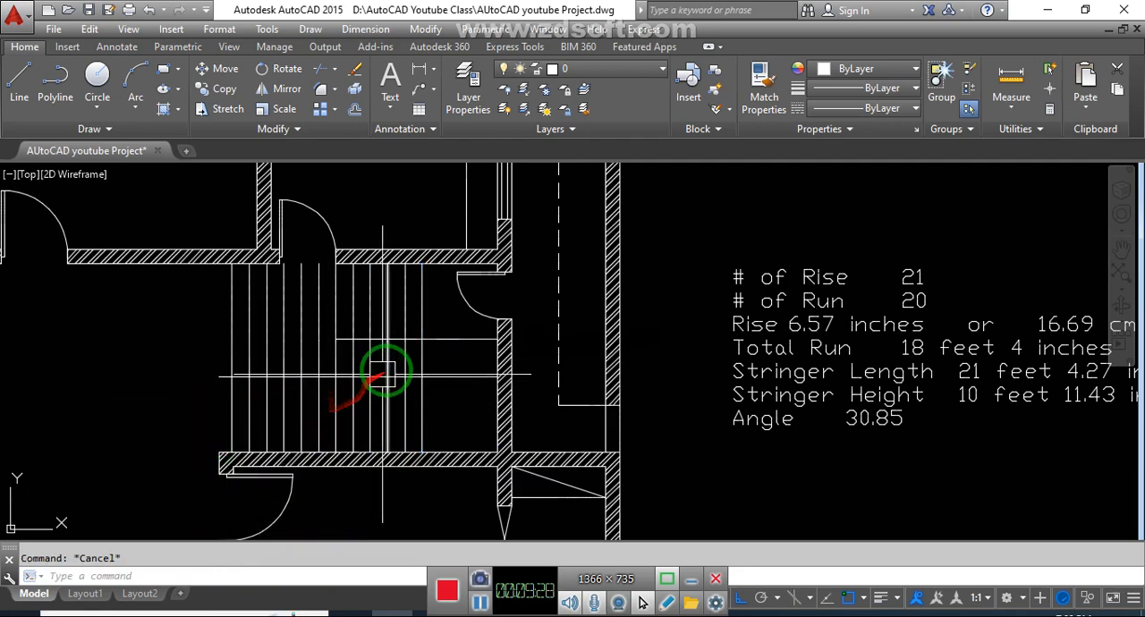
# - Trim the riser lines above the lower flight where they extend beyond the upper flight, and trim the lower flight's overhanging edge line
pyautogui.scroll(3, 311, 314)
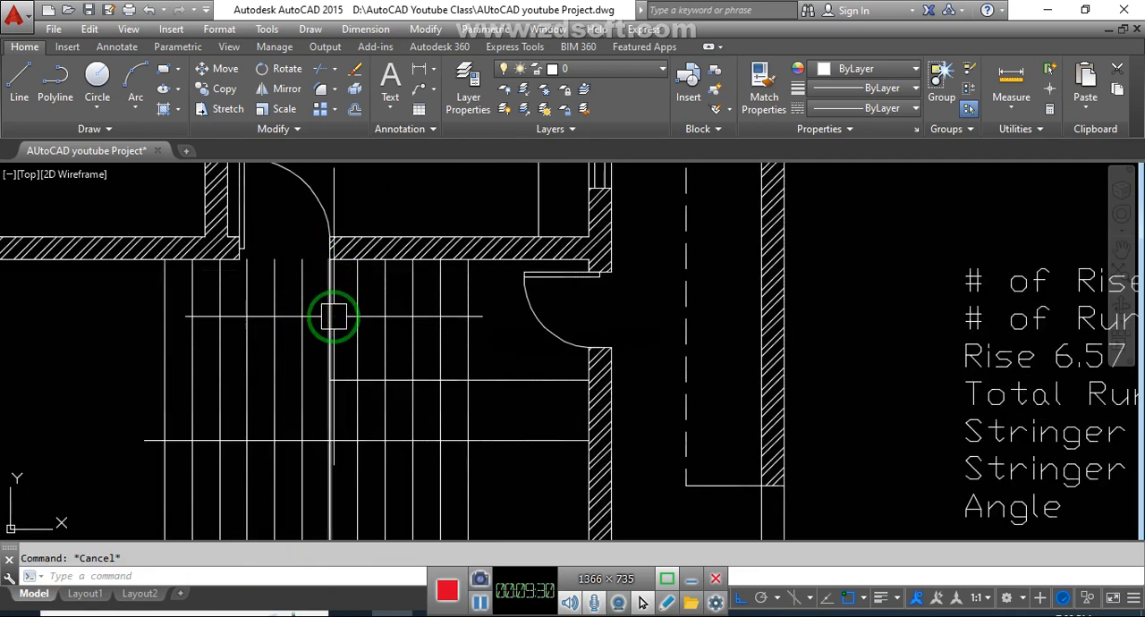
pyautogui.press('Return')
pyautogui.click(281, 317)
pyautogui.click(143, 312)
pyautogui.scroll(-2, 280, 302)
pyautogui.scroll(2, 203, 386)
pyautogui.click(195, 395)
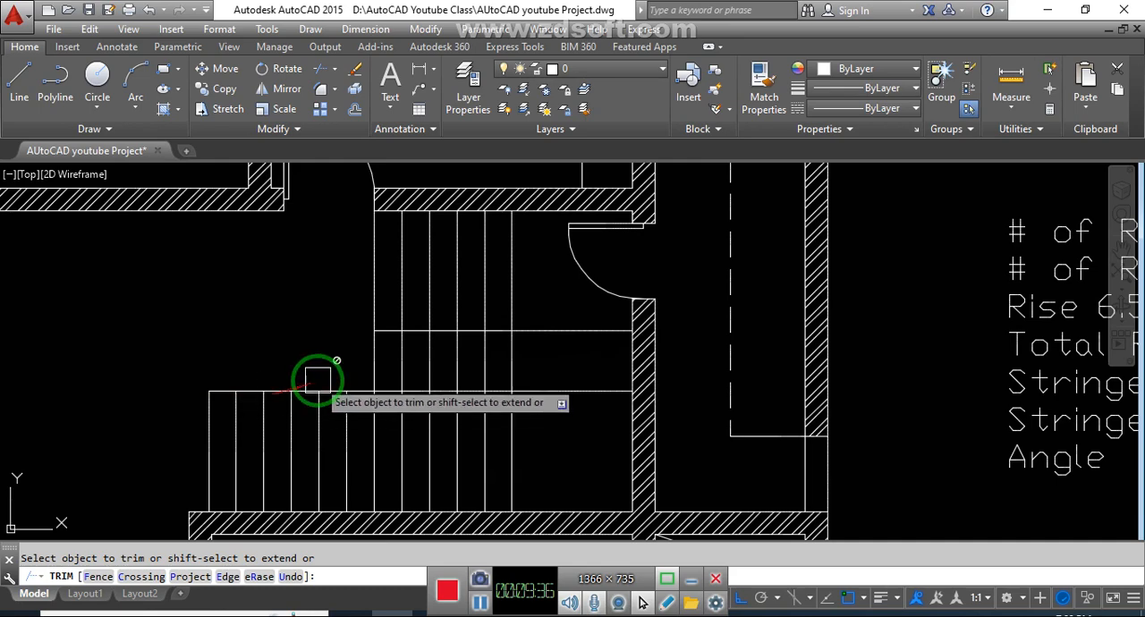
# - Trim the riser lines out of the gap between the two flights, keeping the landing line
pyautogui.scroll(-2, 358, 381)
pyautogui.scroll(3, 429, 380)
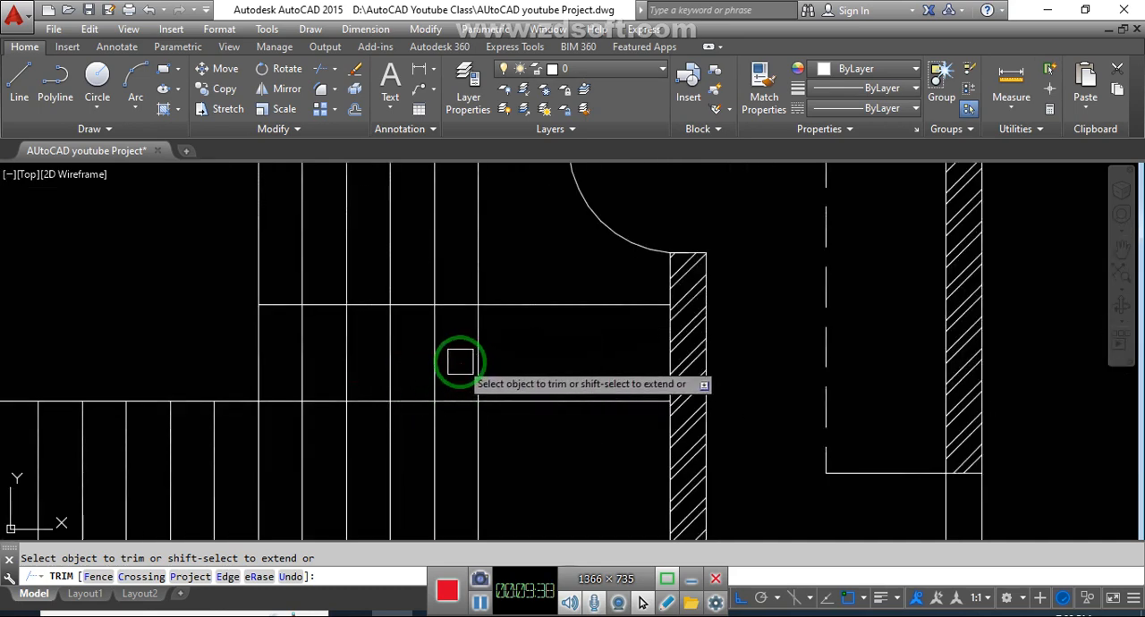
pyautogui.click(456, 354)
pyautogui.click(203, 329)
pyautogui.scroll(-5, 467, 338)
pyautogui.scroll(2, 461, 326)
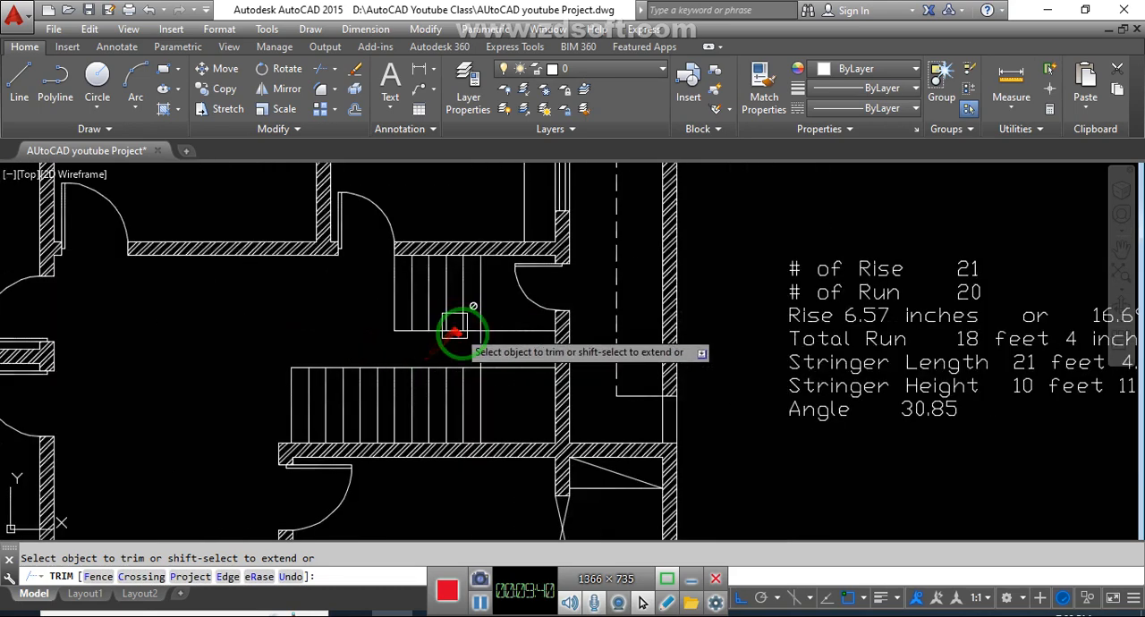
pyautogui.press('Escape')
# - Draw a horizontal line across the landing from the midpoint of its edge between the flights to the right wall
pyautogui.moveTo(467, 427); pyautogui.dragTo(373, 425, button='middle')
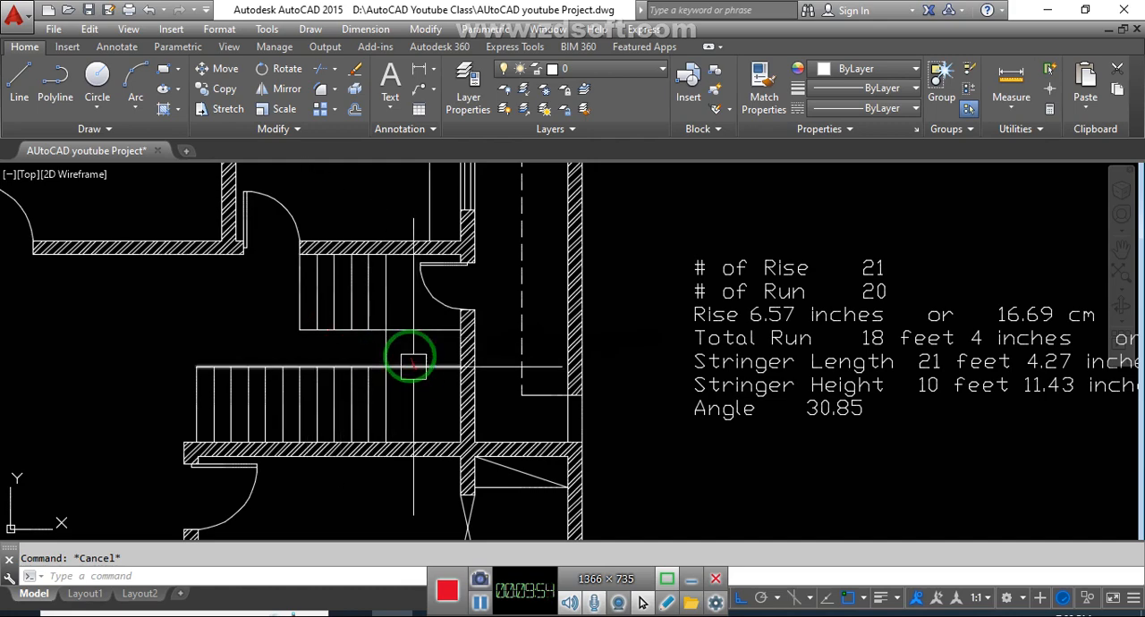
pyautogui.scroll(2, 407, 358)
pyautogui.write('l')
pyautogui.press('Return')
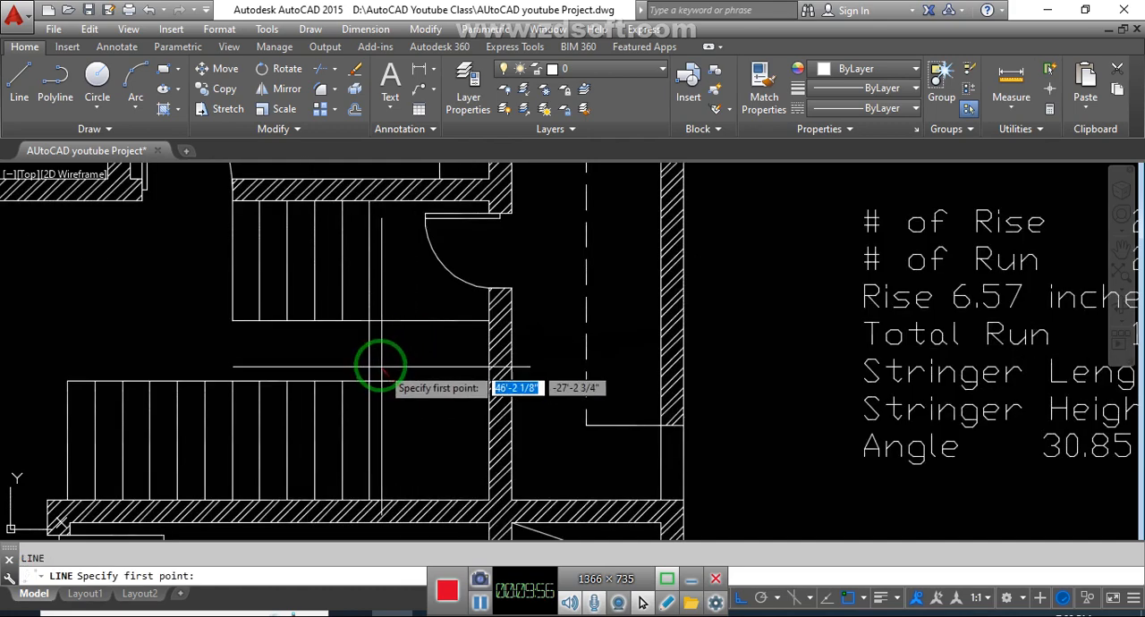
pyautogui.click(369, 351)
pyautogui.click(487, 351)
pyautogui.press('Escape')
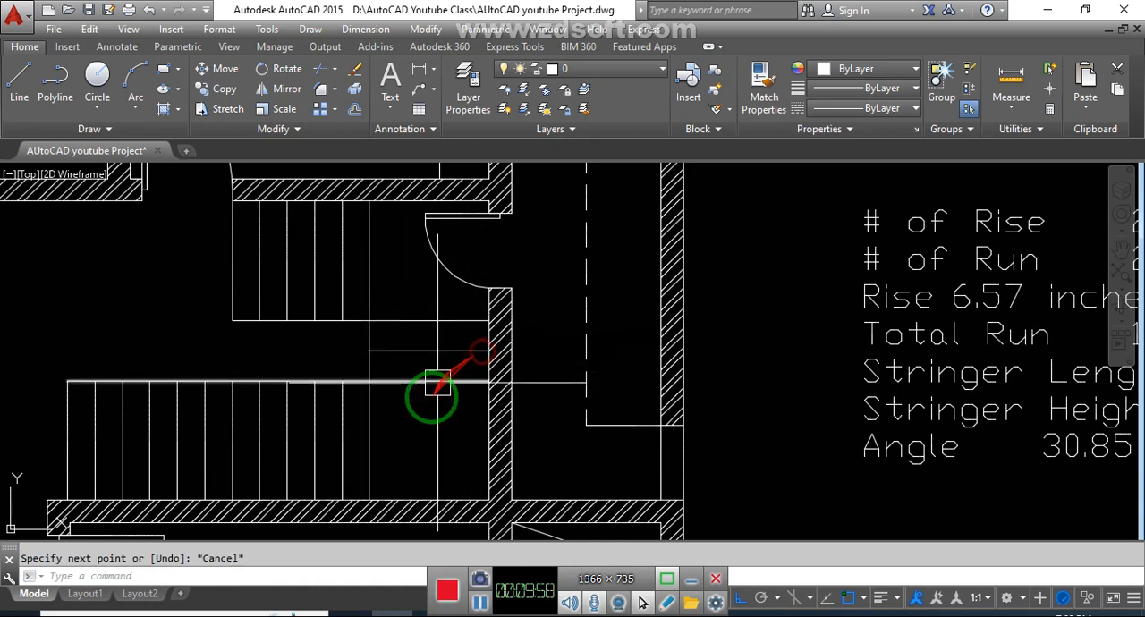
# - Examine the staircase against the pasted results and within the whole floor plan
pyautogui.scroll(-2, 445, 403)
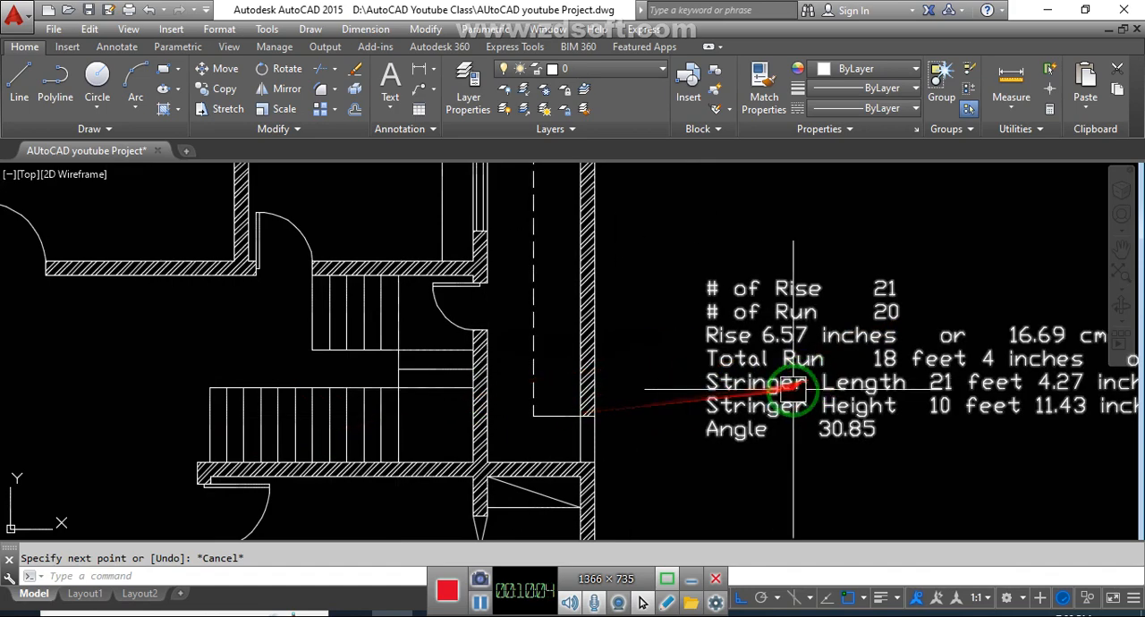
pyautogui.moveTo(875, 359); pyautogui.dragTo(818, 338, button='middle')
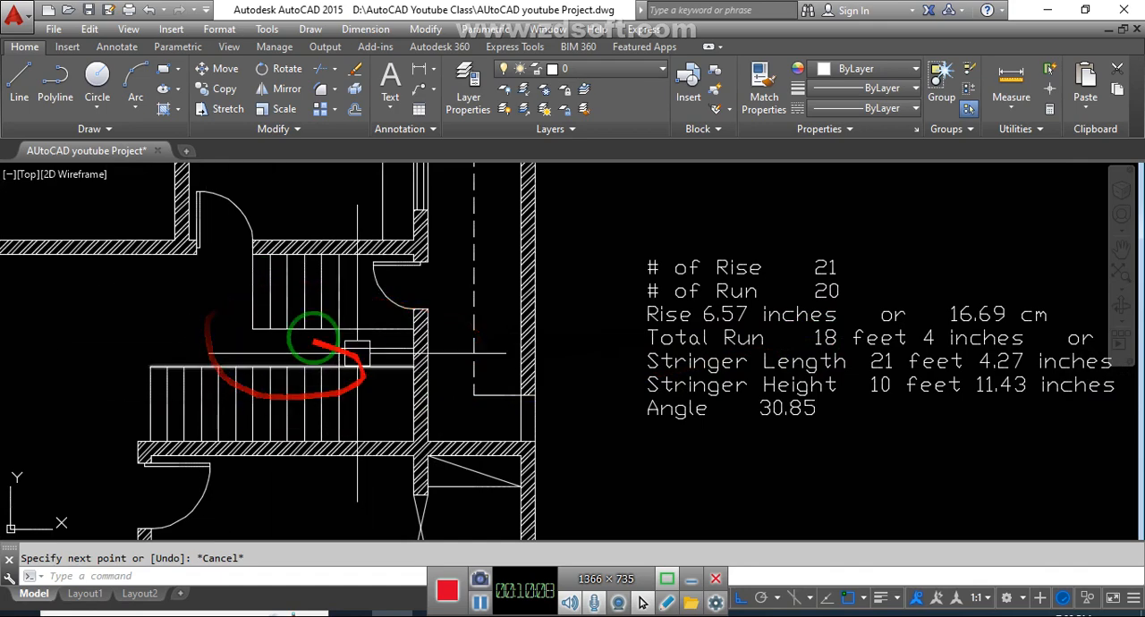
pyautogui.moveTo(371, 439); pyautogui.dragTo(435, 435, button='middle')
pyautogui.scroll(4, 438, 395)
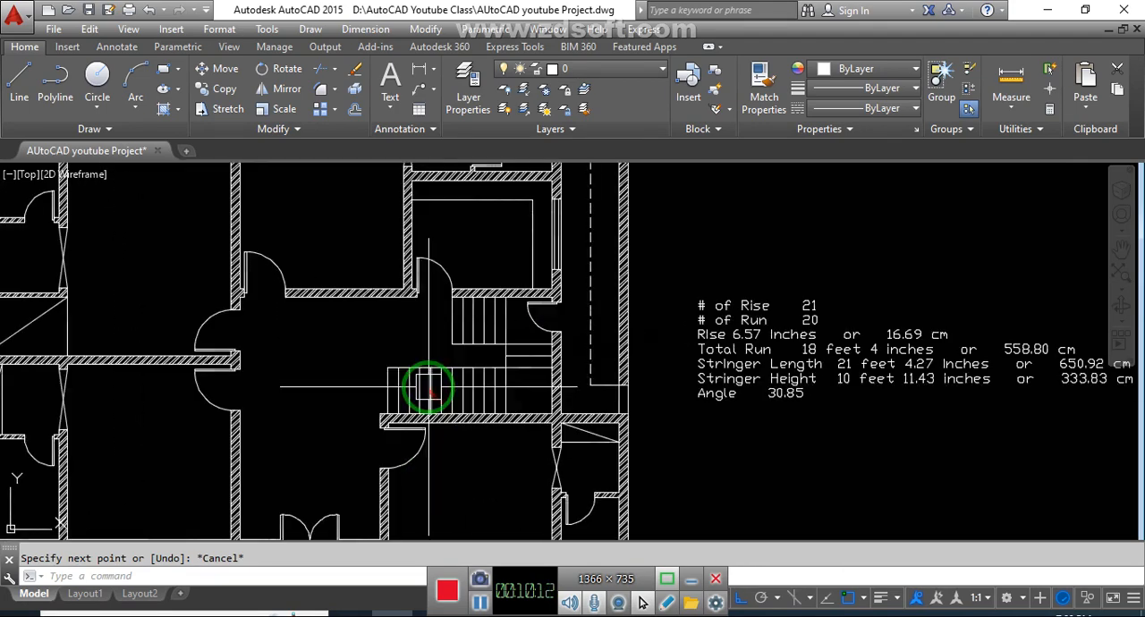
pyautogui.scroll(-4, 465, 377)
pyautogui.moveTo(498, 398); pyautogui.dragTo(603, 402, button='middle')
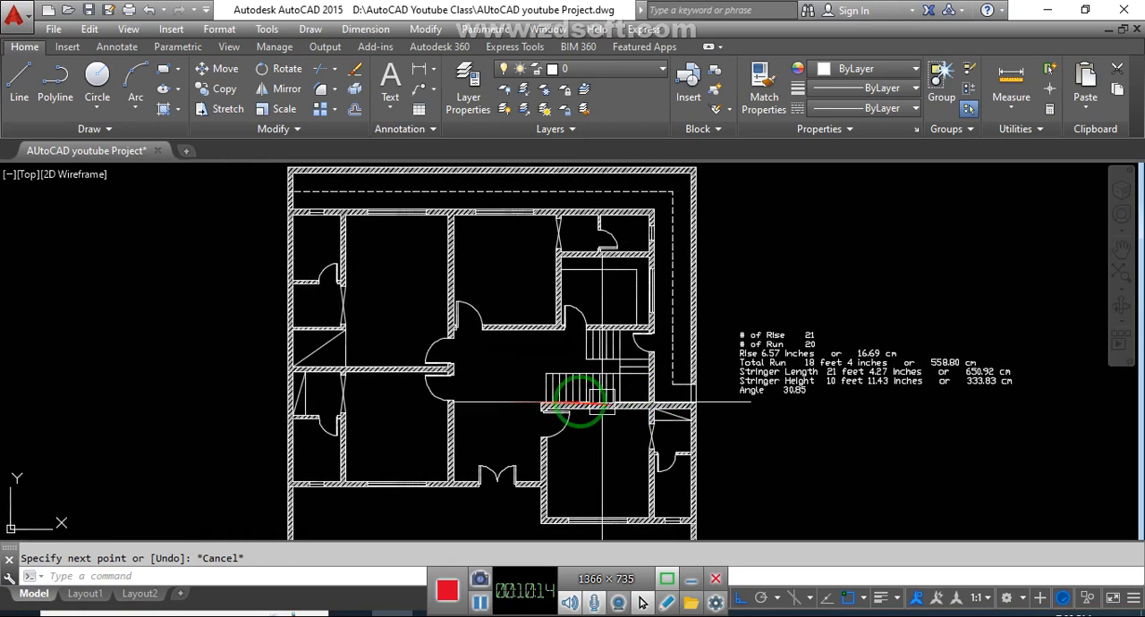
pyautogui.scroll(-2, 601, 372)
pyautogui.scroll(2, 600, 394)
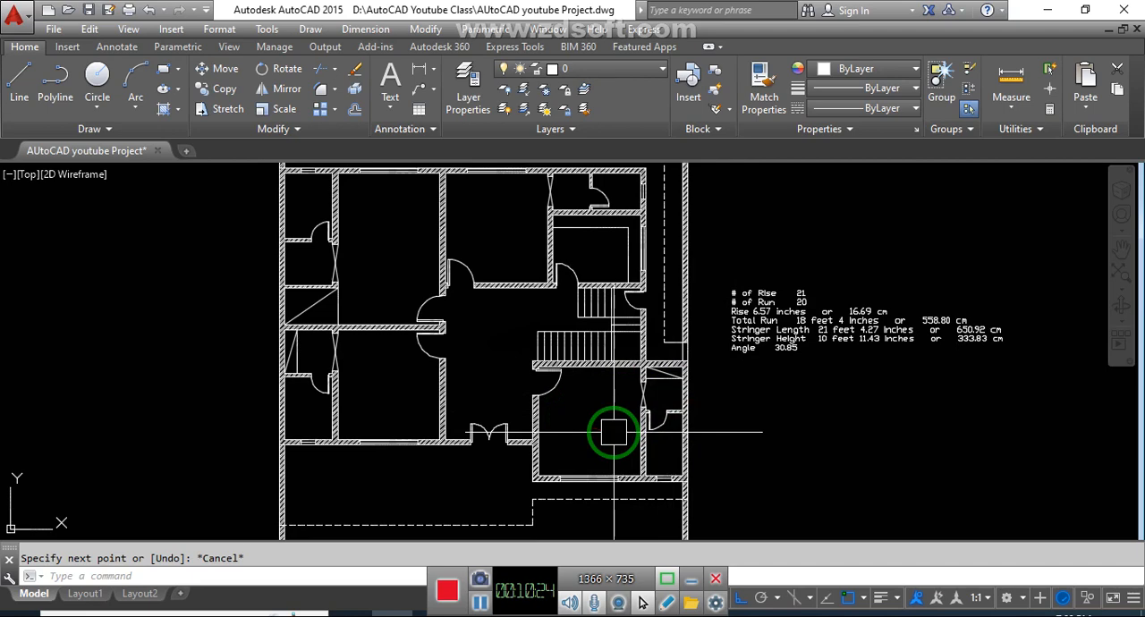
pyautogui.click(773, 448)
pyautogui.click(774, 448)
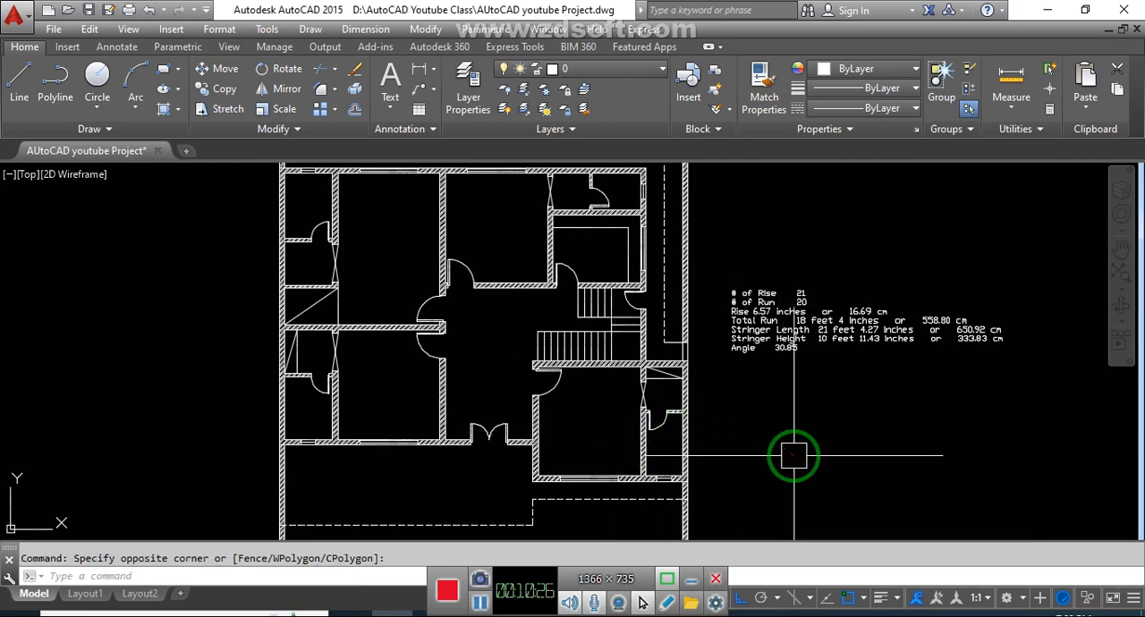
pyautogui.click(820, 469)
pyautogui.click(820, 468)
pyautogui.click(480, 603)
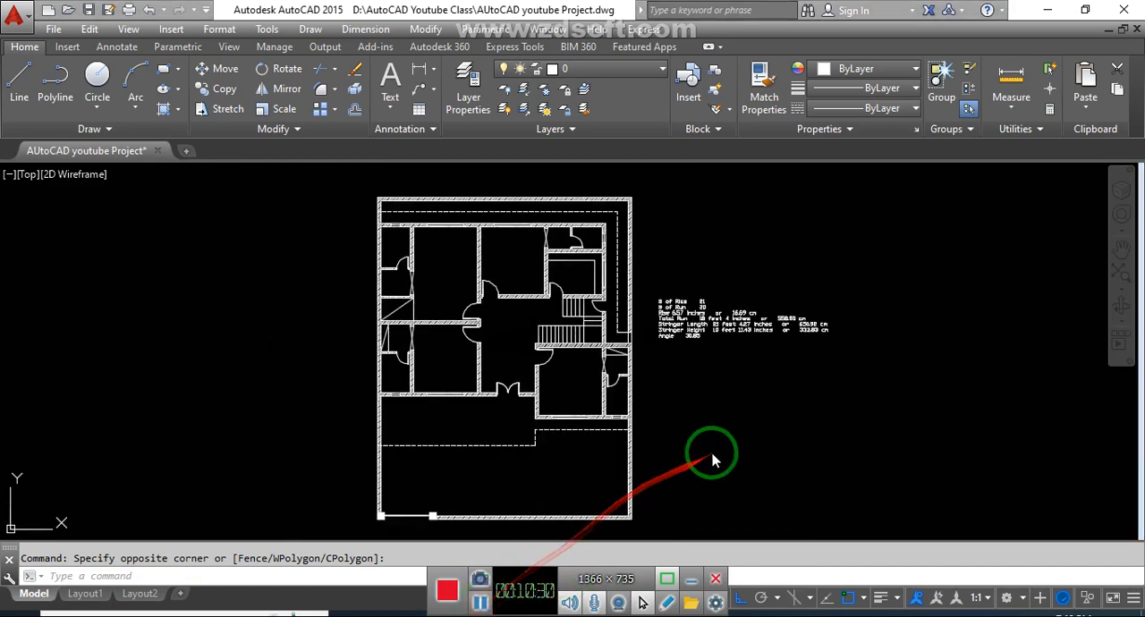
pyautogui.click(715, 417)
pyautogui.click(703, 426)
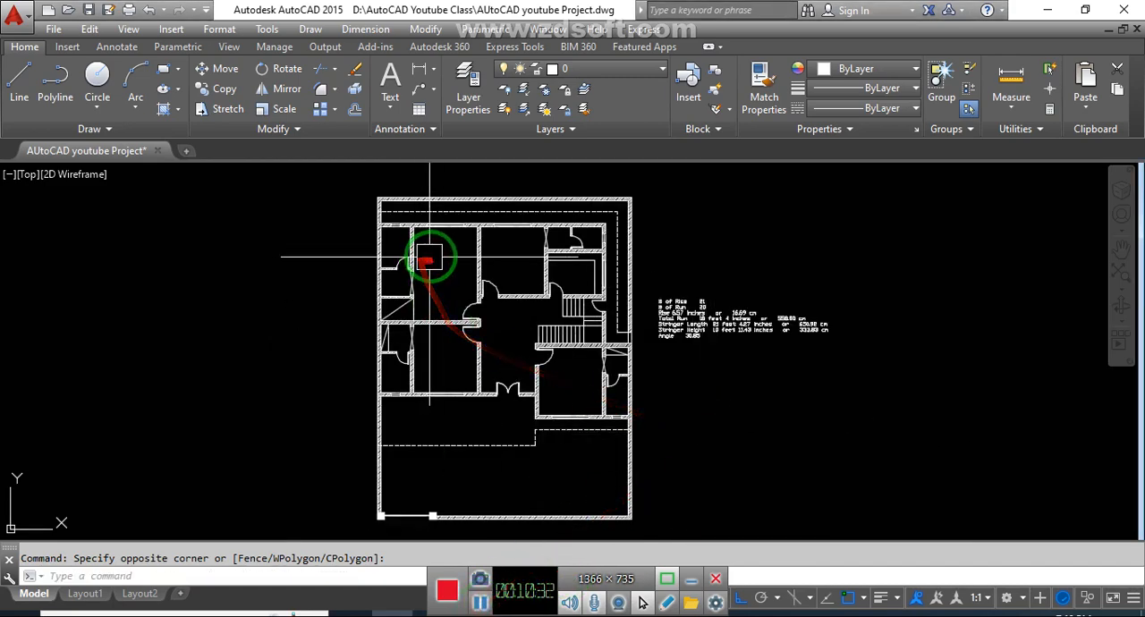
pyautogui.scroll(4, 429, 256)
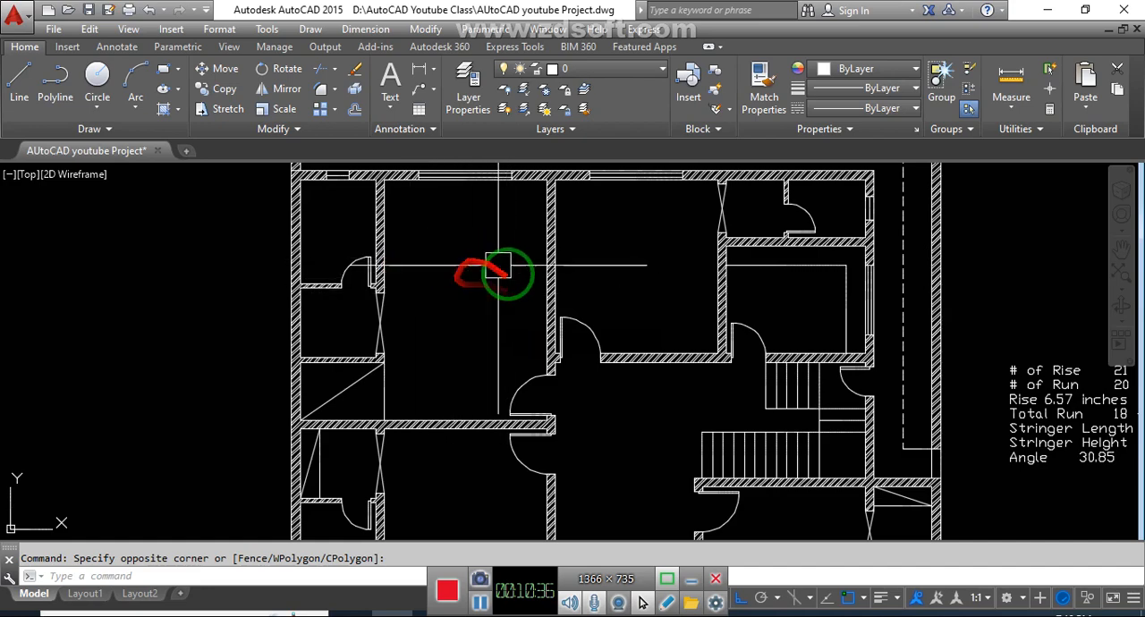
pyautogui.scroll(-2, 491, 276)
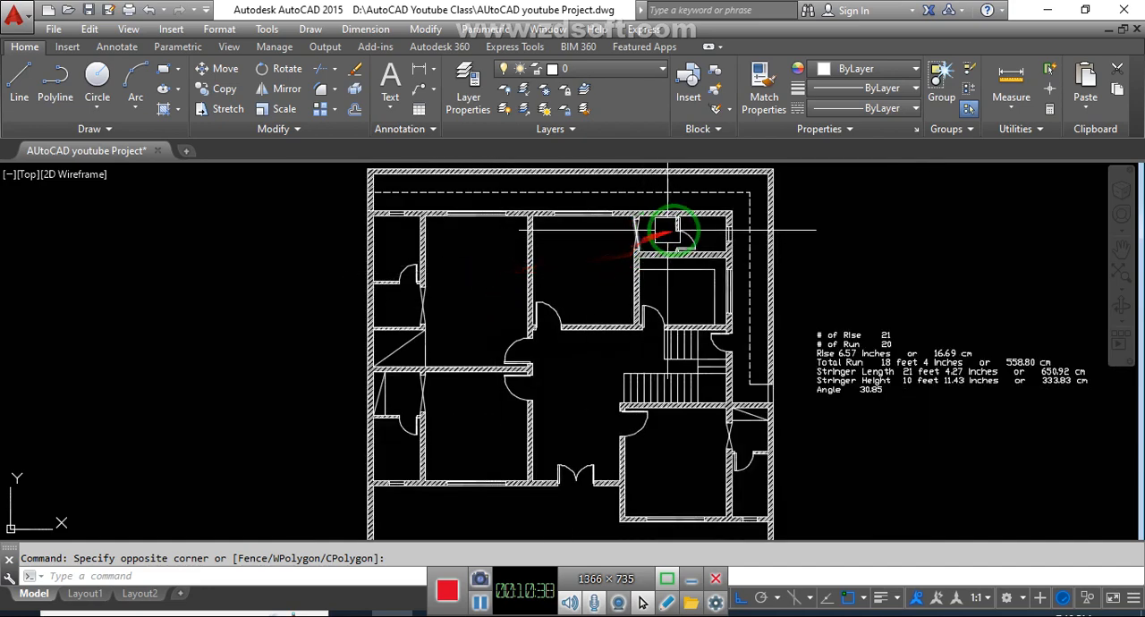
pyautogui.moveTo(725, 367); pyautogui.dragTo(721, 321, button='middle')
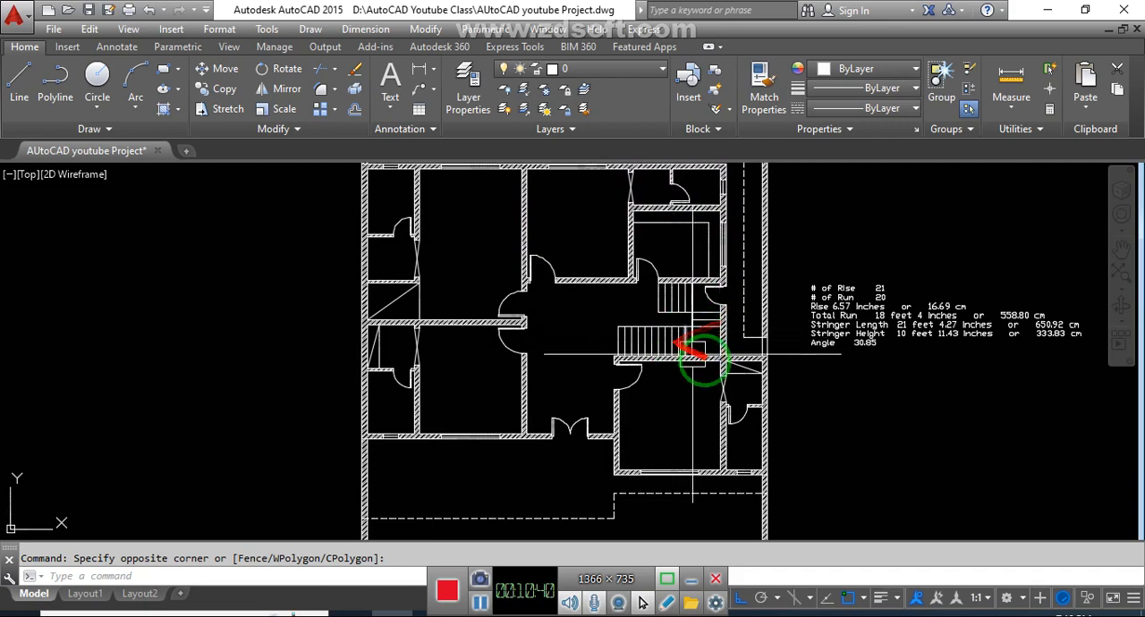
pyautogui.scroll(2, 756, 469)
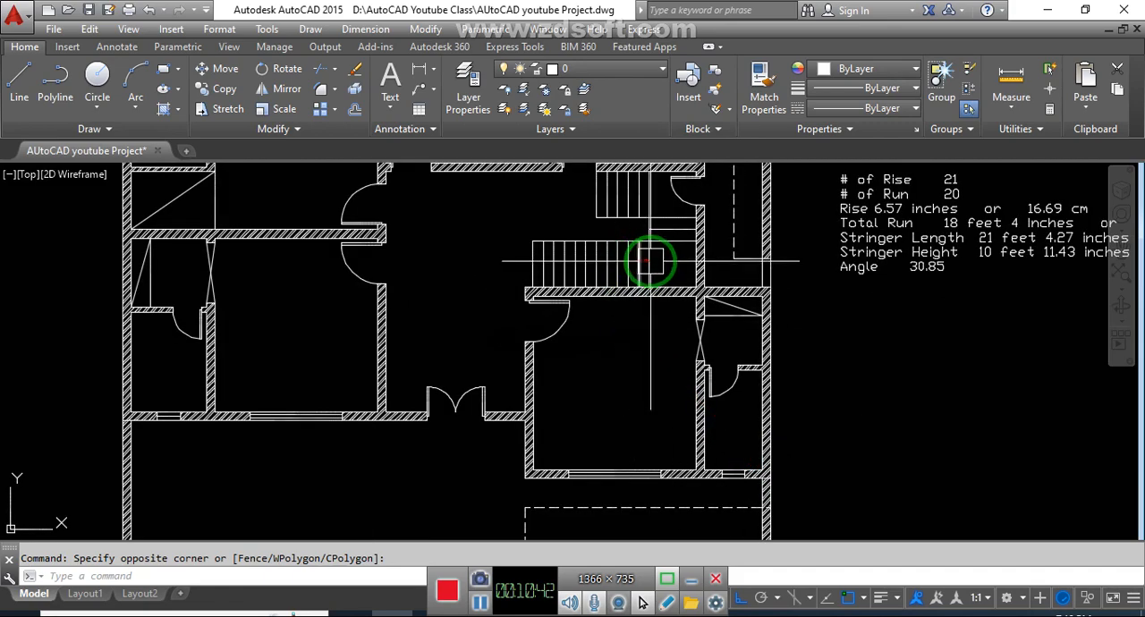
pyautogui.moveTo(737, 435)
pyautogui.mouseDown(button='middle')
pyautogui.moveTo(790, 393)
pyautogui.moveTo(788, 369)
pyautogui.mouseUp(button='middle')
pyautogui.scroll(-2, 517, 396)
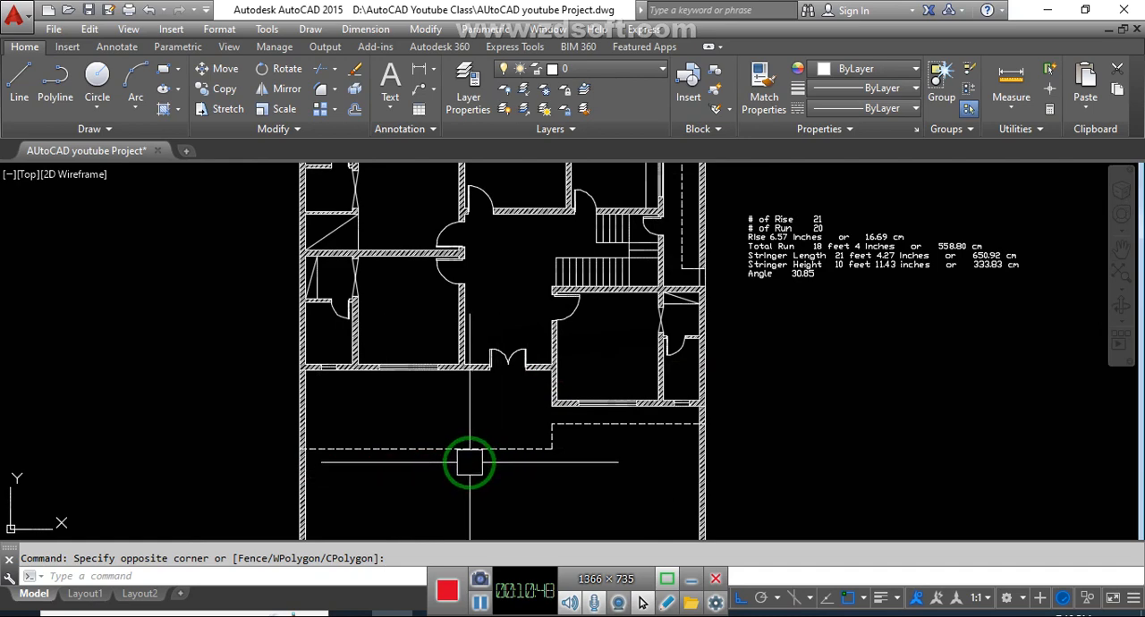
pyautogui.click(611, 470)
pyautogui.click(585, 481)
pyautogui.moveTo(594, 464); pyautogui.dragTo(575, 483, button='middle')
pyautogui.click(776, 400)
pyautogui.click(768, 407)
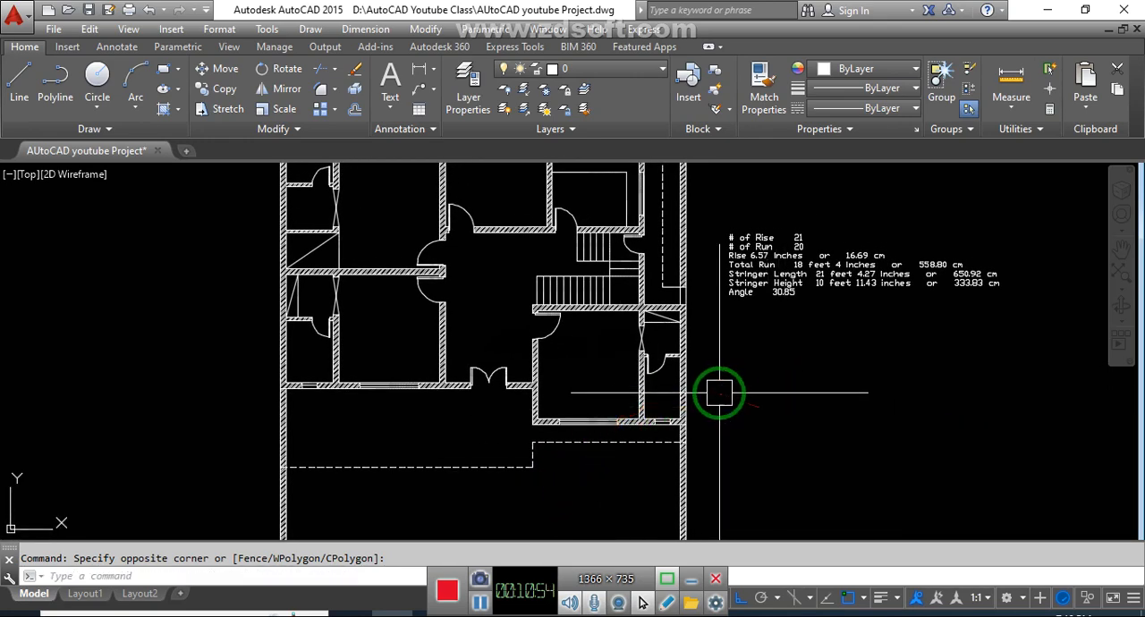
pyautogui.click(743, 415)
pyautogui.click(740, 426)
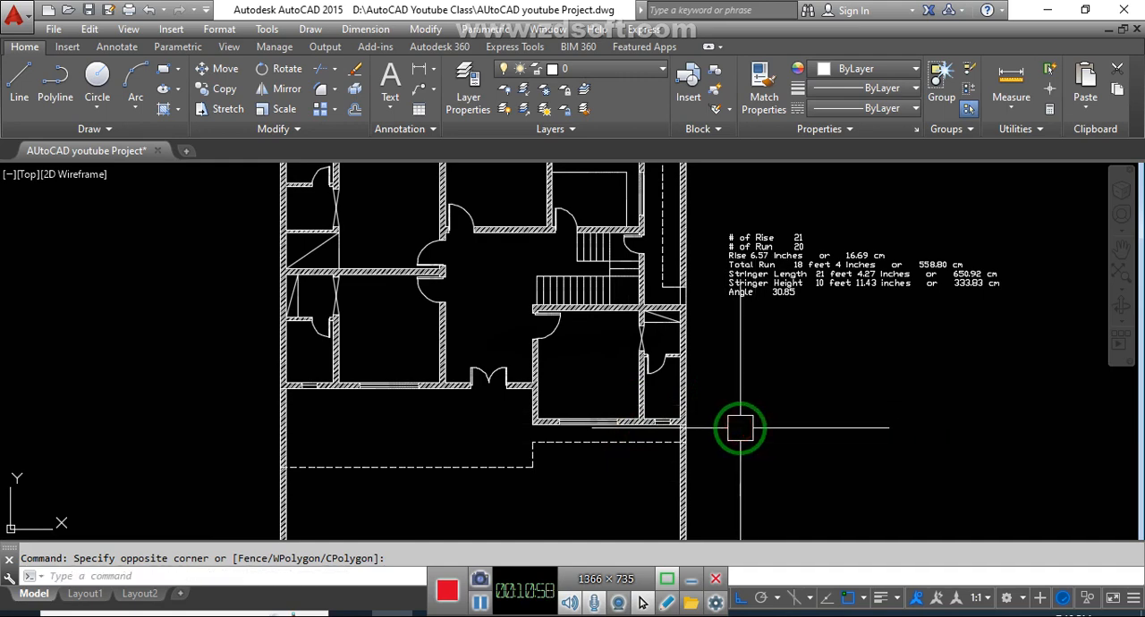